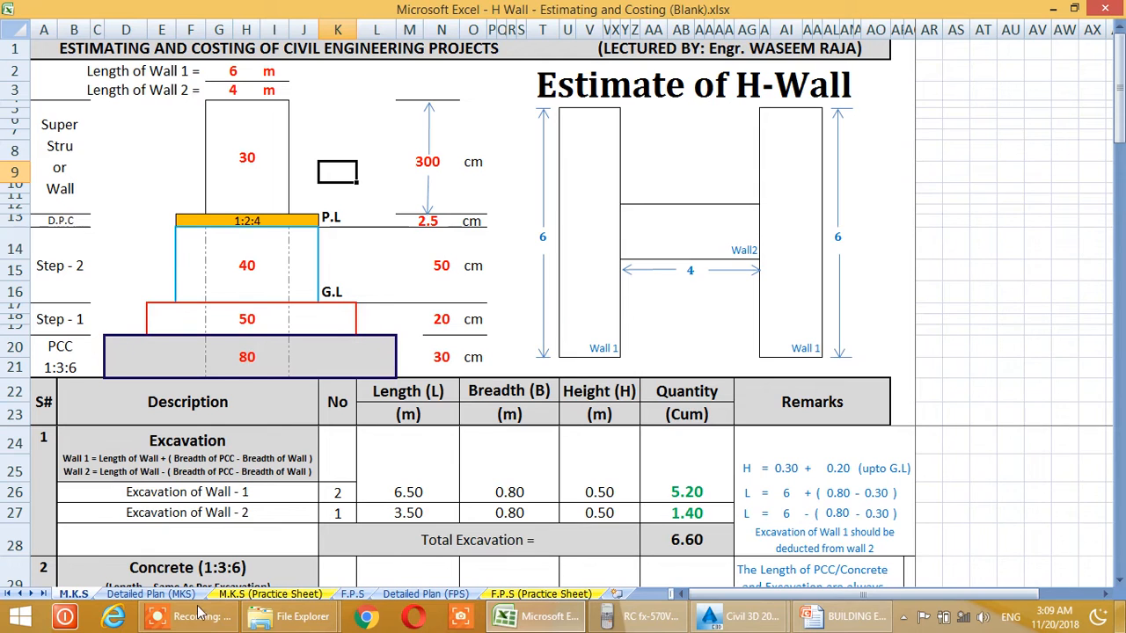
# - Examine the H-wall plan and the cross section at center on the Detailed Plan (MKS) sheet
pyautogui.click(149, 594)
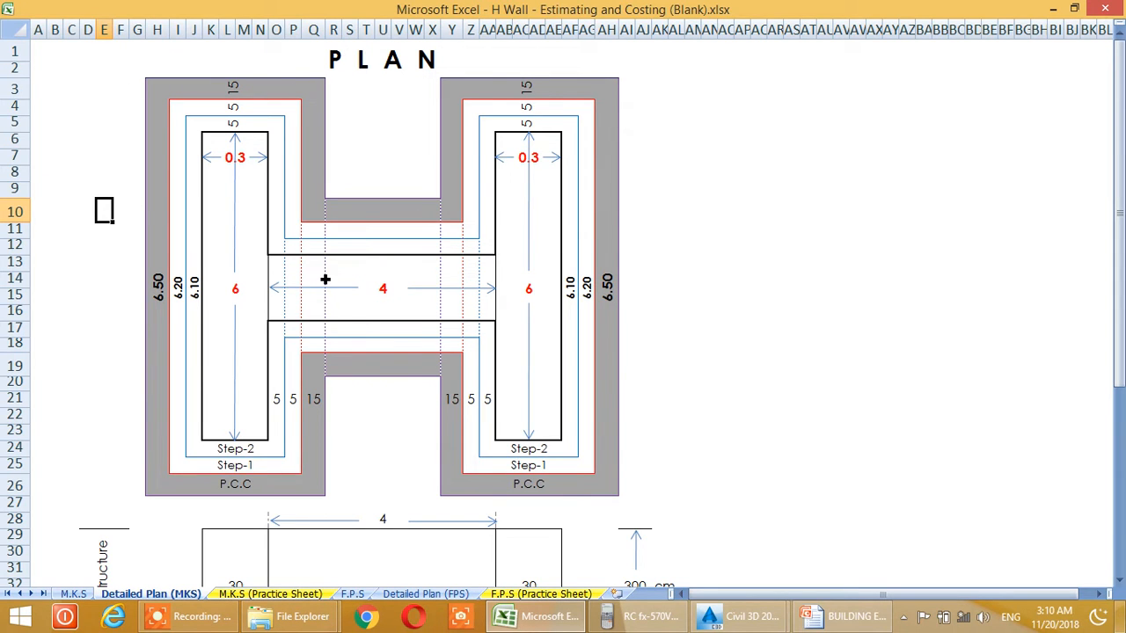
pyautogui.scroll(-2, 326, 280)
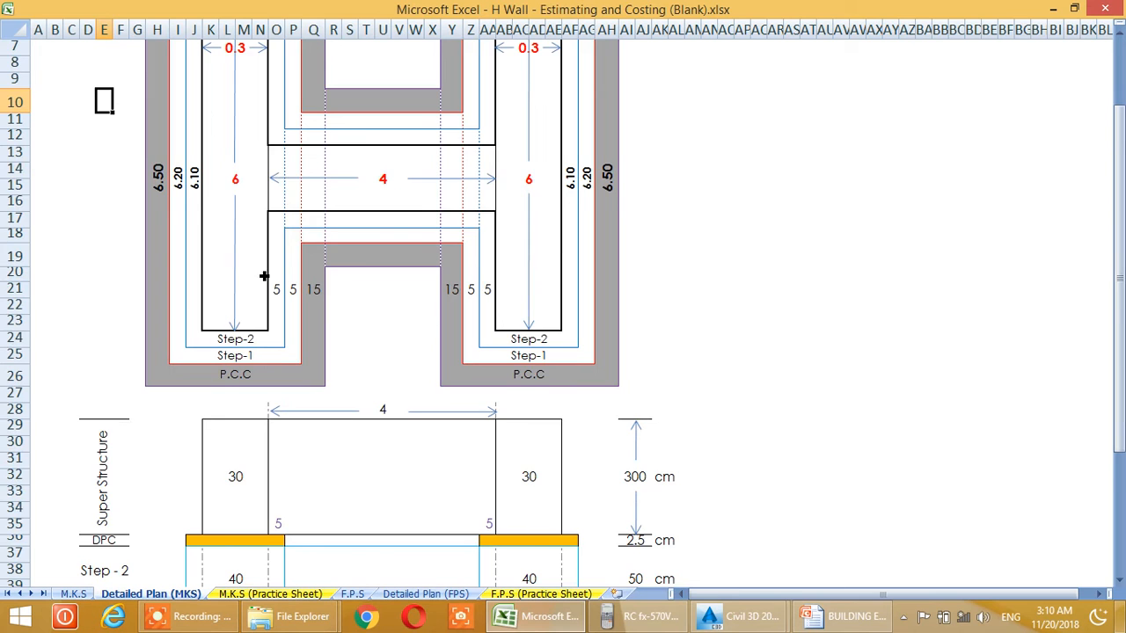
pyautogui.scroll(-5, 263, 277)
pyautogui.scroll(1, 269, 285)
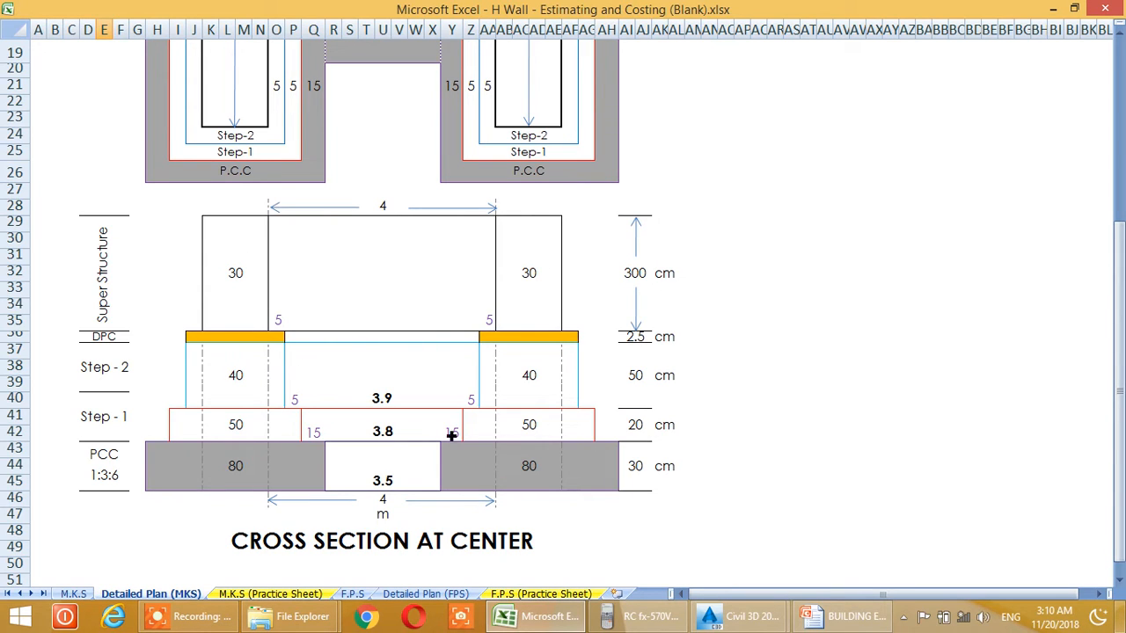
pyautogui.scroll(1, 382, 497)
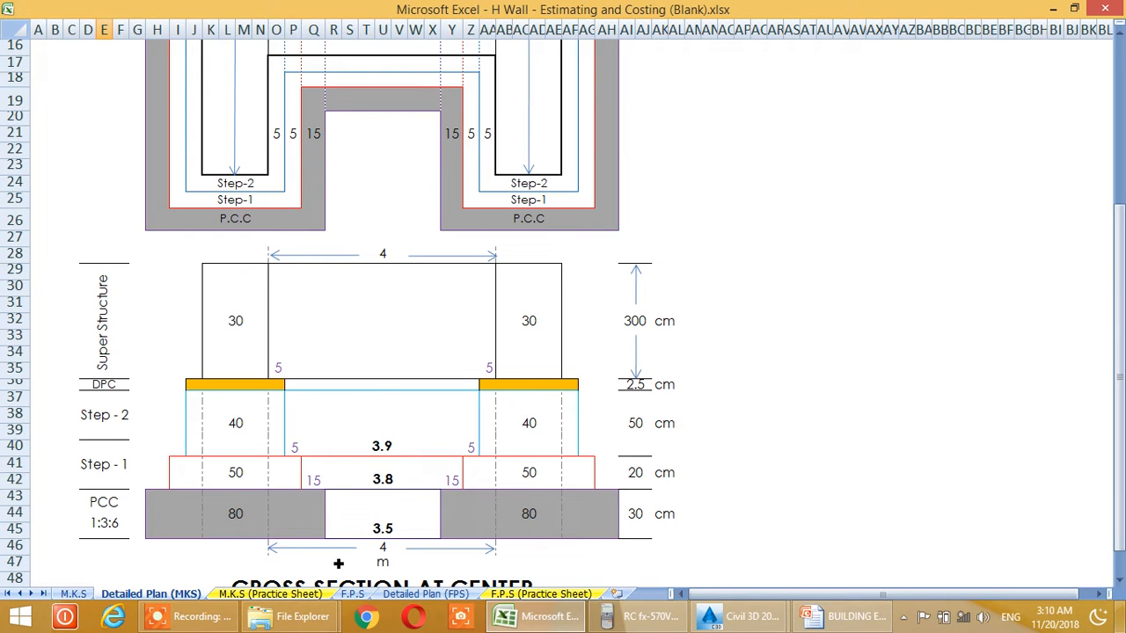
pyautogui.scroll(4, 431, 344)
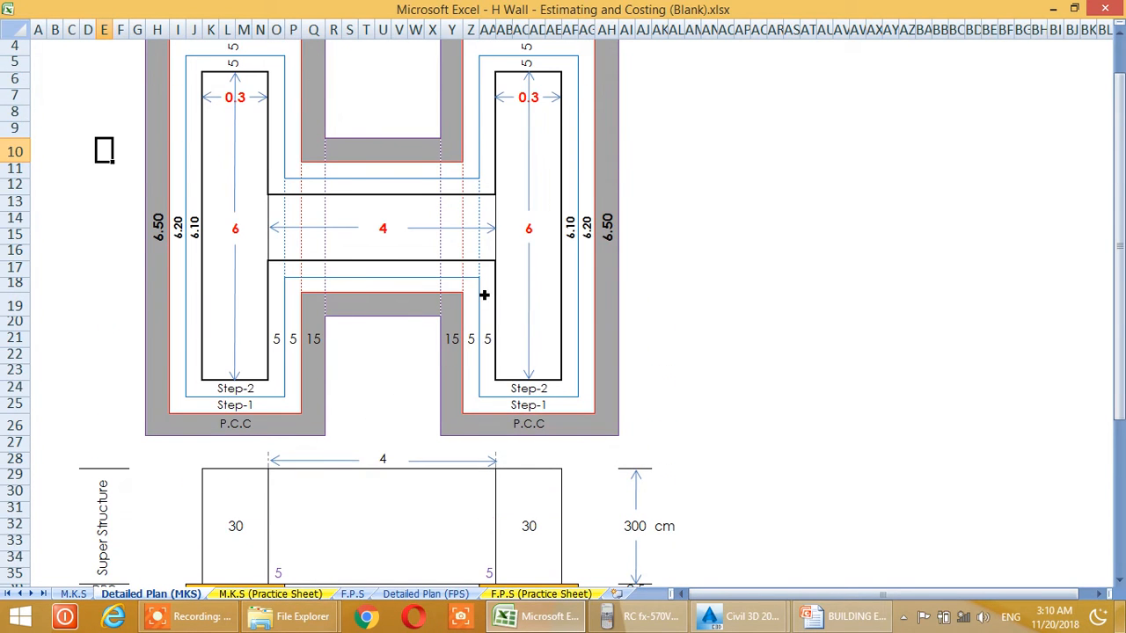
pyautogui.scroll(1, 390, 330)
pyautogui.scroll(-5, 252, 379)
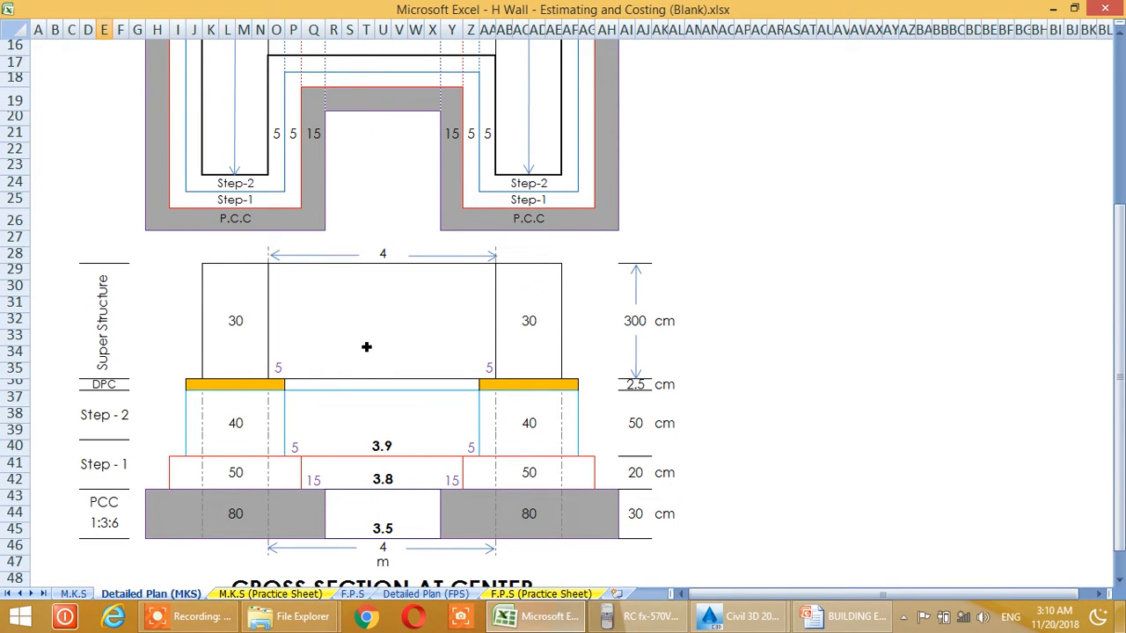
pyautogui.scroll(-2, 367, 347)
pyautogui.scroll(7, 386, 473)
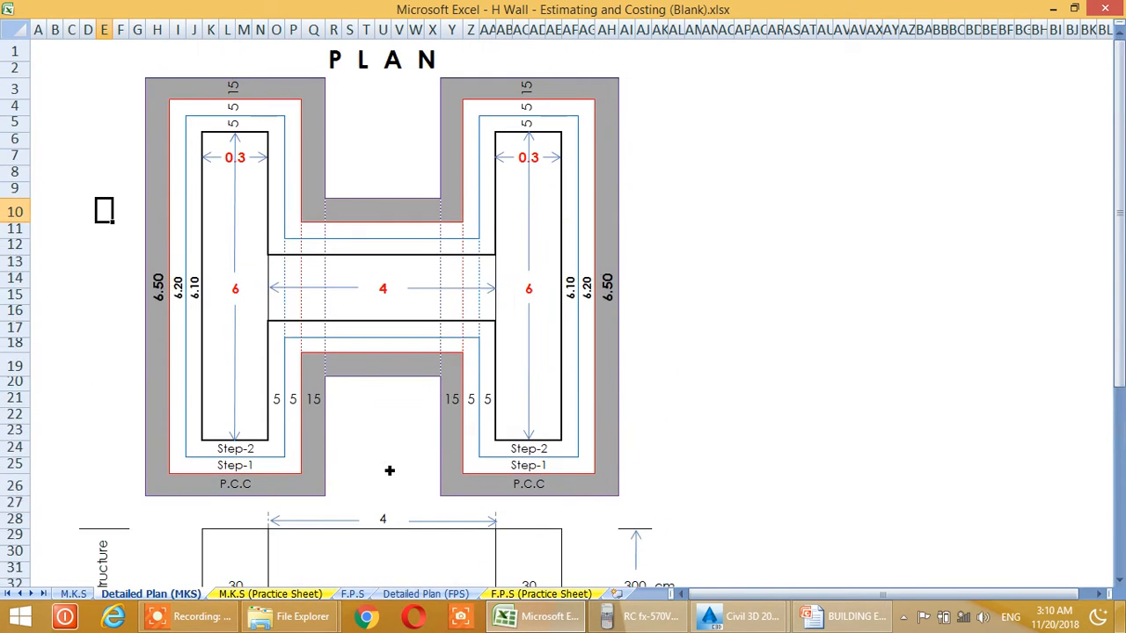
# - Return to the M.K.S sheet and review the Excavation, Concrete (1:3:6) and Brick Work items of the estimate
pyautogui.click(73, 594)
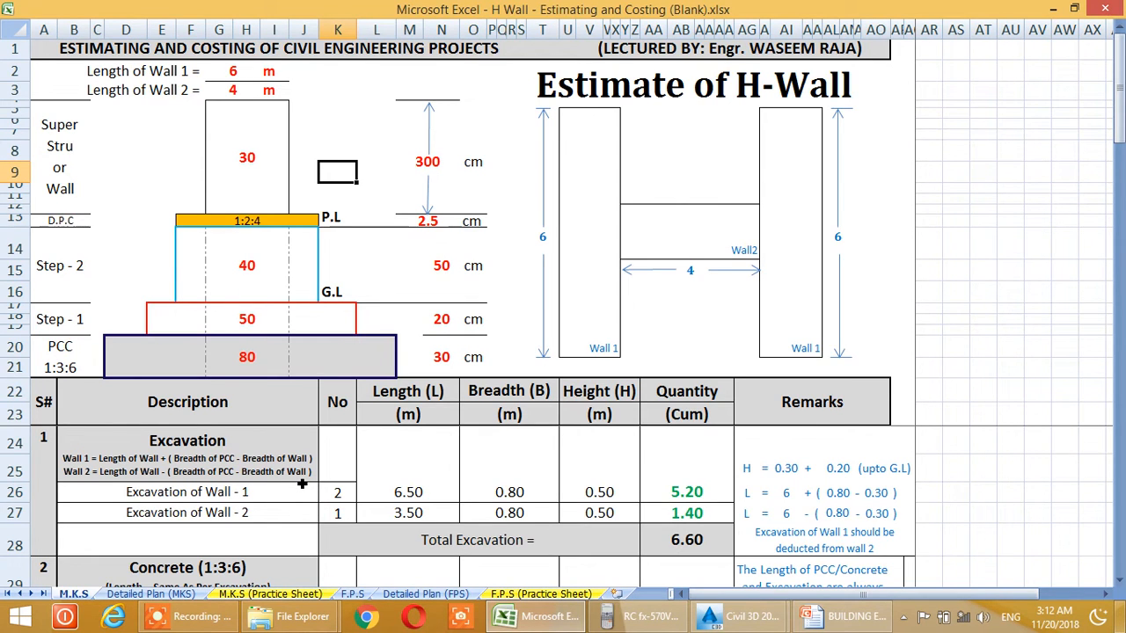
pyautogui.scroll(-1, 301, 483)
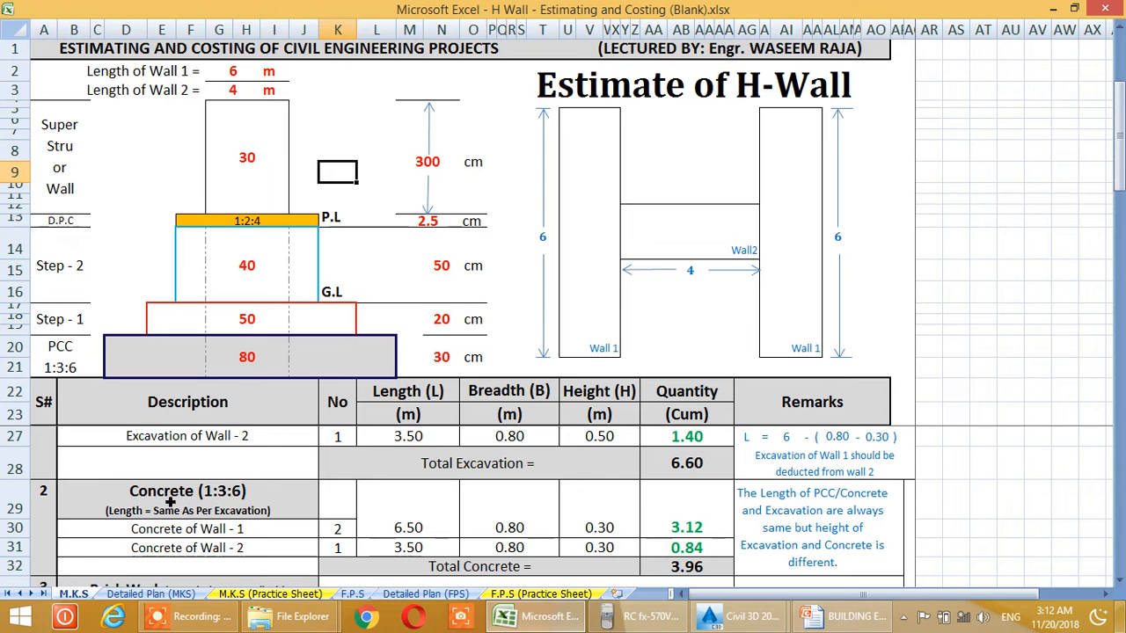
pyautogui.scroll(1, 151, 522)
pyautogui.scroll(-1, 155, 515)
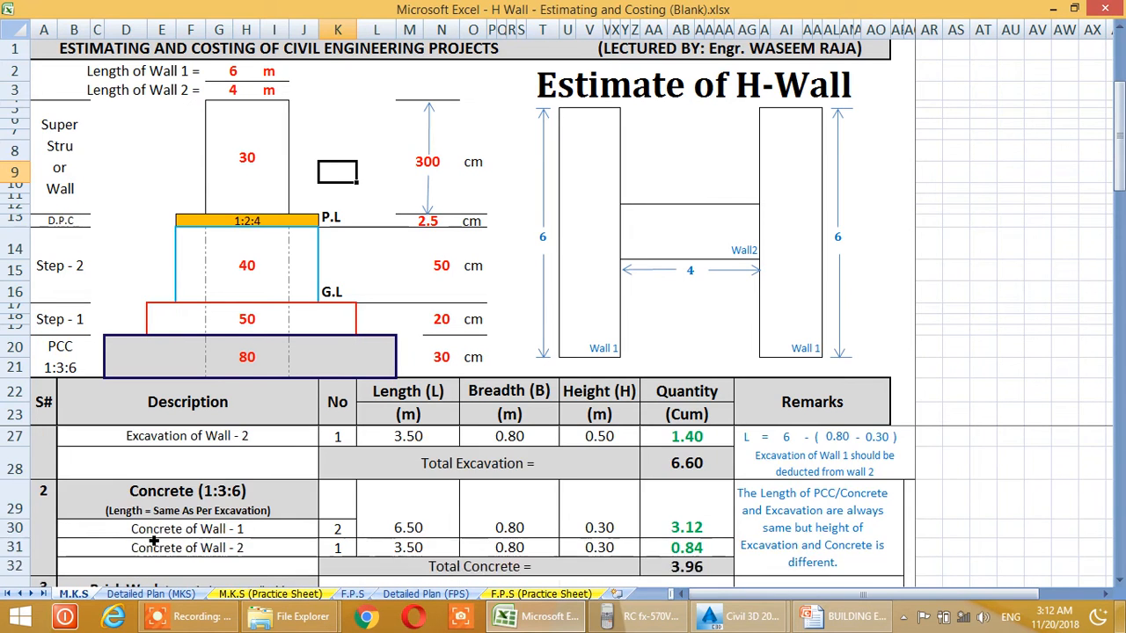
pyautogui.scroll(1, 200, 507)
pyautogui.scroll(-1, 236, 496)
pyautogui.scroll(1, 236, 497)
pyautogui.scroll(-1, 220, 501)
pyautogui.scroll(1, 225, 475)
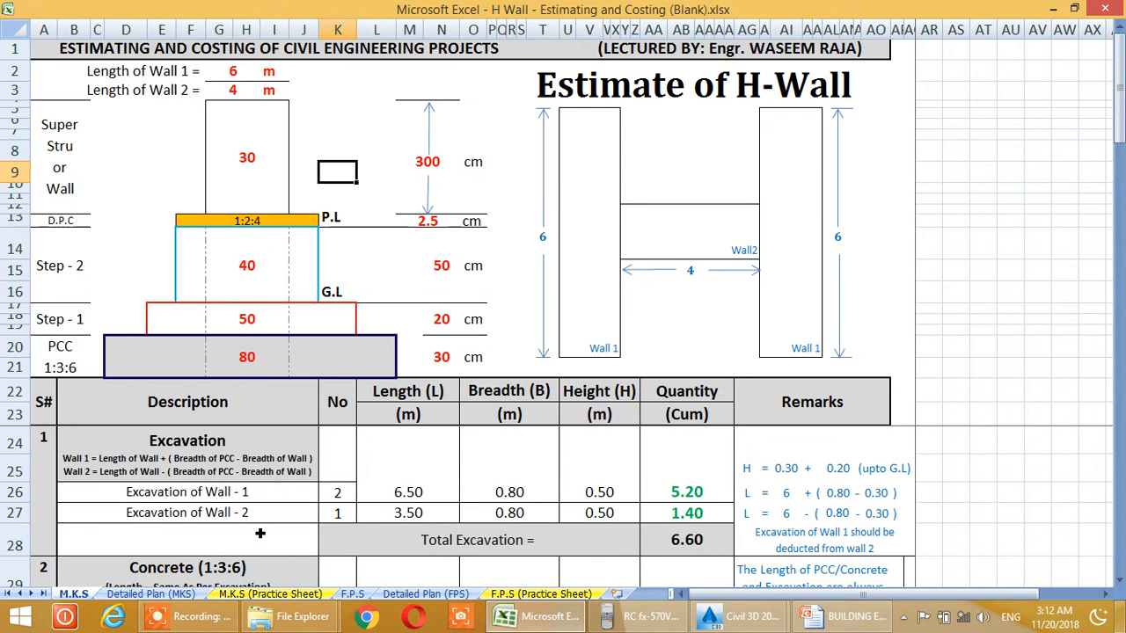
pyautogui.scroll(-1, 255, 528)
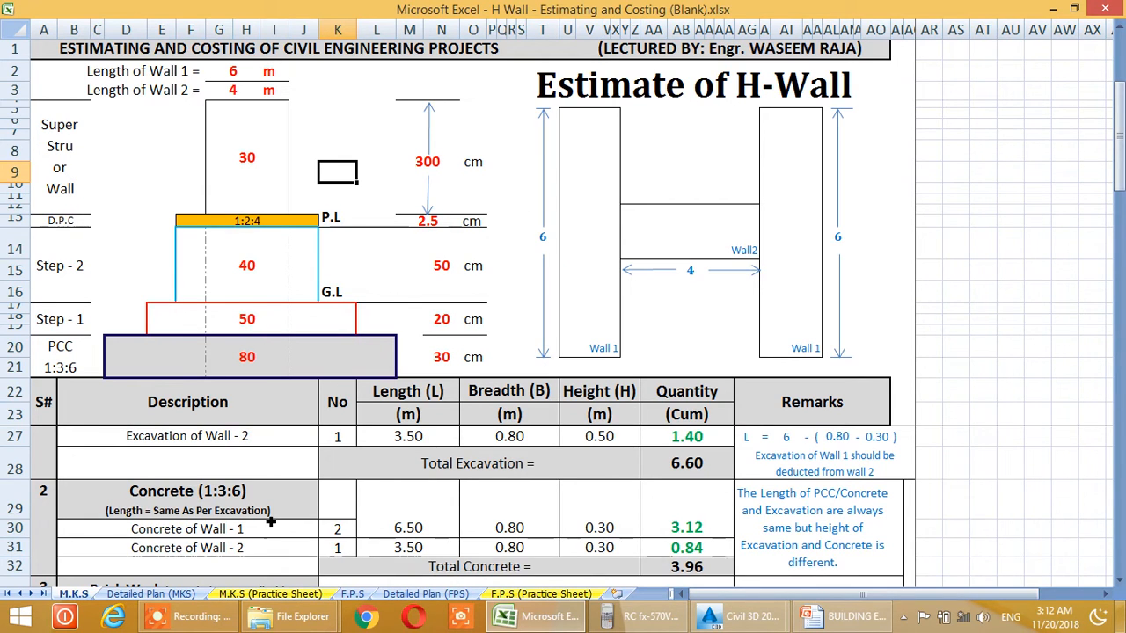
pyautogui.scroll(-1, 271, 522)
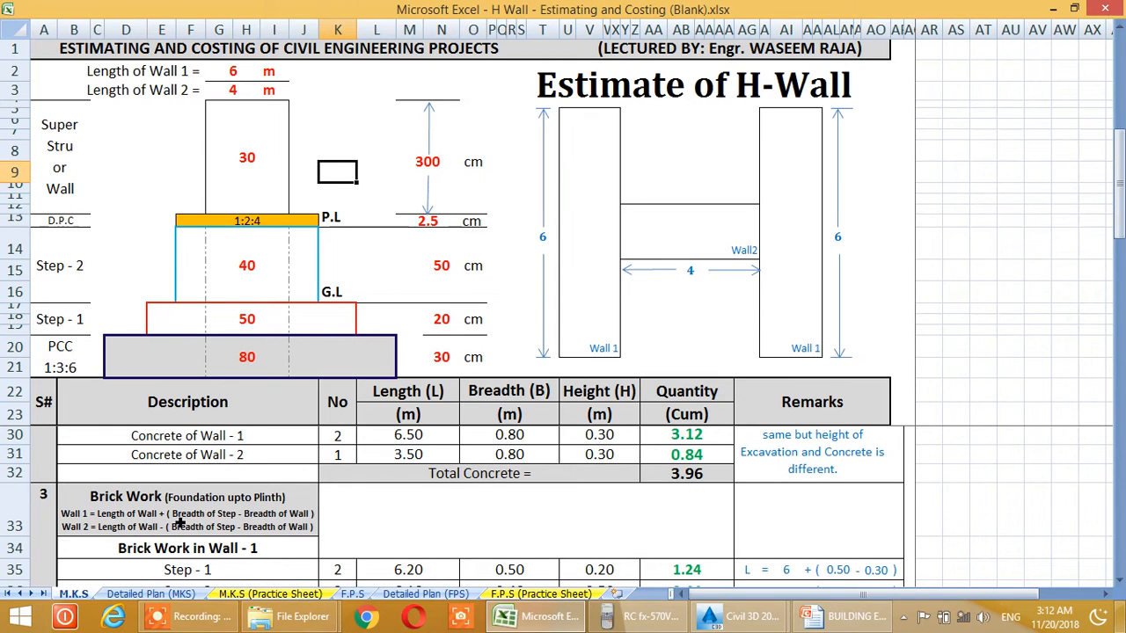
pyautogui.scroll(2, 176, 546)
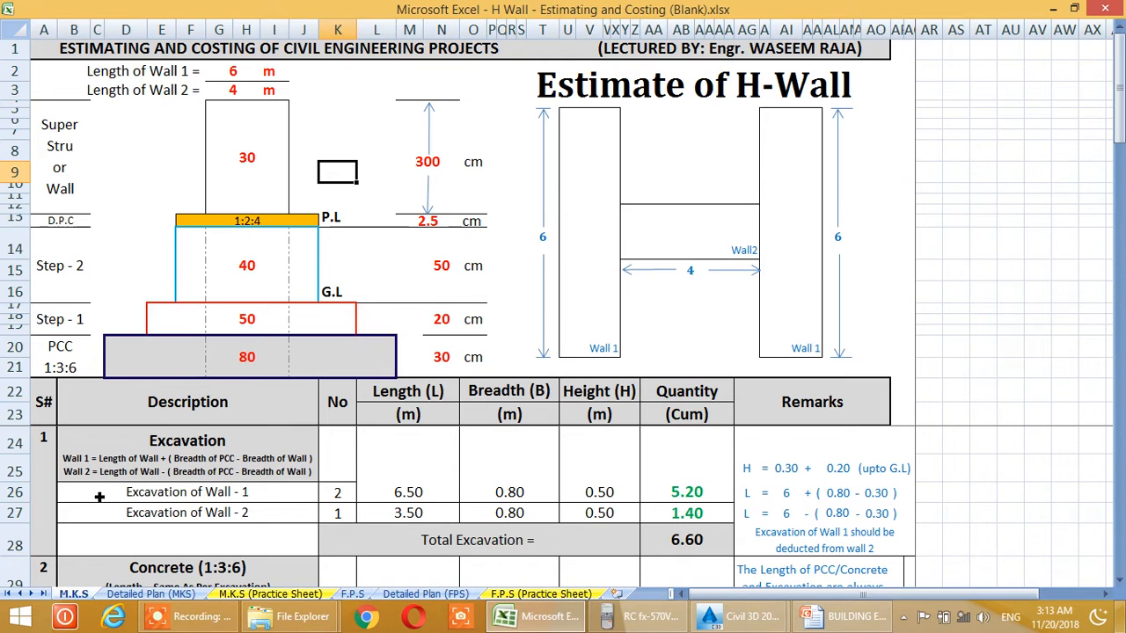
# - Select the Excavation of Wall - 1 row, switch to the fx-570VN PLUS calculator, and compute that wall's length as 6+(.80-.30)
pyautogui.click(15, 492)
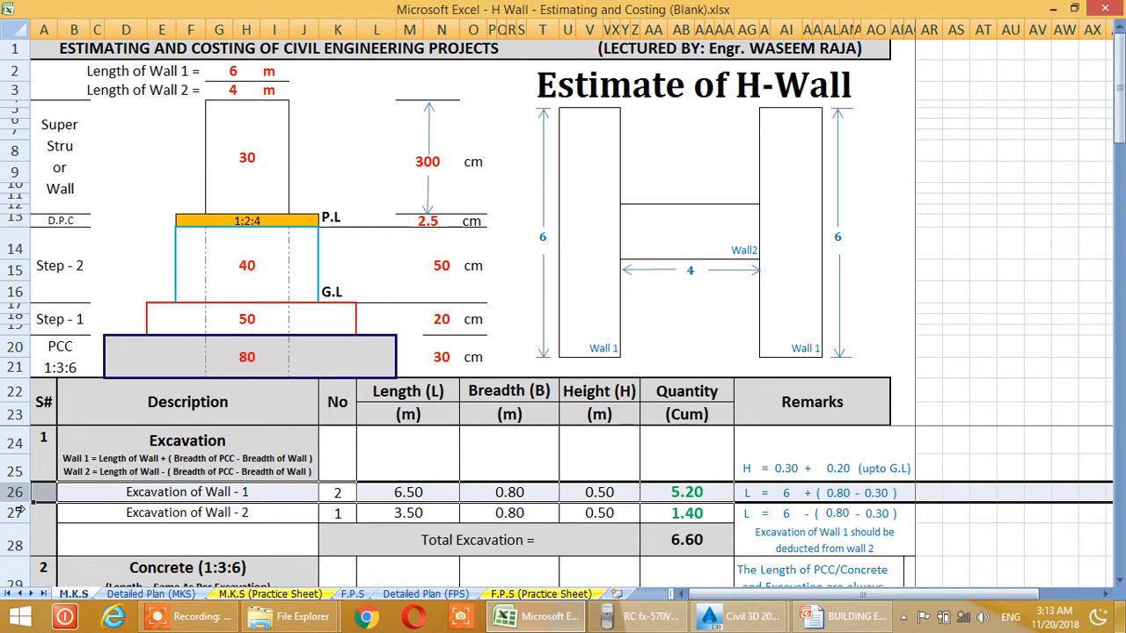
pyautogui.click(630, 619)
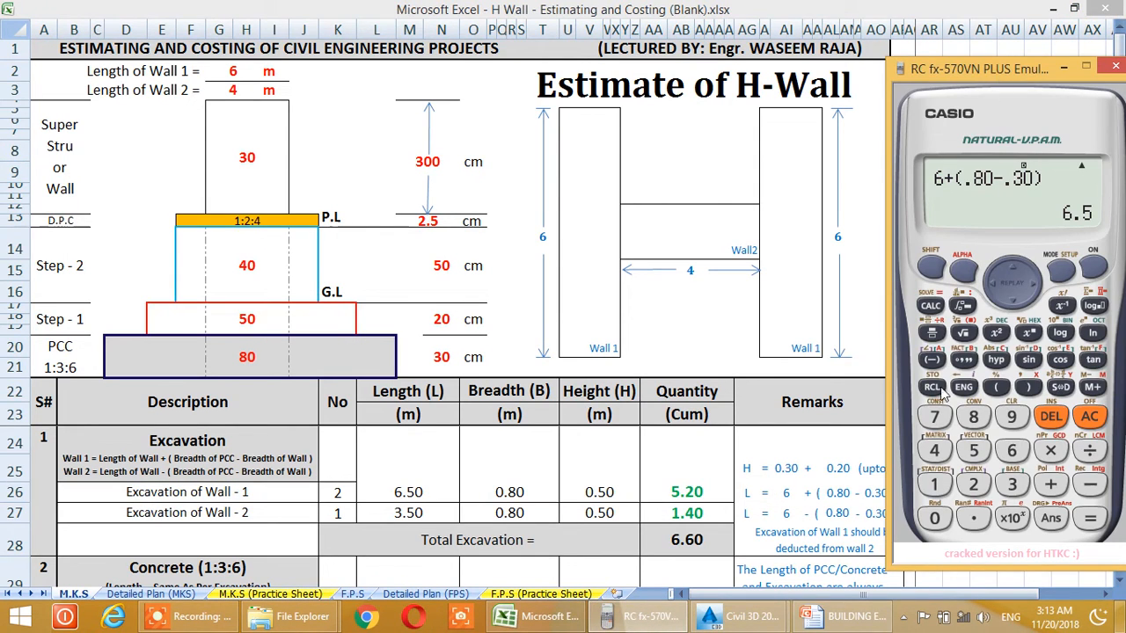
pyautogui.press('Escape')
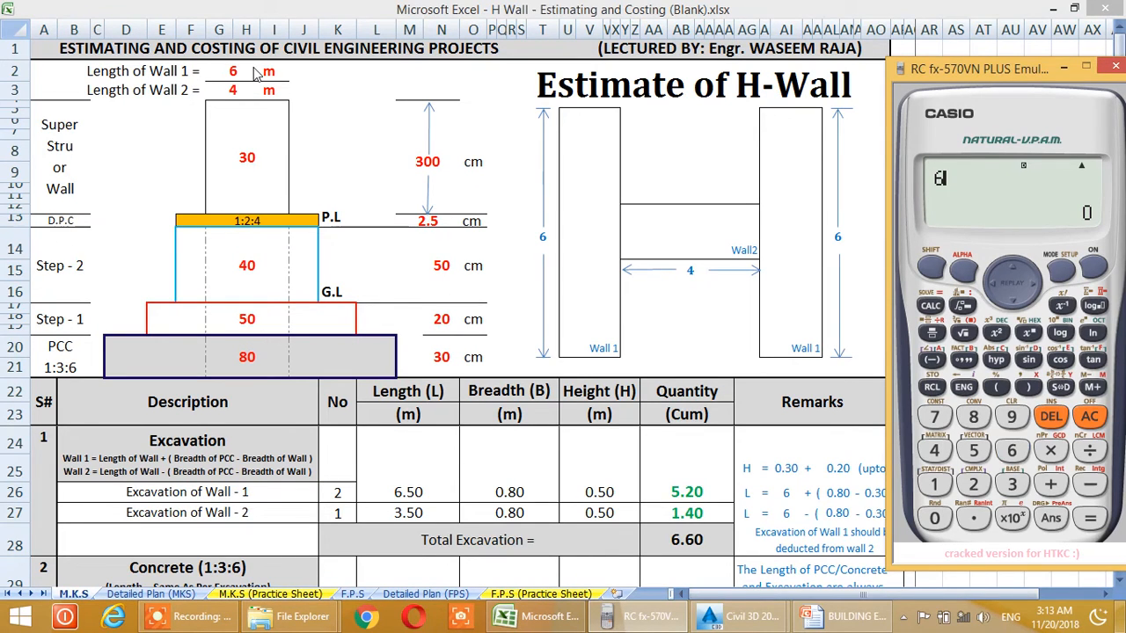
pyautogui.press('+')
pyautogui.write('.80')
pyautogui.write('-.30)')
pyautogui.press('Return')
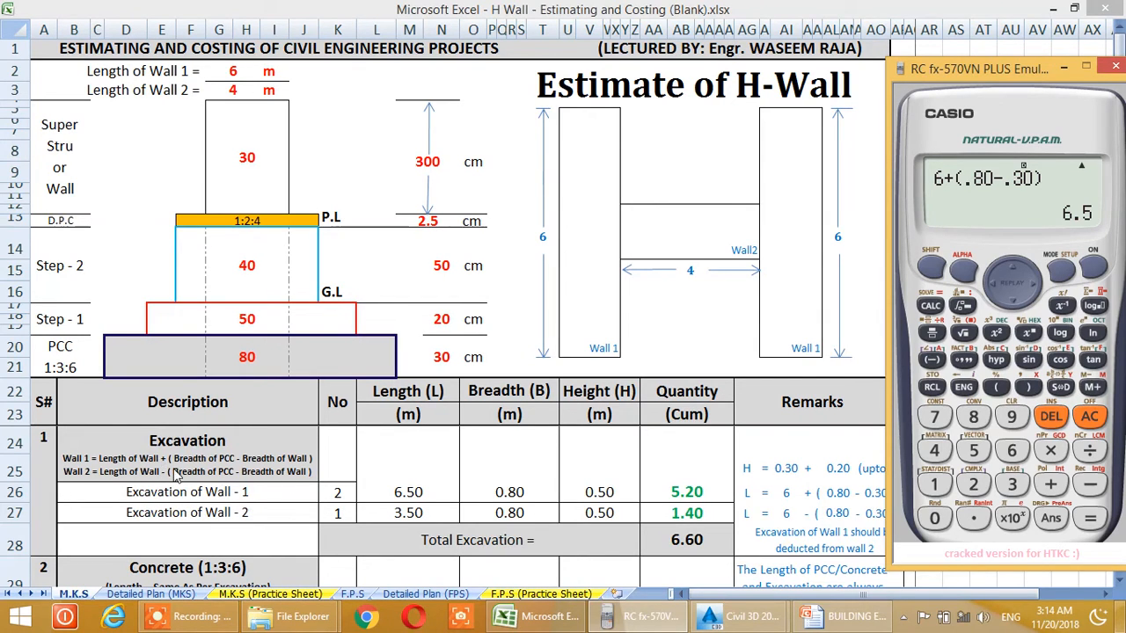
# - Calculate the excavation length of Wall 2 as 4-(.80-.30)
pyautogui.press('Escape')
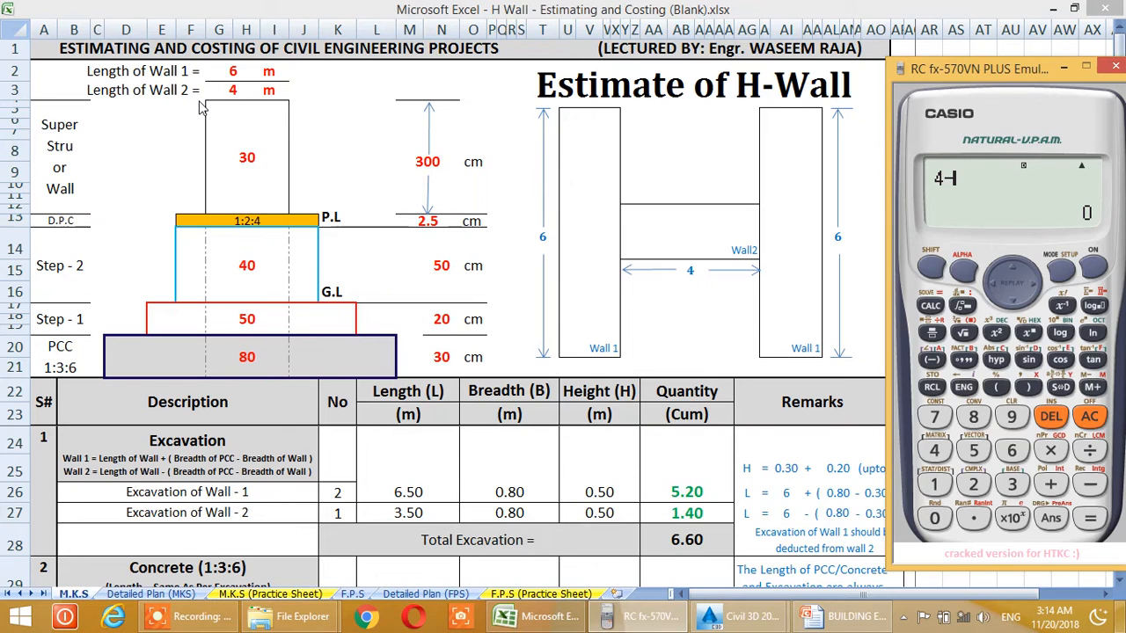
pyautogui.write('4-(.80-.30)')
pyautogui.press('Return')
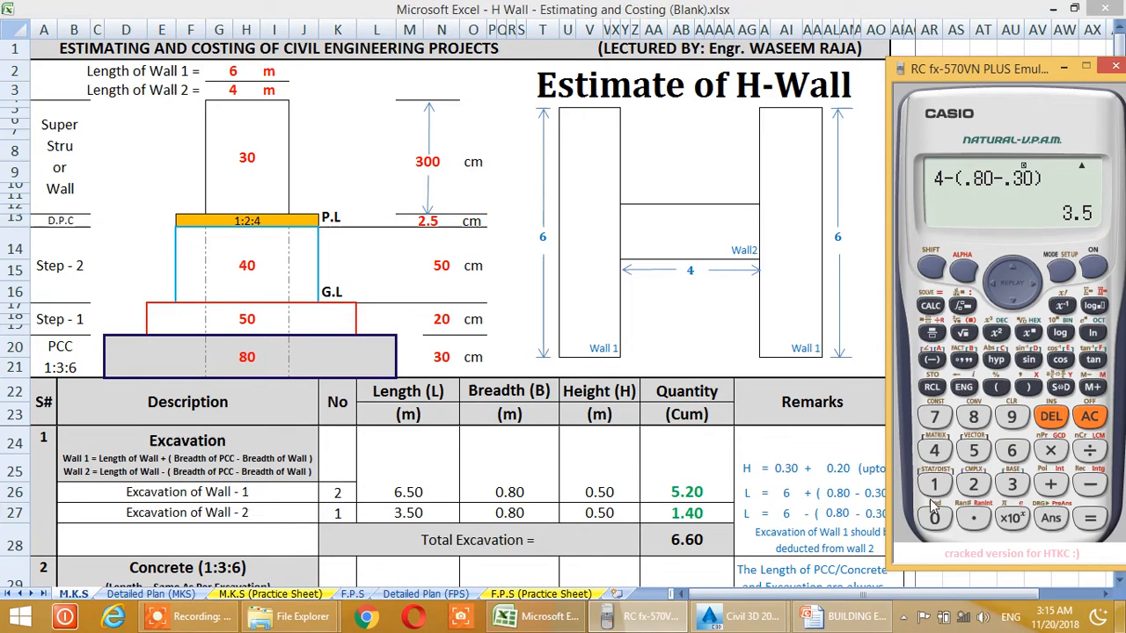
# - Calculate the Wall 1 excavation volume as 6.50×.80×.50 and multiply the answer by 2 for both walls
pyautogui.press('Escape')
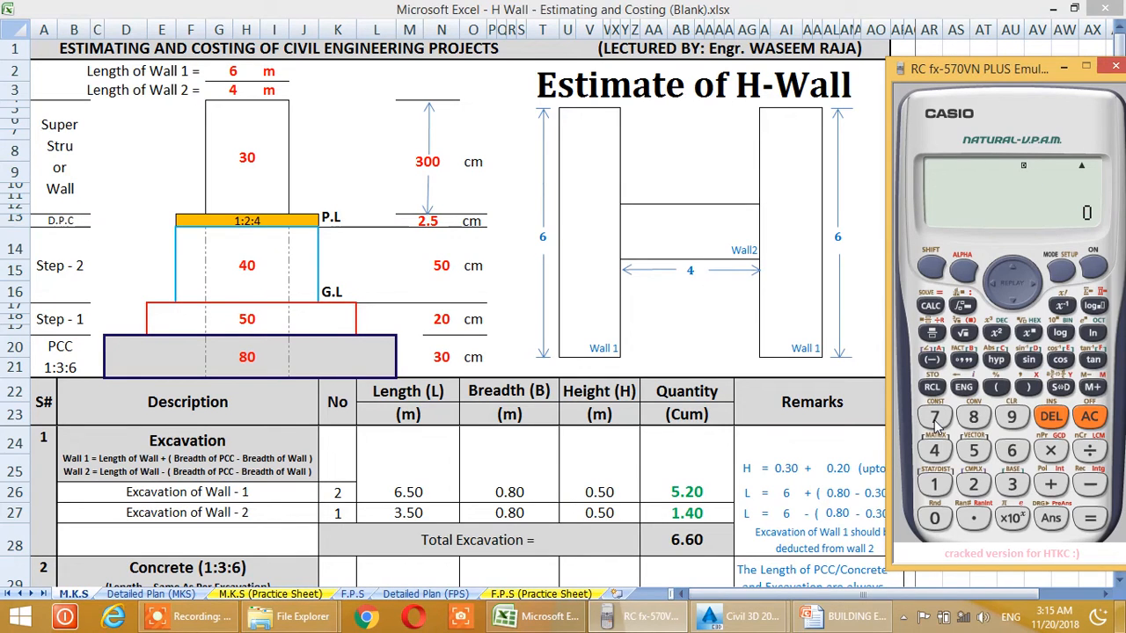
pyautogui.write('6.50')
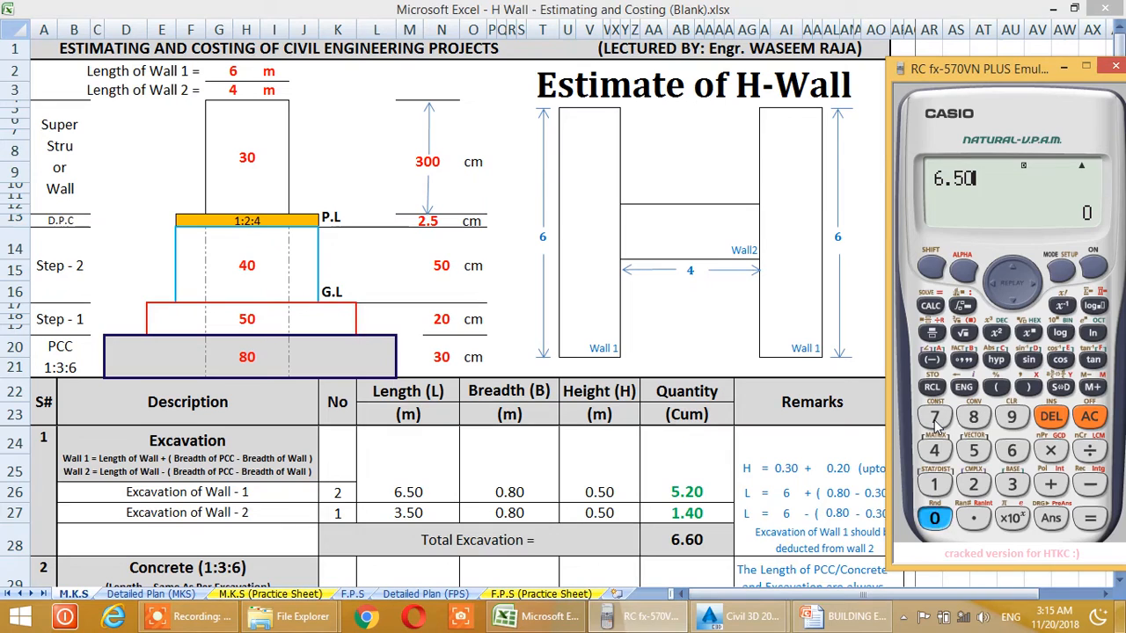
pyautogui.write('*.')
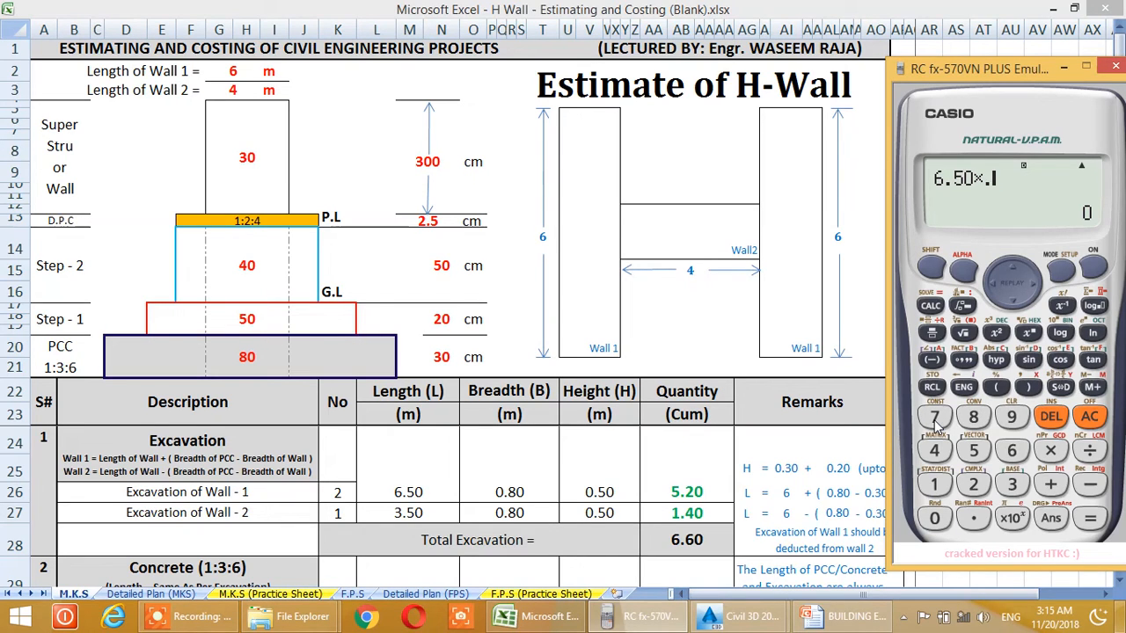
pyautogui.write('80*')
pyautogui.write('.50')
pyautogui.press('Return')
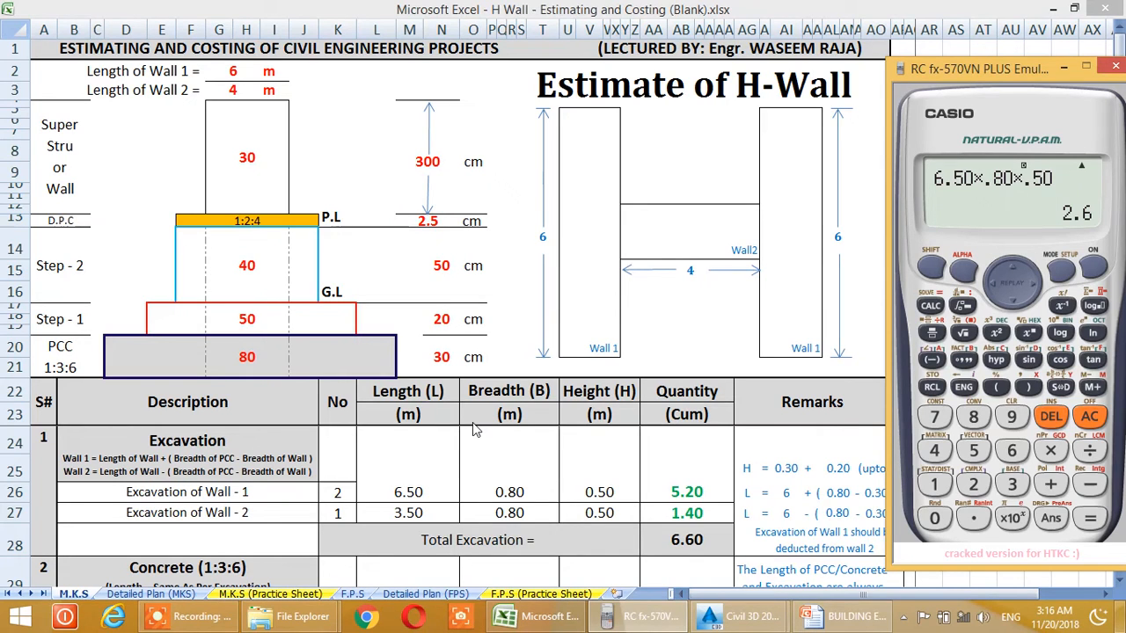
pyautogui.press('*')
pyautogui.press('2')
pyautogui.press('Return')
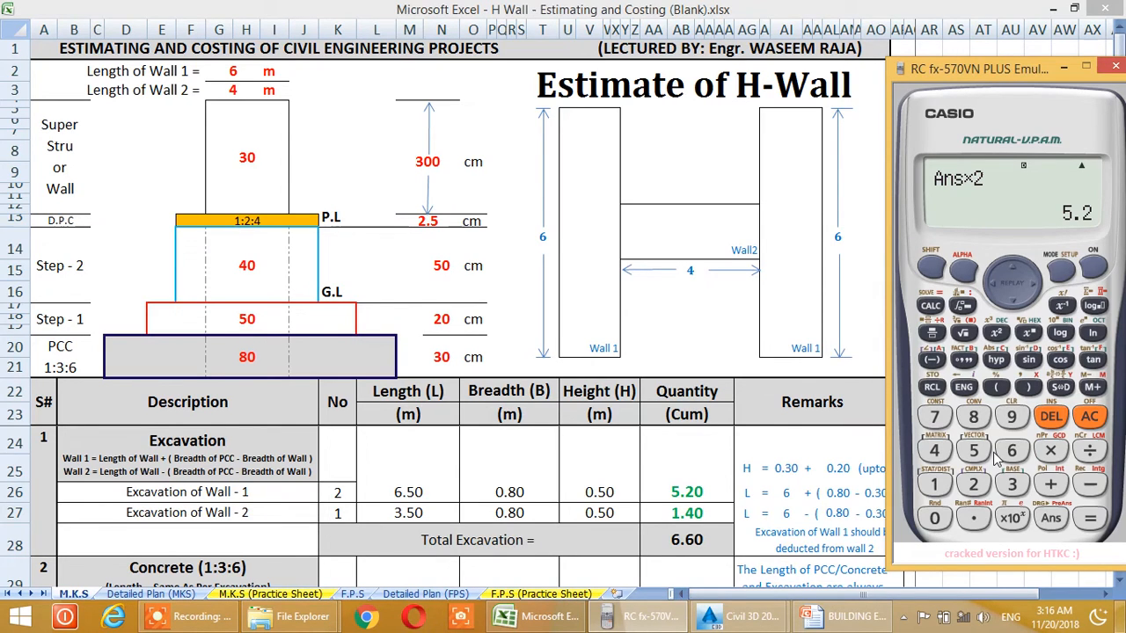
# - Calculate the Wall 2 excavation volume as 3.5×.80×.50 and add 5.20 to get the total excavation
pyautogui.press('Escape')
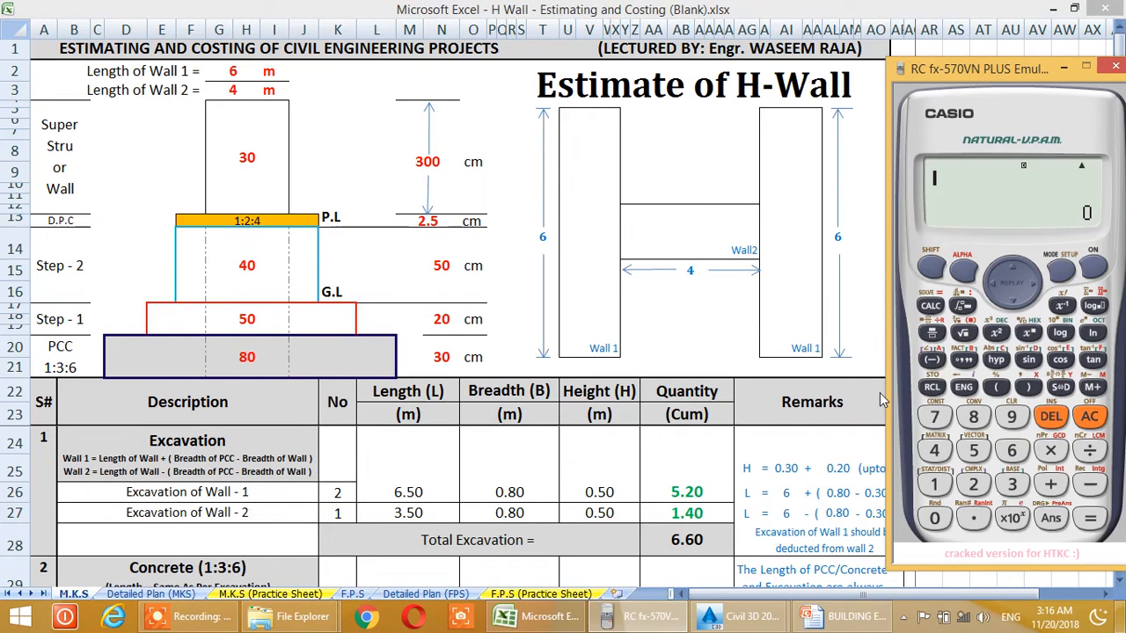
pyautogui.write('3.5×')
pyautogui.write('.80*.50')
pyautogui.press('Return')
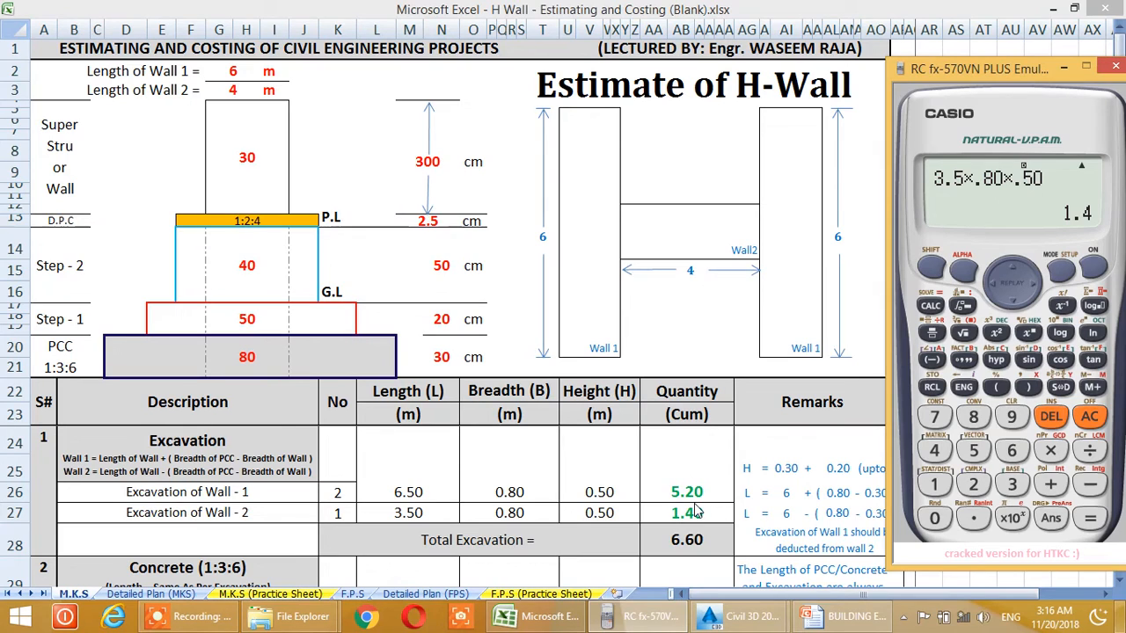
pyautogui.write('+5.20')
pyautogui.press('Return')
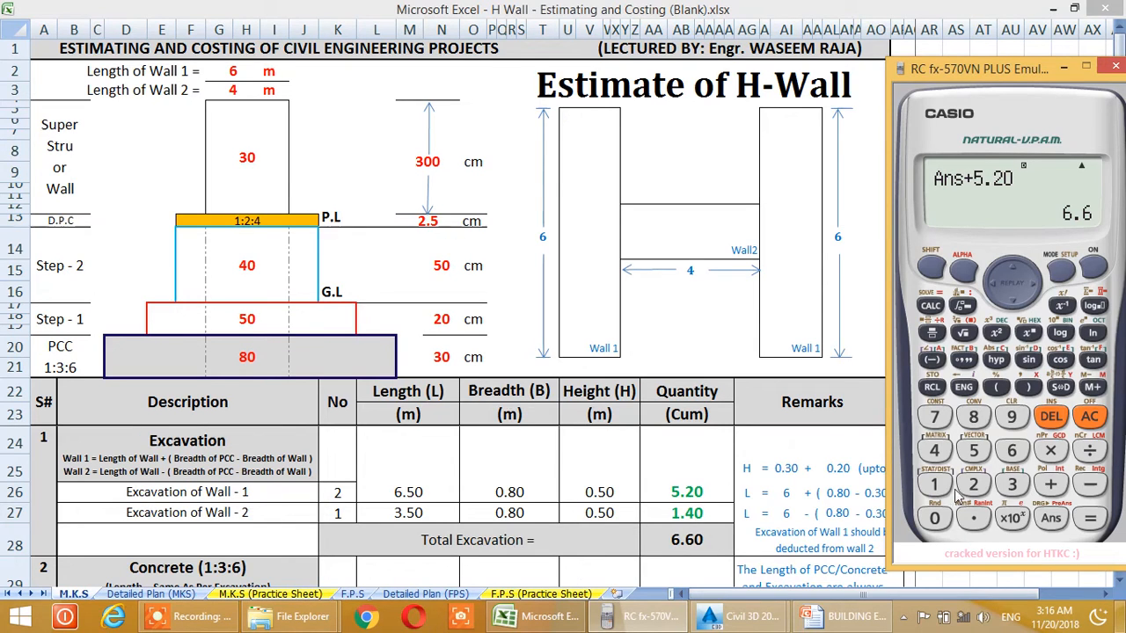
pyautogui.press('Escape')
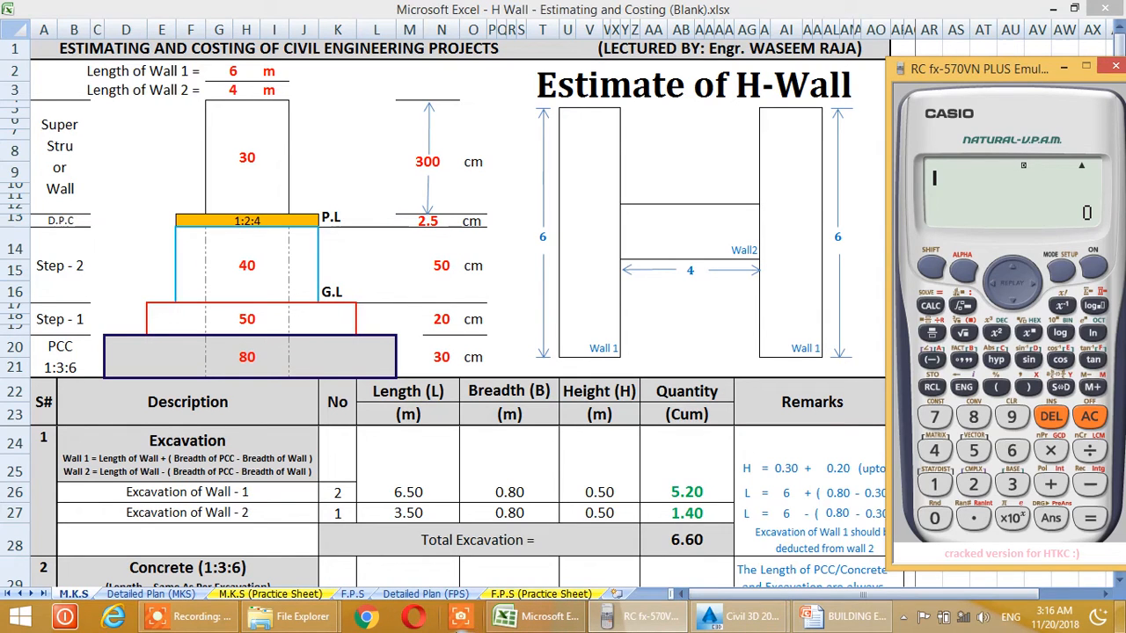
# - Back in the Excel estimate, compare the Wall 1 length under Excavation with the Wall 1 length under Concrete (1:3:6)
pyautogui.click(406, 488)
pyautogui.scroll(-2, 413, 467)
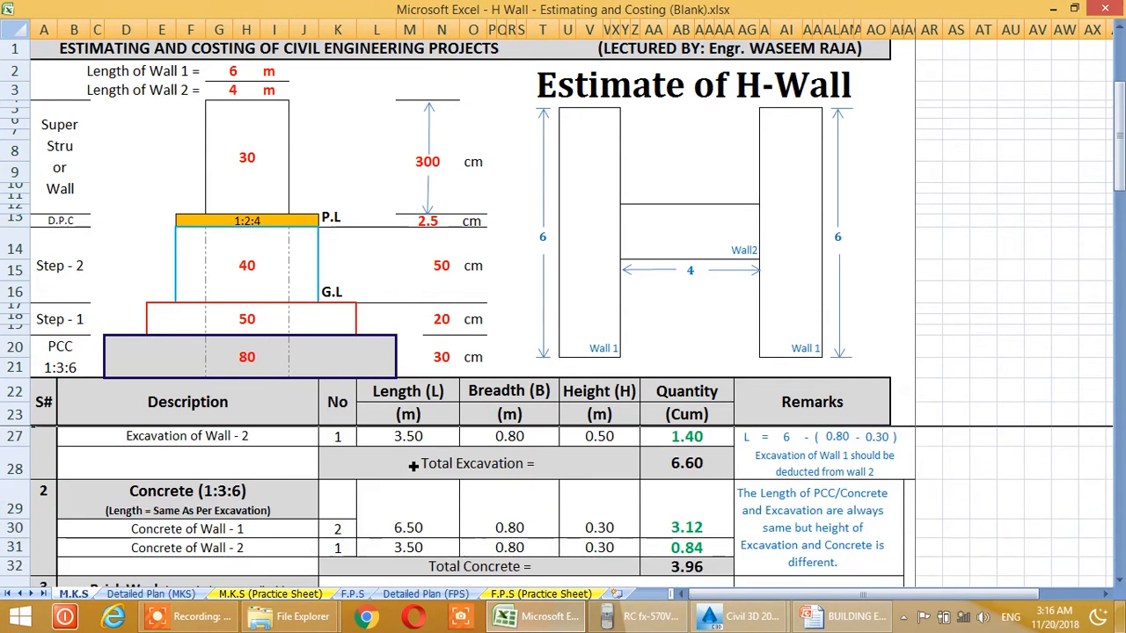
pyautogui.scroll(2, 756, 369)
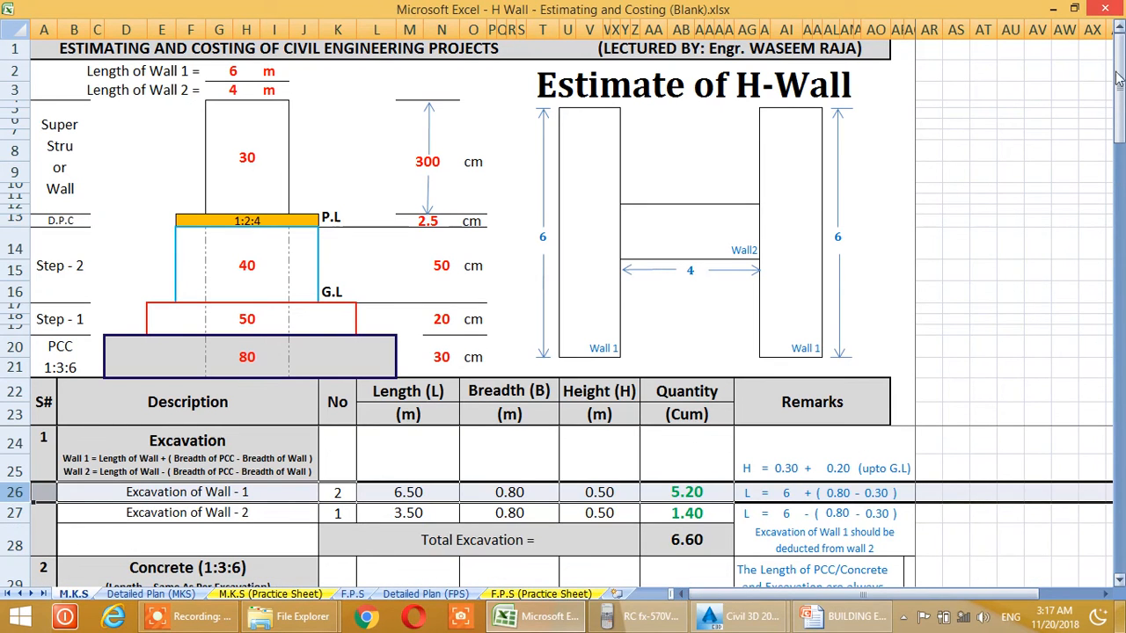
pyautogui.moveTo(1120, 78); pyautogui.dragTo(1121, 90)
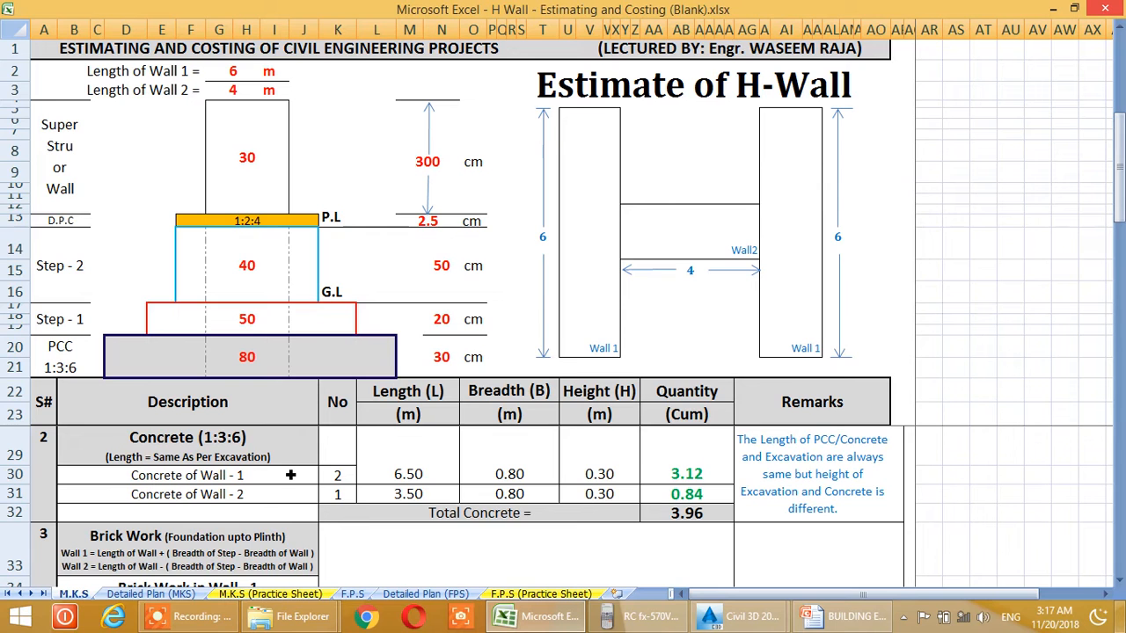
pyautogui.scroll(2, 334, 494)
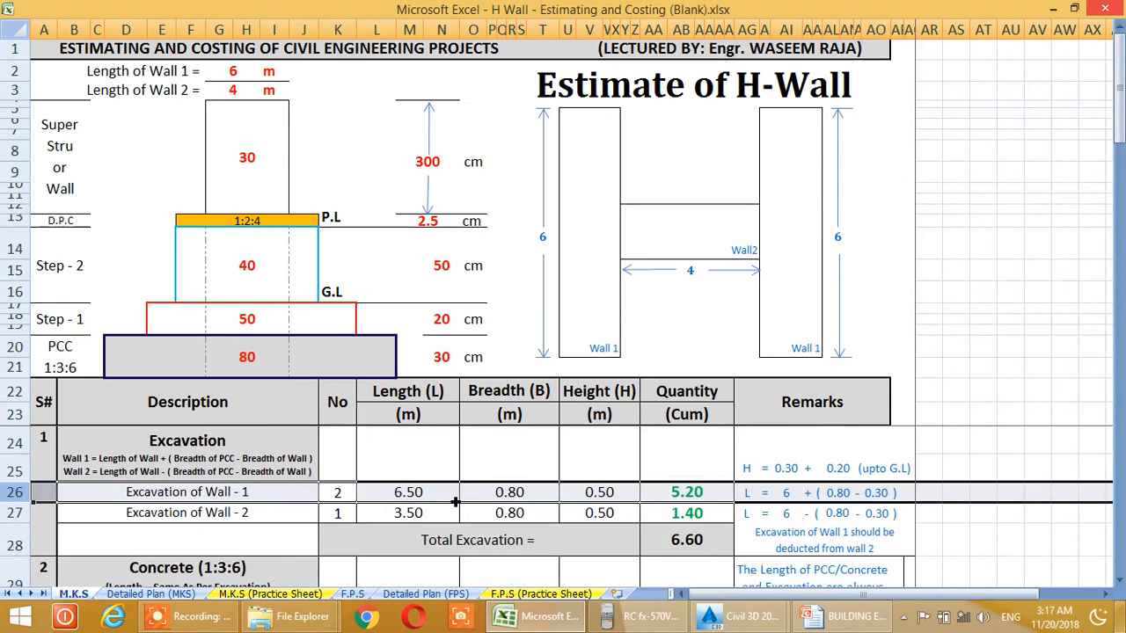
pyautogui.click(417, 492)
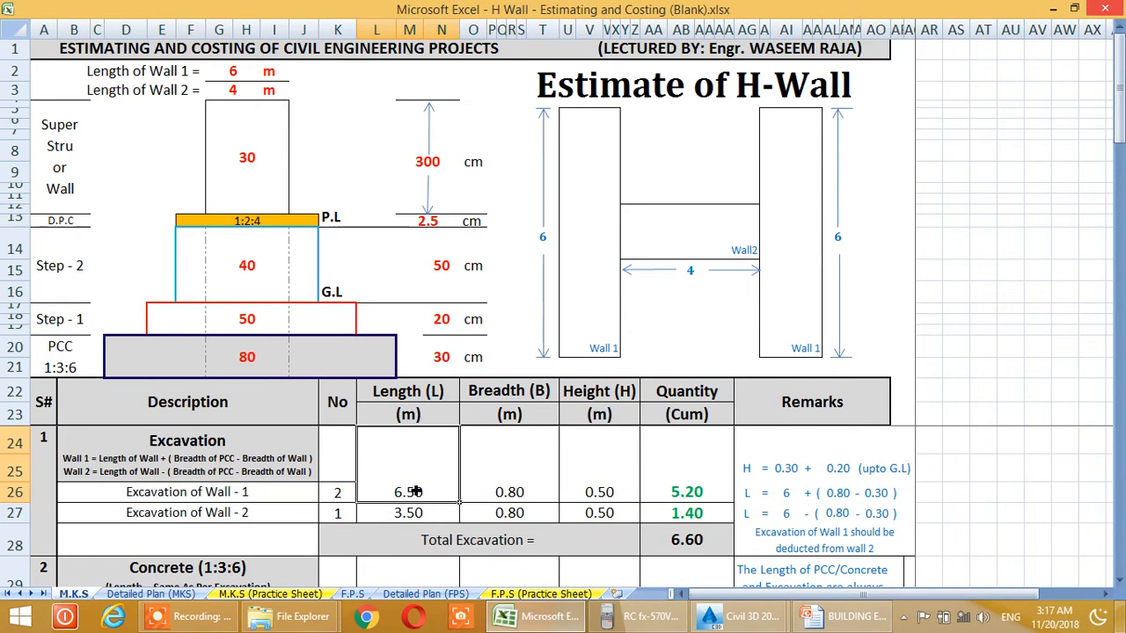
pyautogui.scroll(-1, 417, 493)
pyautogui.click(415, 531)
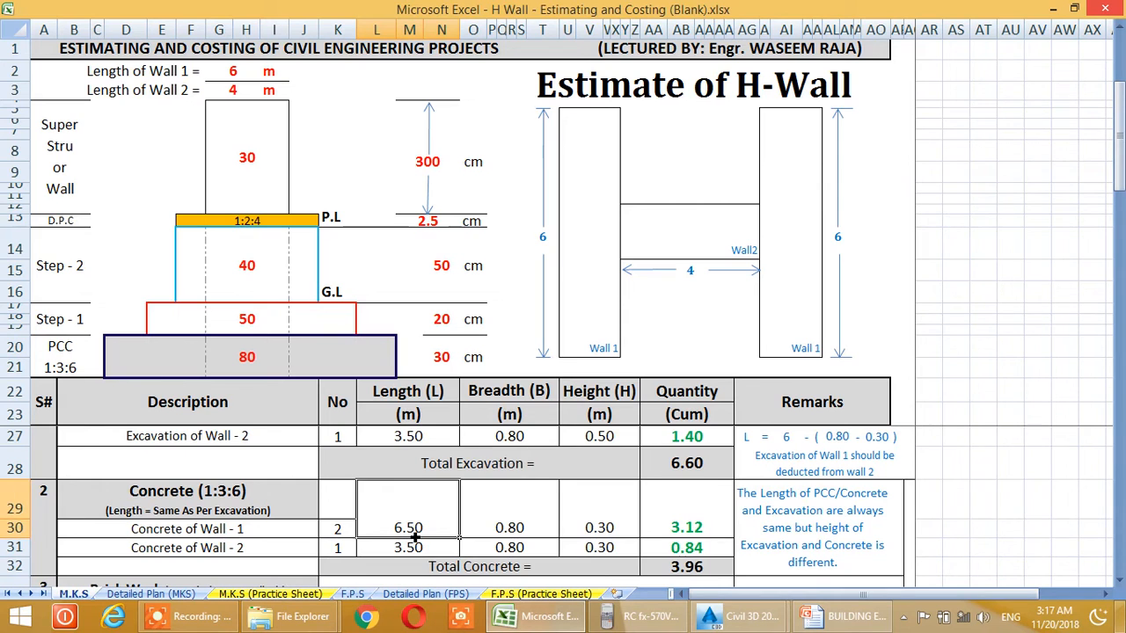
# - Compare the Wall 2 length under Excavation with the Wall 2 length under Concrete (1:3:6)
pyautogui.scroll(1, 415, 534)
pyautogui.click(417, 516)
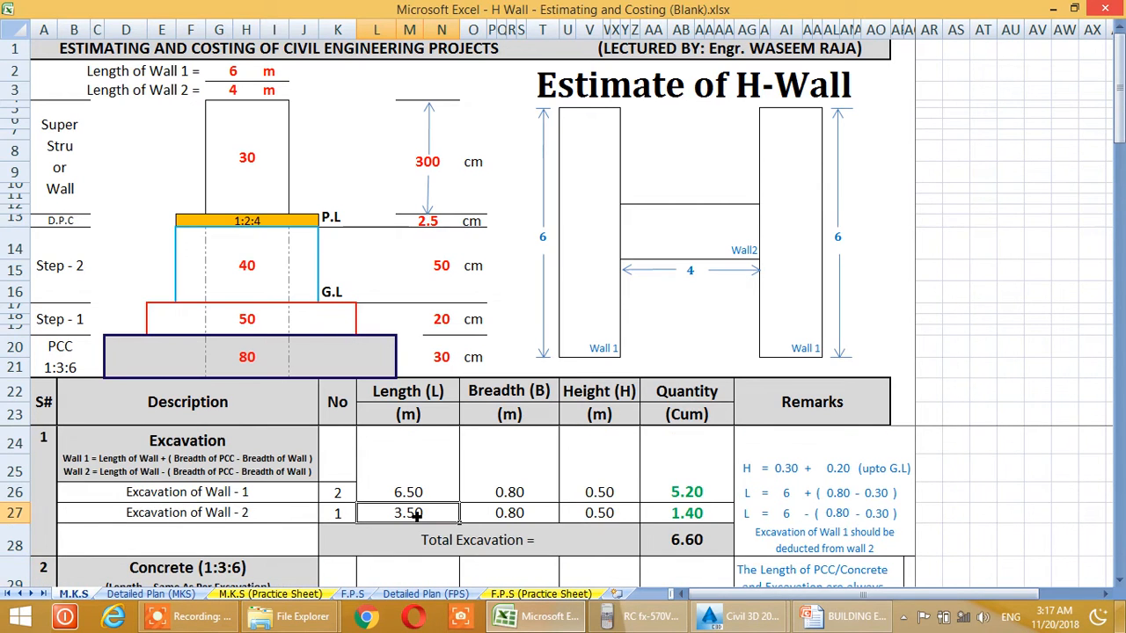
pyautogui.scroll(-2, 417, 516)
pyautogui.click(433, 457)
pyautogui.scroll(1, 430, 545)
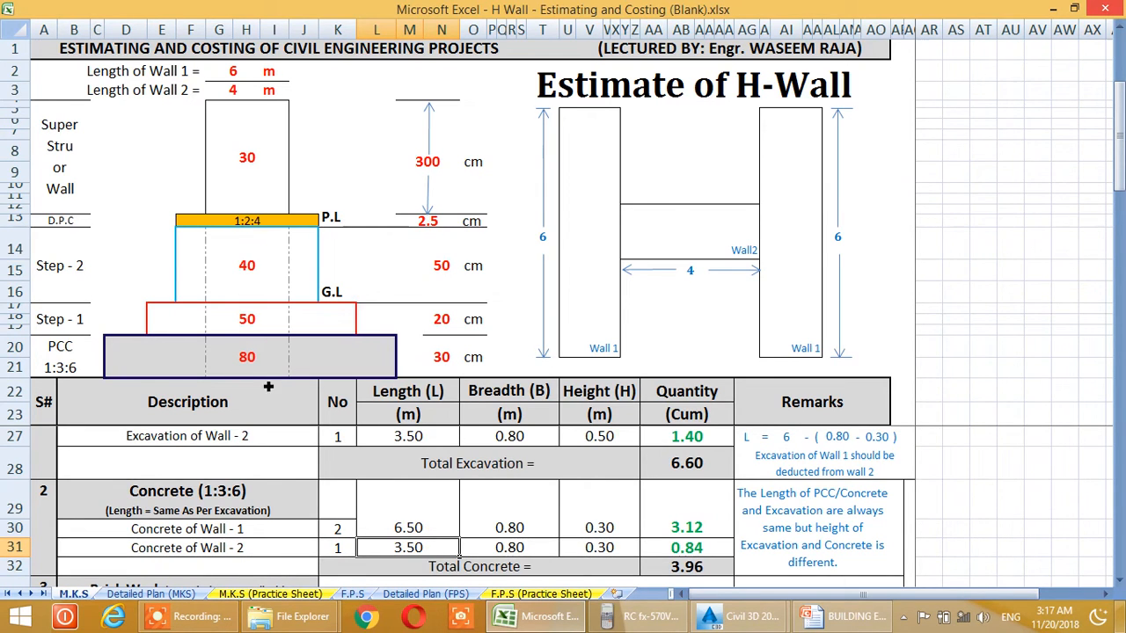
# - Check the breadth and total quantity under Concrete (1:3:6) and compare the concrete rows with the excavation rows
pyautogui.click(525, 547)
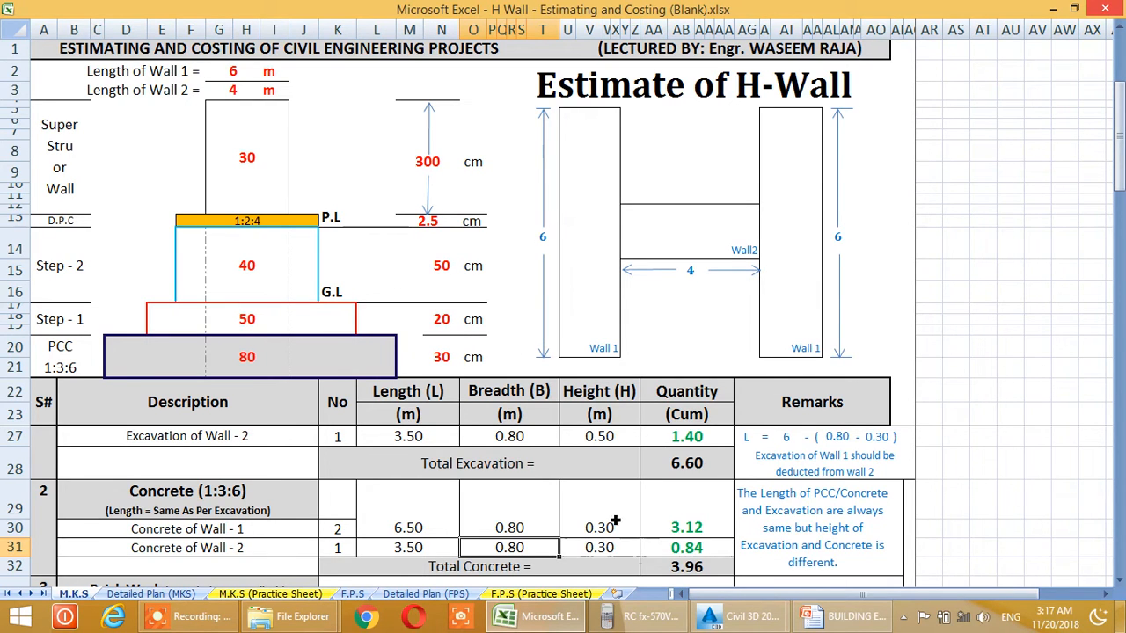
pyautogui.scroll(-1, 612, 508)
pyautogui.scroll(1, 613, 507)
pyautogui.click(695, 569)
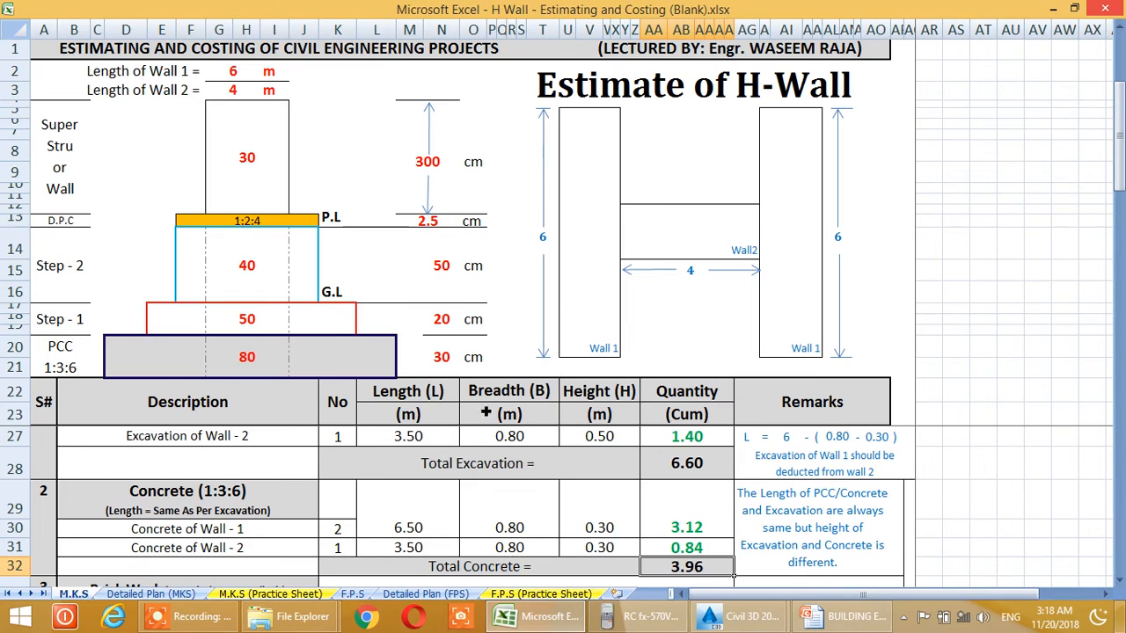
pyautogui.scroll(1, 615, 485)
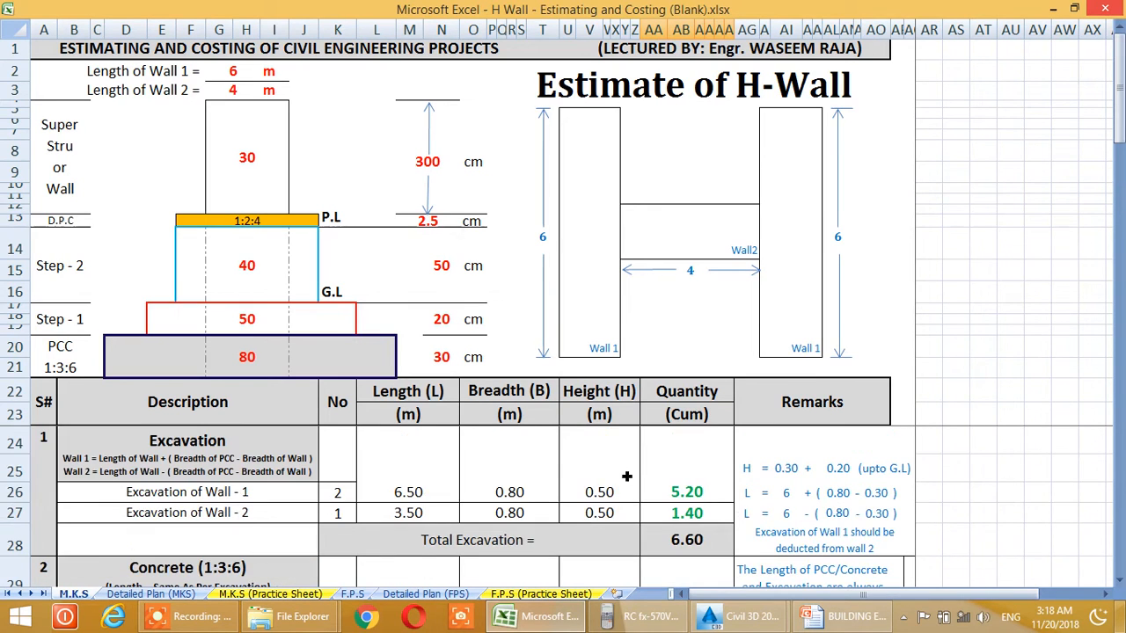
pyautogui.scroll(-2, 579, 491)
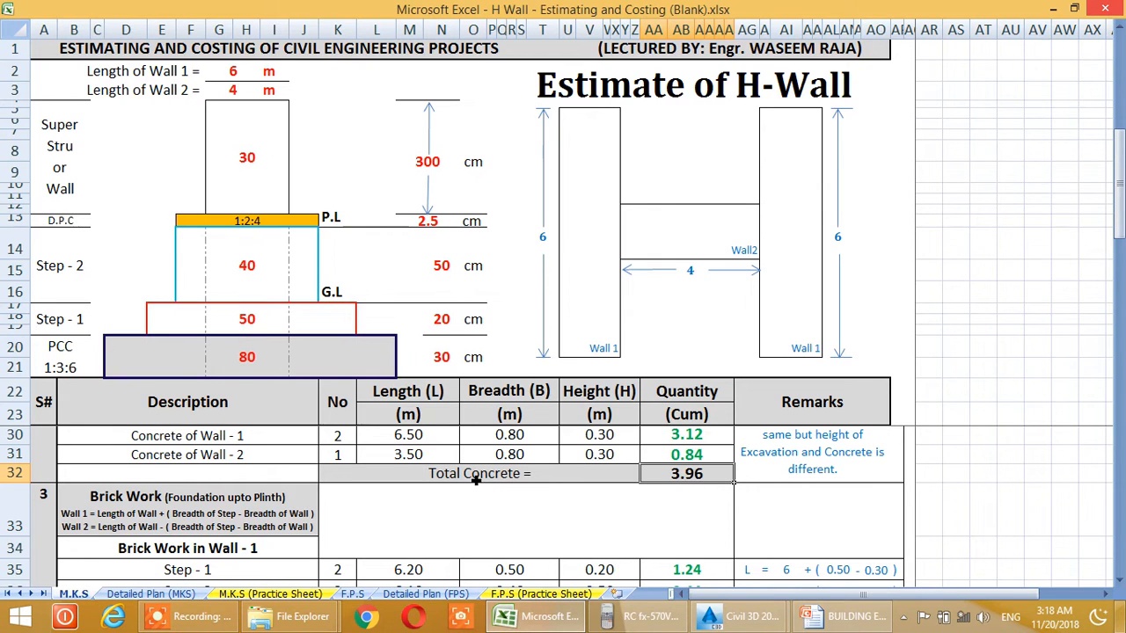
# - For foundation brick work, calculate the Step-1 length of Wall 1 as 6+(.50-.30) in the Casio calculator
pyautogui.moveTo(1118, 172); pyautogui.dragTo(1118, 180)
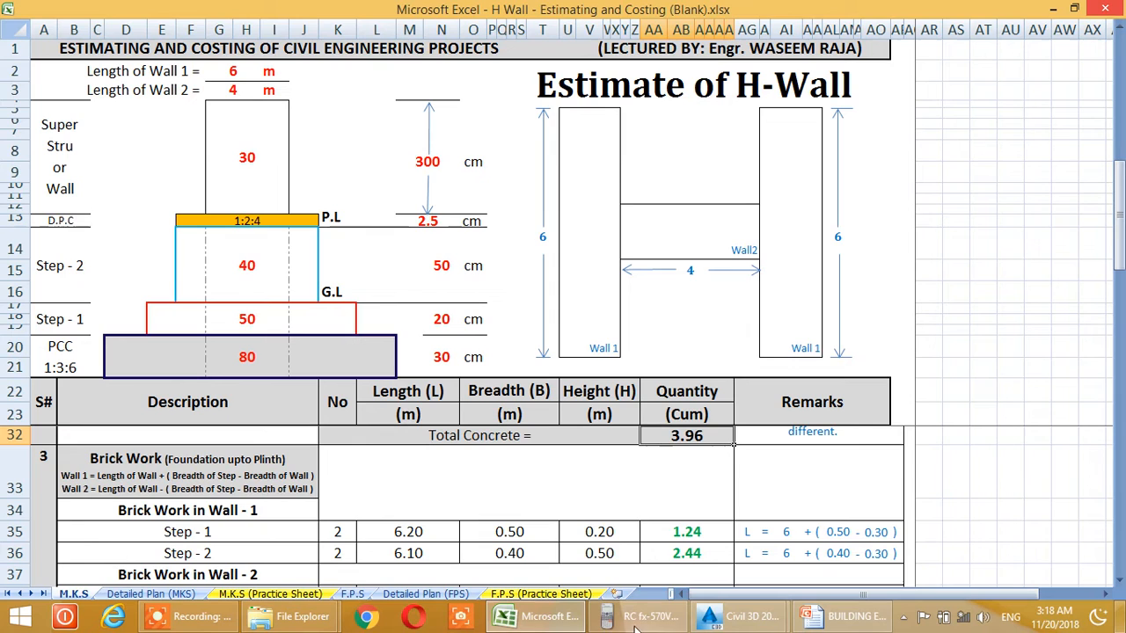
pyautogui.moveTo(625, 623)
pyautogui.click(637, 536)
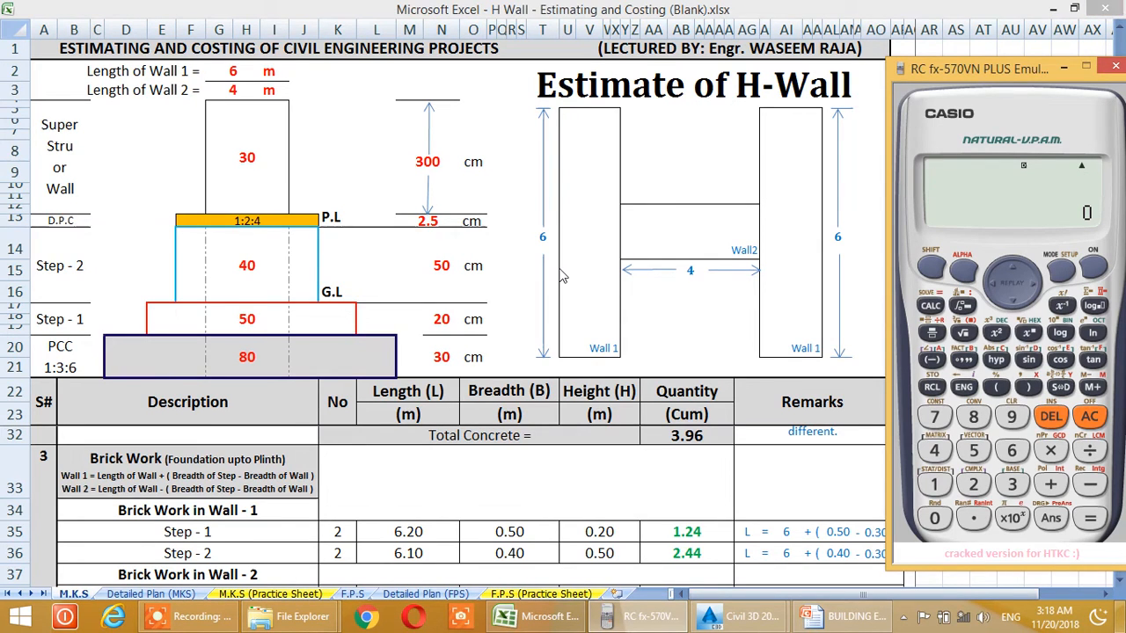
pyautogui.write('6+(')
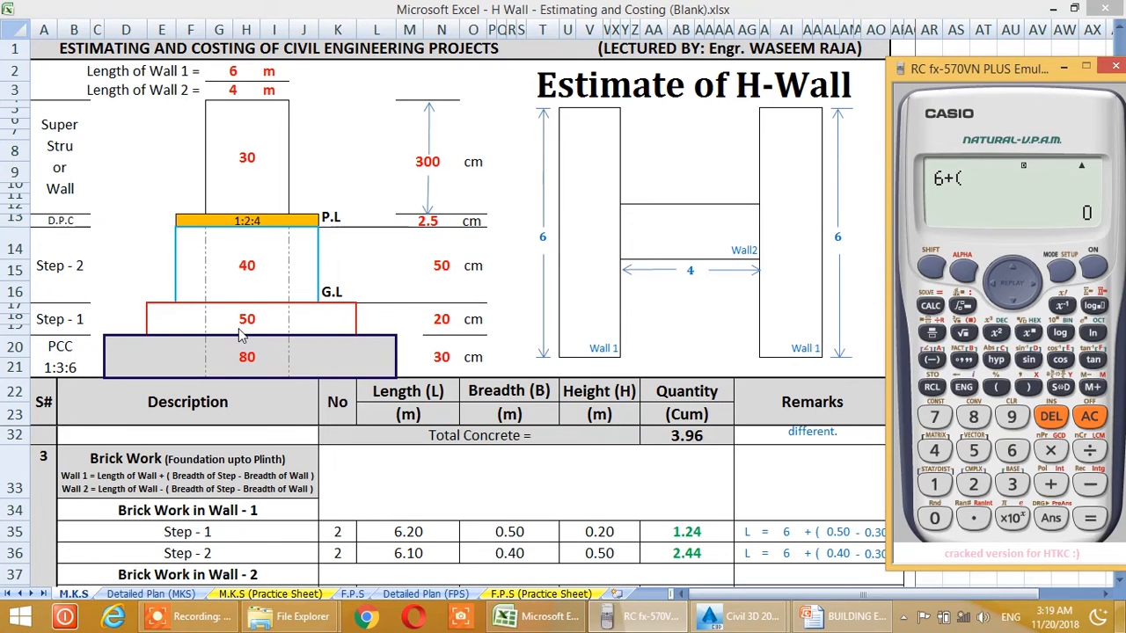
pyautogui.write('50-.30)')
pyautogui.press('Return')
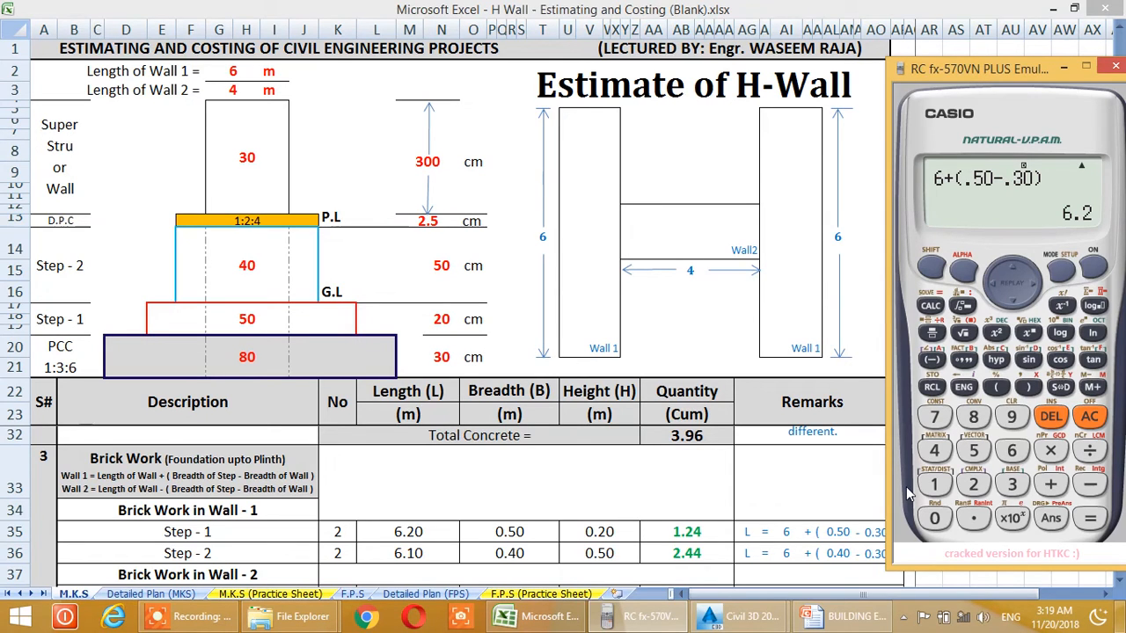
# - Clear the calculator and calculate the Step-2 brick work length of Wall 1 as 6+(.40-.30)
pyautogui.press('Escape')
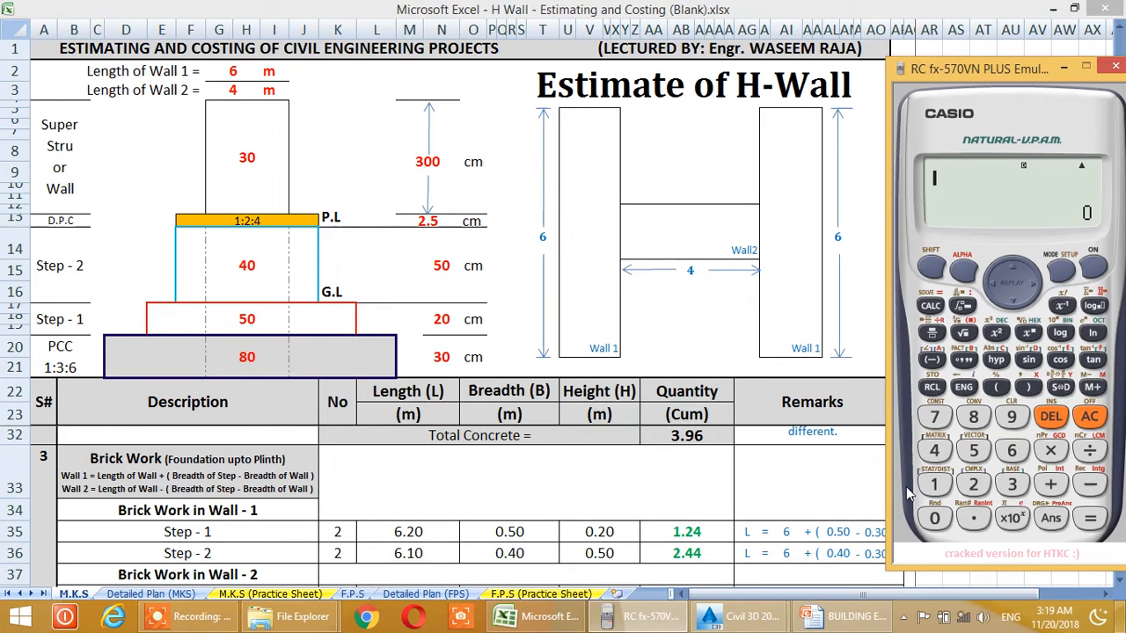
pyautogui.write('6+(')
pyautogui.write('.40')
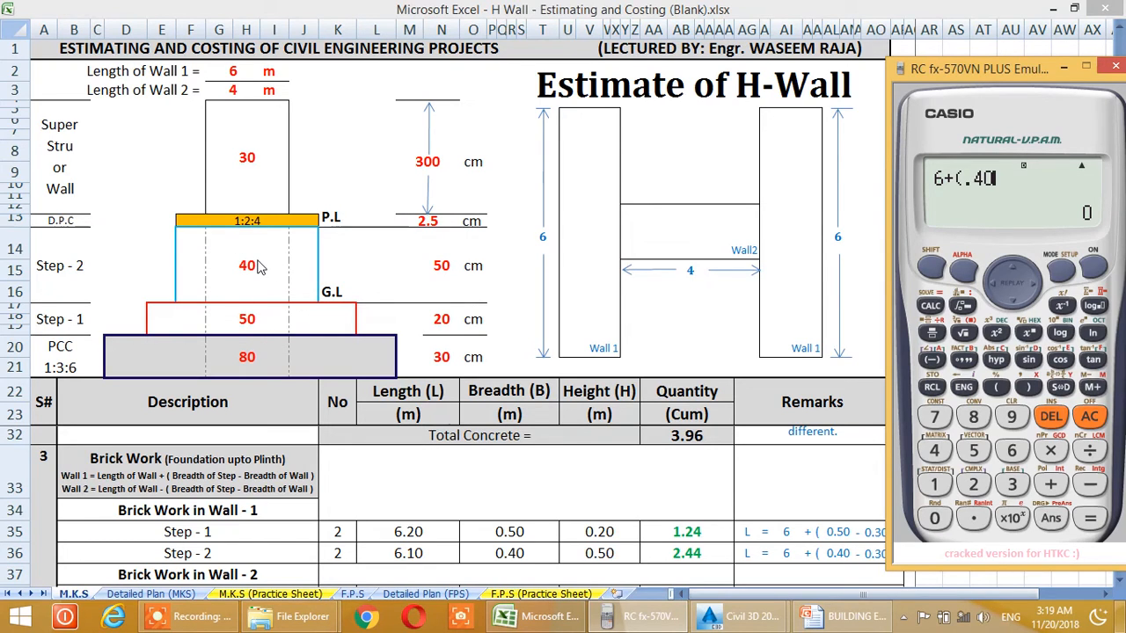
pyautogui.write('.30')
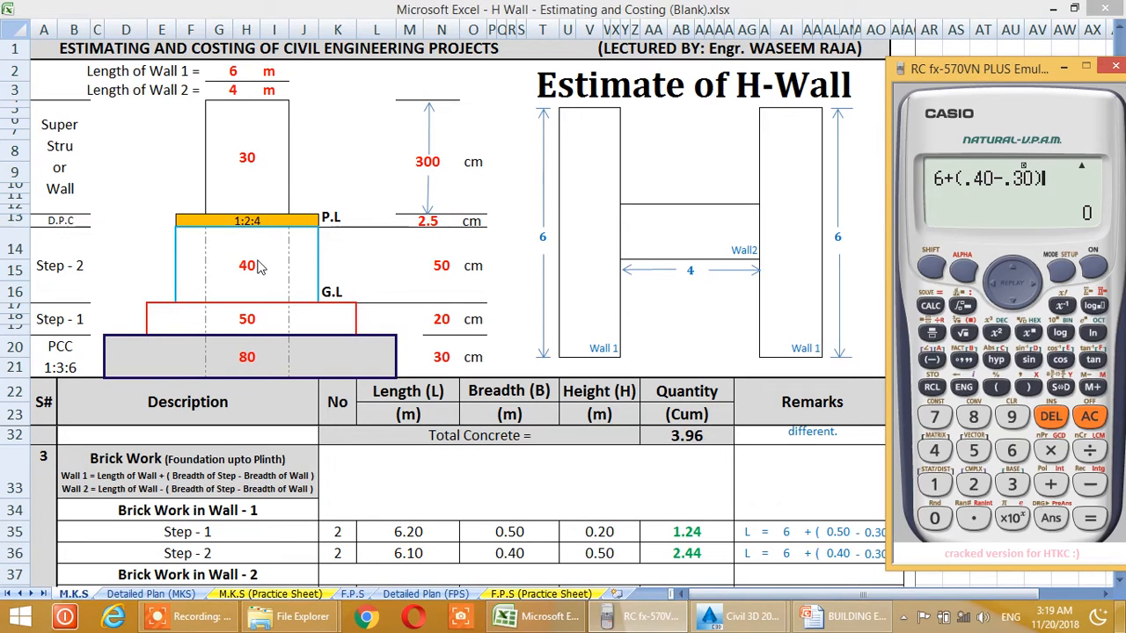
pyautogui.press('Return')
# - Bring up the Brick Work in Wall - 2 rows in Excel and calculate their Step-1 length as 4-(.50-.30) in the calculator
pyautogui.hotkey('alt', 'Tab')
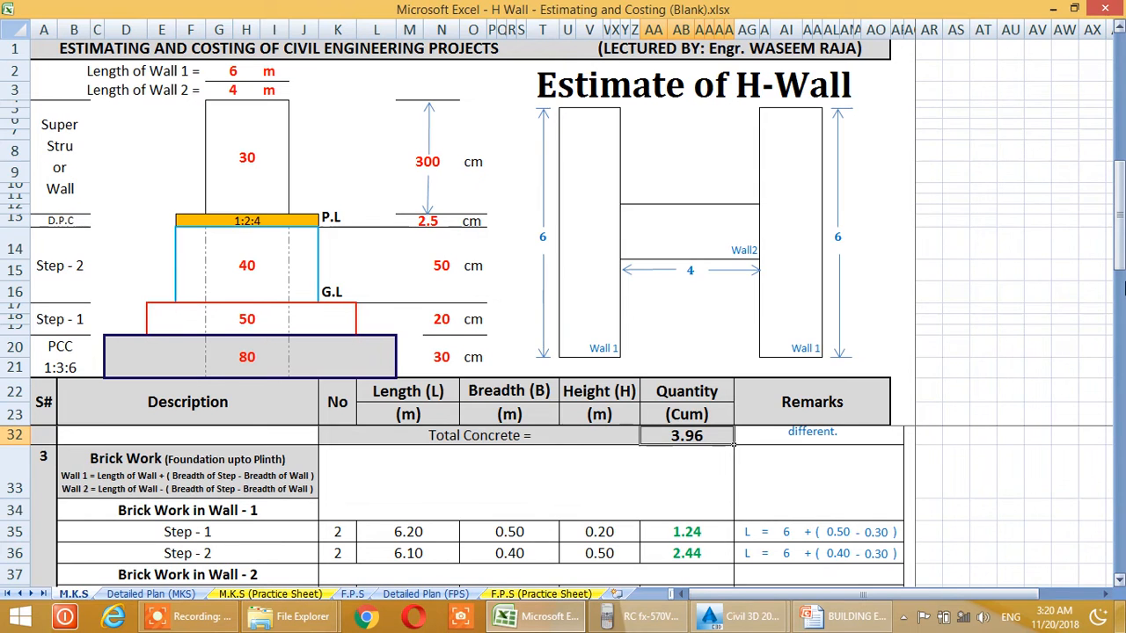
pyautogui.moveTo(1120, 205); pyautogui.dragTo(1121, 213)
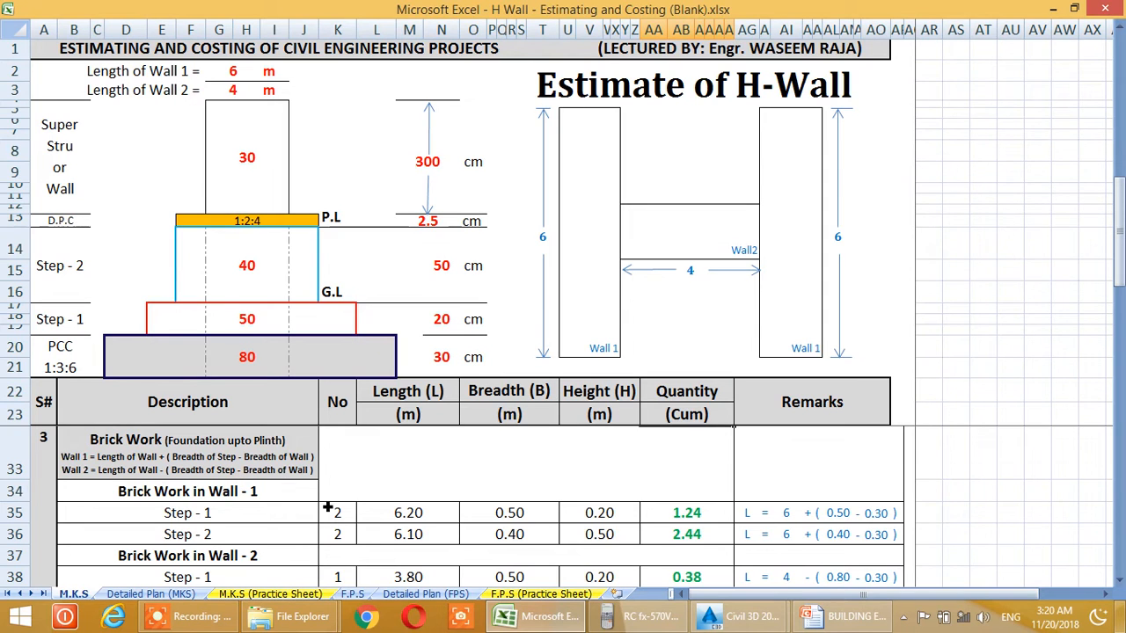
pyautogui.moveTo(1121, 225); pyautogui.dragTo(1121, 273)
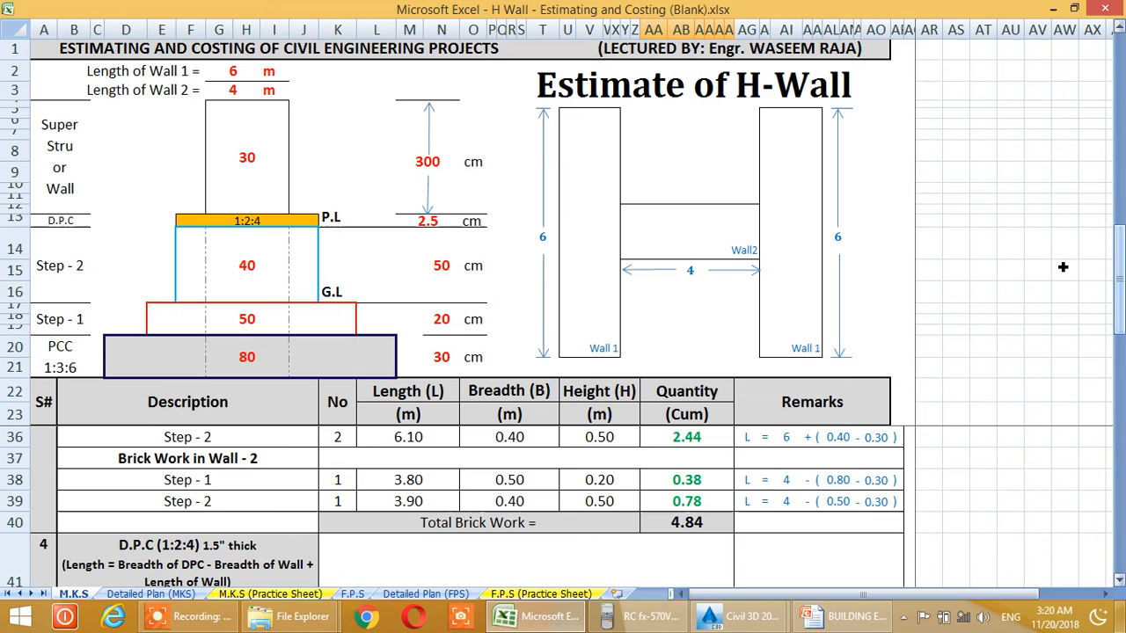
pyautogui.click(640, 623)
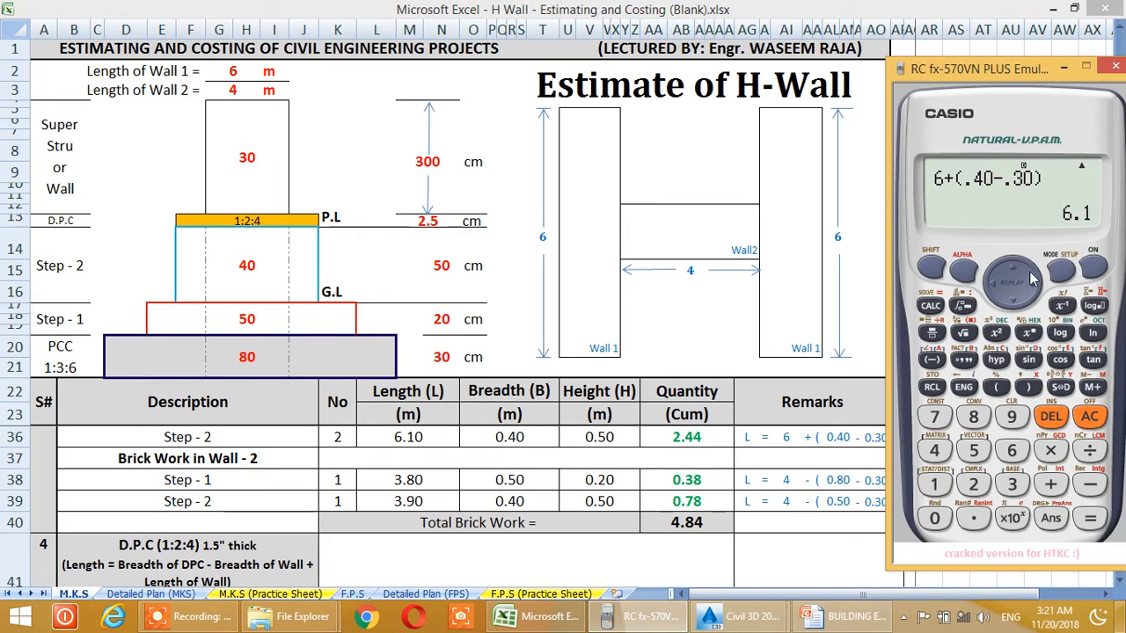
pyautogui.press('Escape')
pyautogui.write('4-')
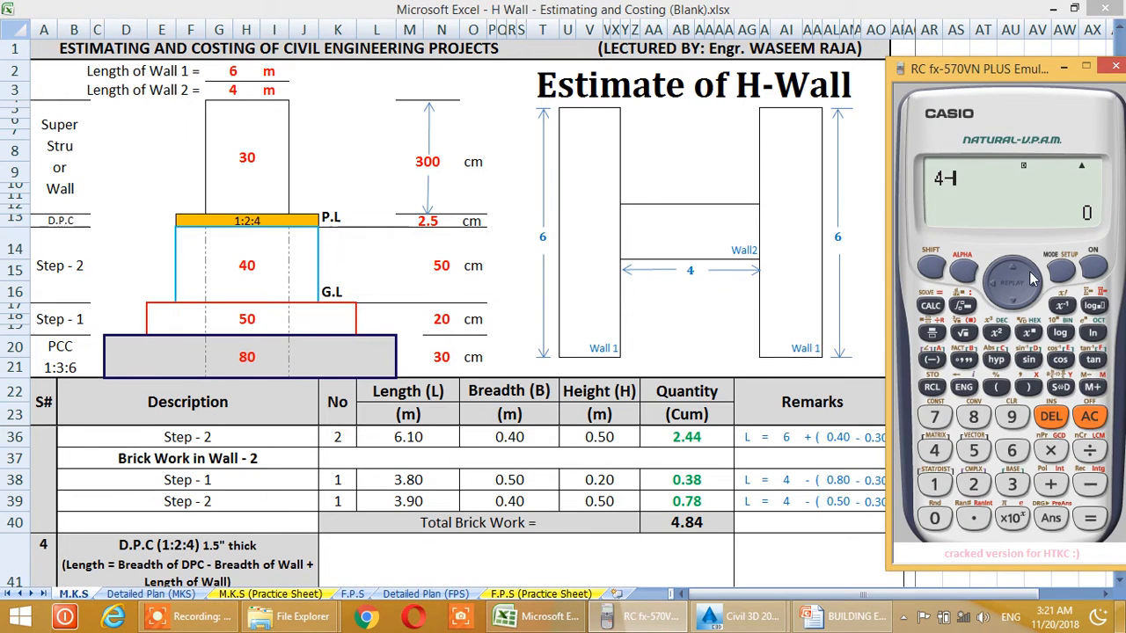
pyautogui.write('(')
pyautogui.write('.50-.30')
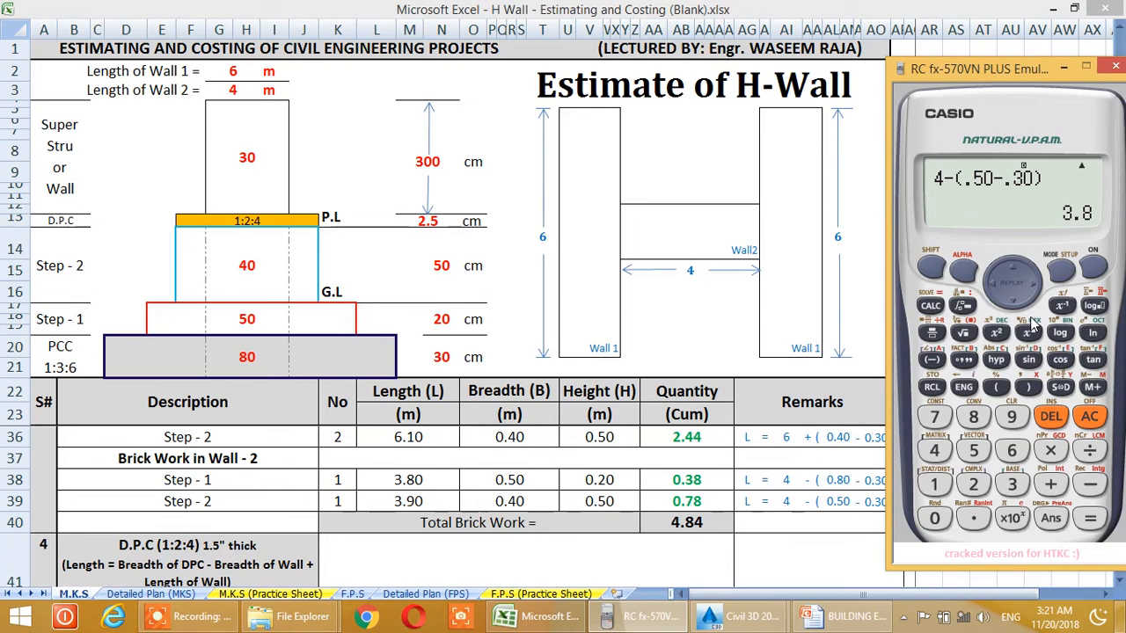
# - Clear the calculator and calculate the Step-2 brick work length of Wall 2 as 4-(.40-.30)
pyautogui.press('Escape')
pyautogui.write('4-(.40-.30)')
pyautogui.press('Return')
# - Return to the Excel estimate and examine the D.P.C (1:2:4) section and its length formula in the description
pyautogui.click(564, 497)
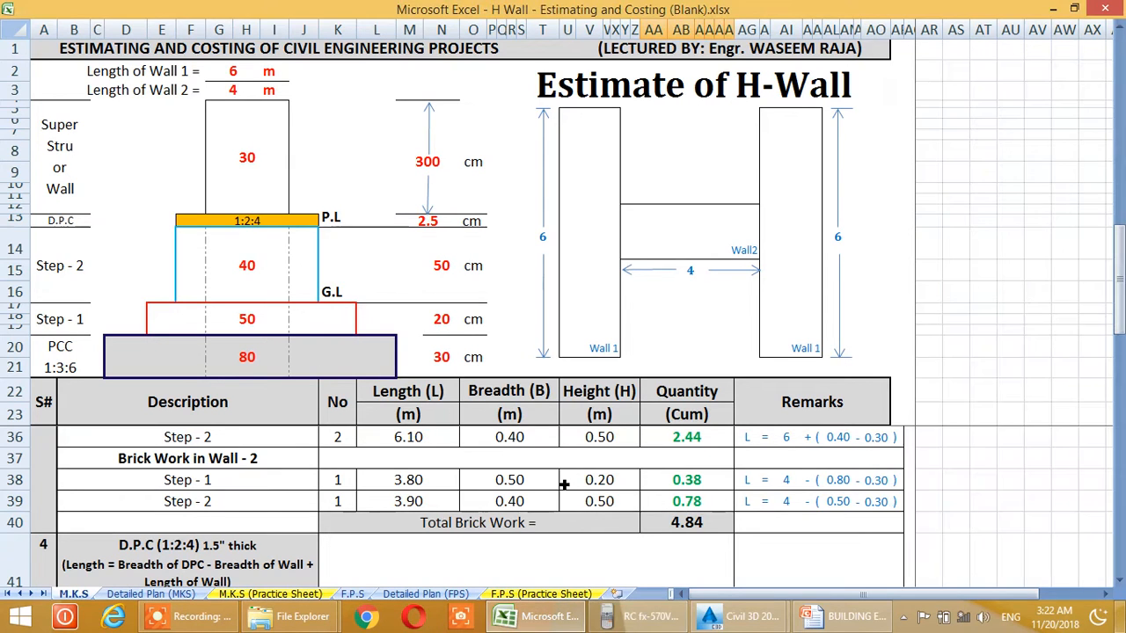
pyautogui.scroll(-1, 565, 479)
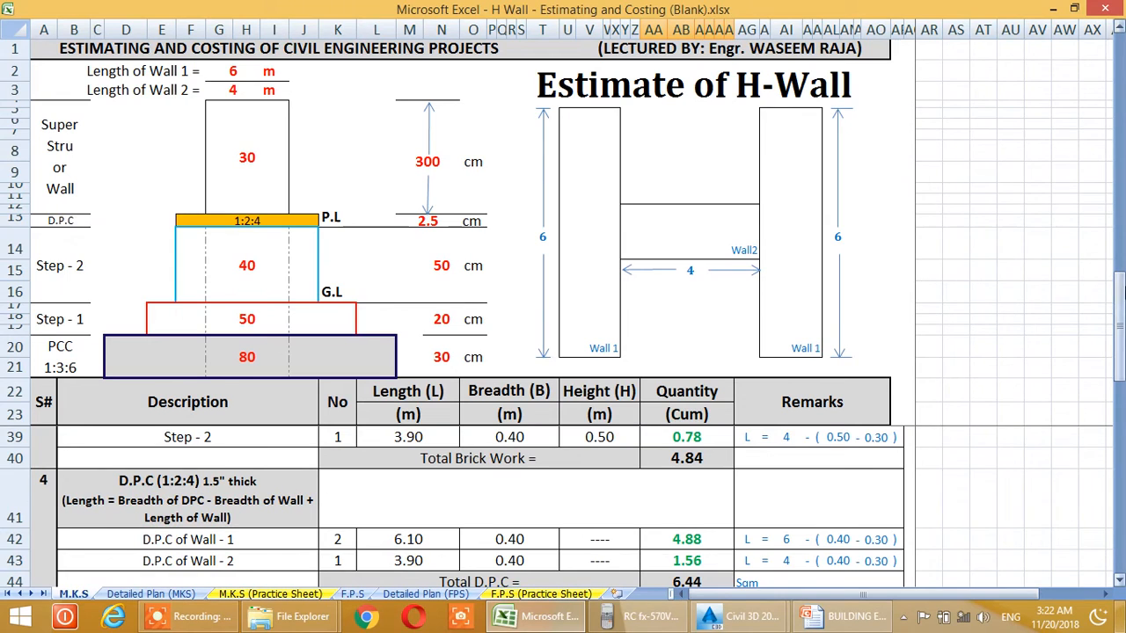
pyautogui.moveTo(1121, 283); pyautogui.dragTo(1120, 304)
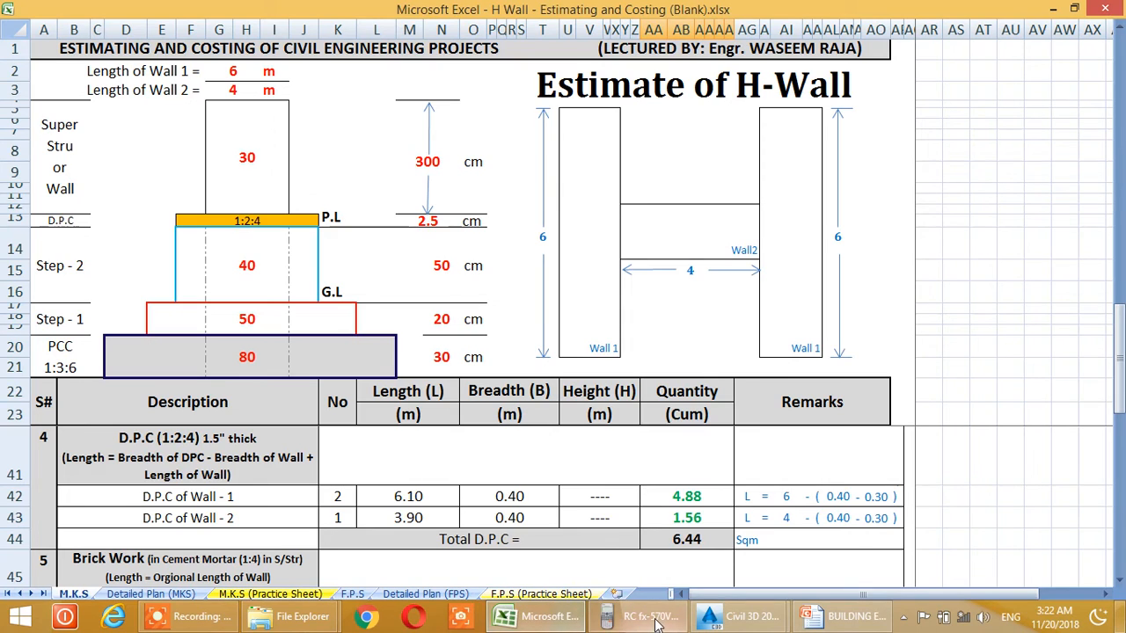
pyautogui.click(198, 472)
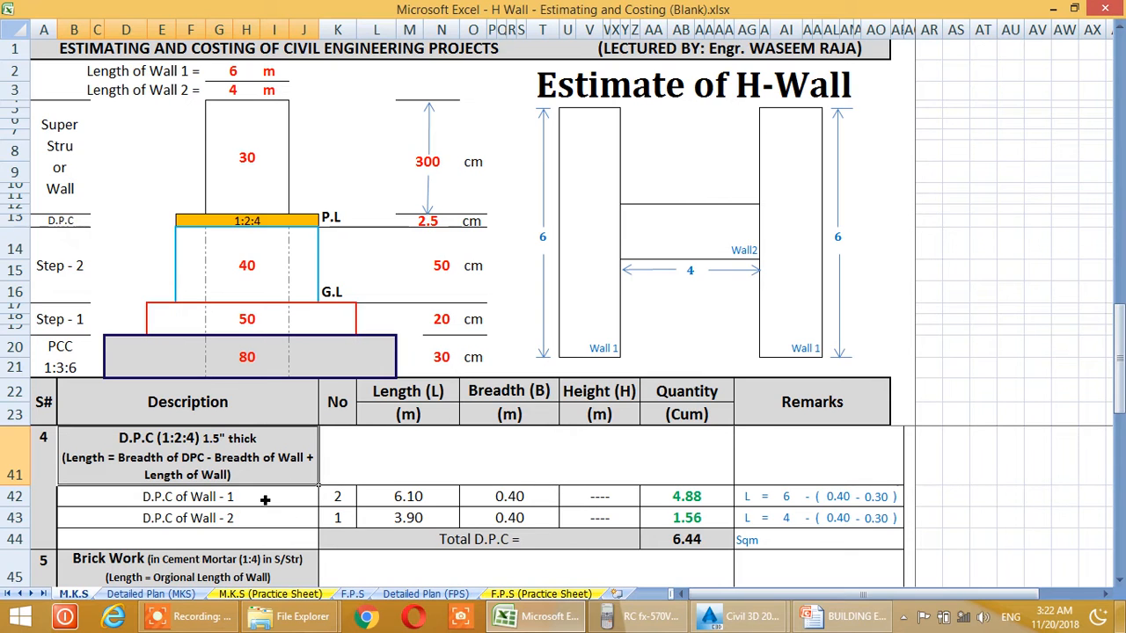
# - Calculate the D.P.C length of Wall 1 as 6+(.40-.30) in the Casio calculator
pyautogui.click(639, 622)
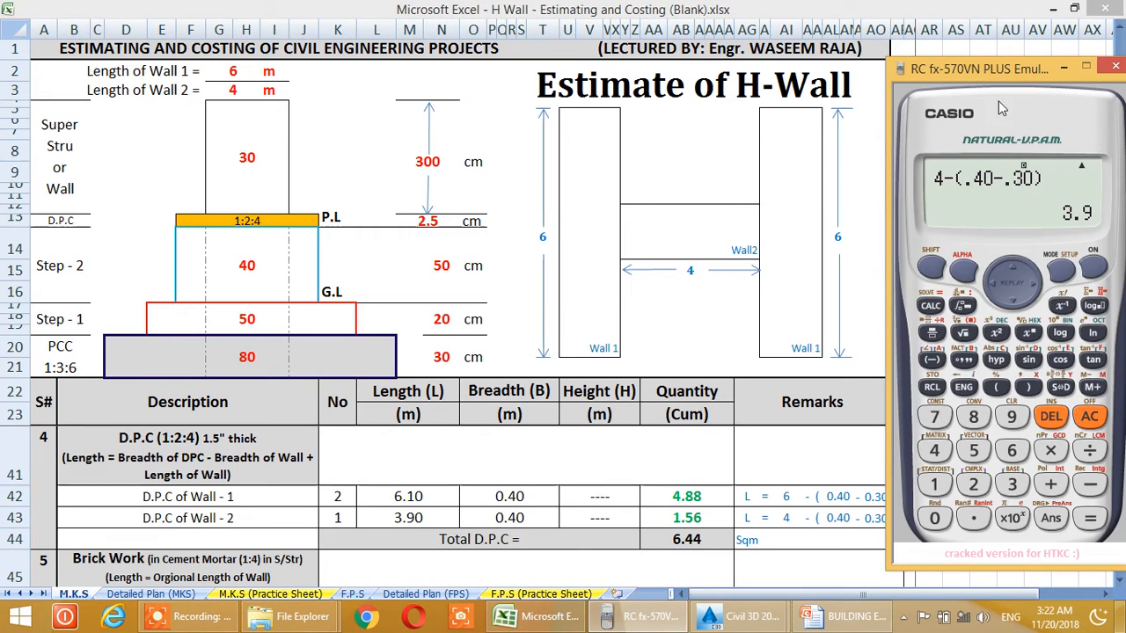
pyautogui.moveTo(1015, 70); pyautogui.dragTo(992, 88)
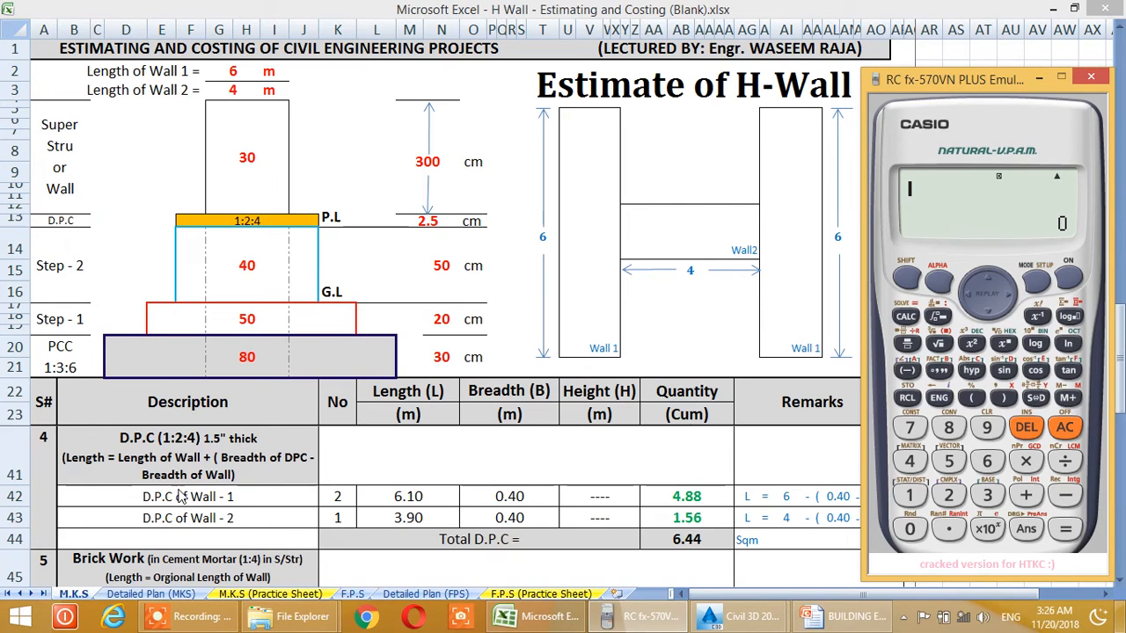
pyautogui.write('6+(')
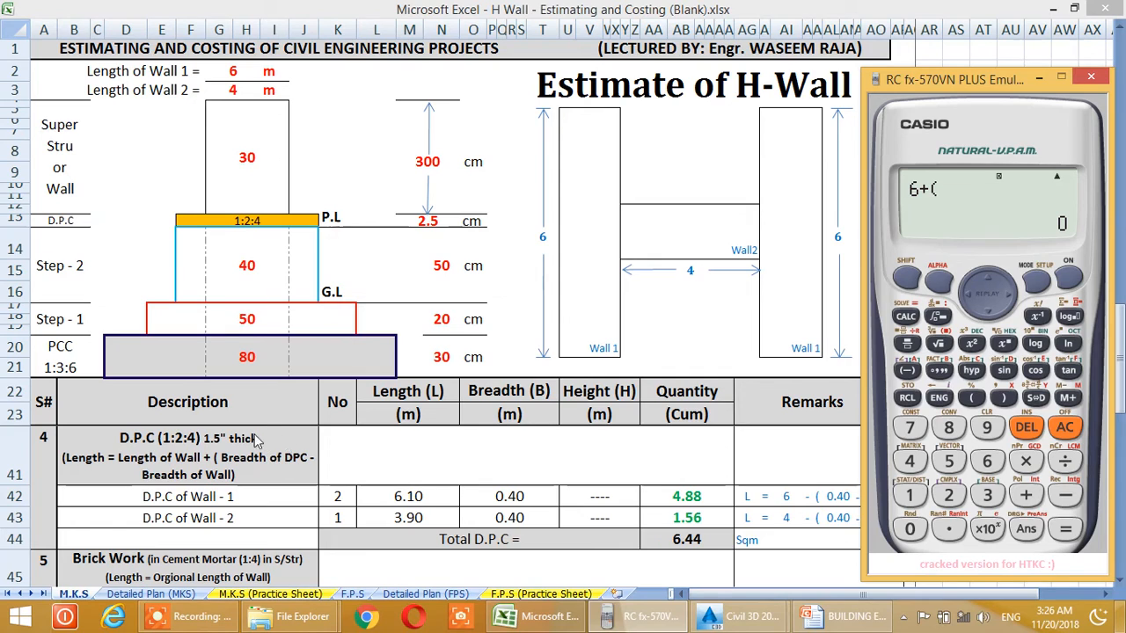
pyautogui.write('.40')
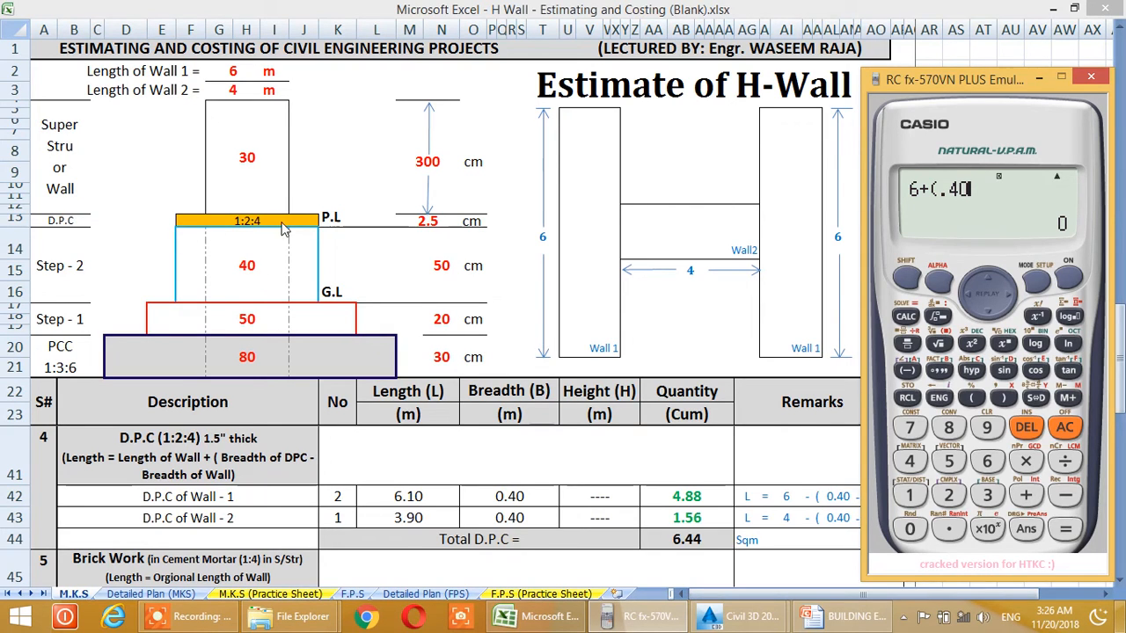
pyautogui.write('-.')
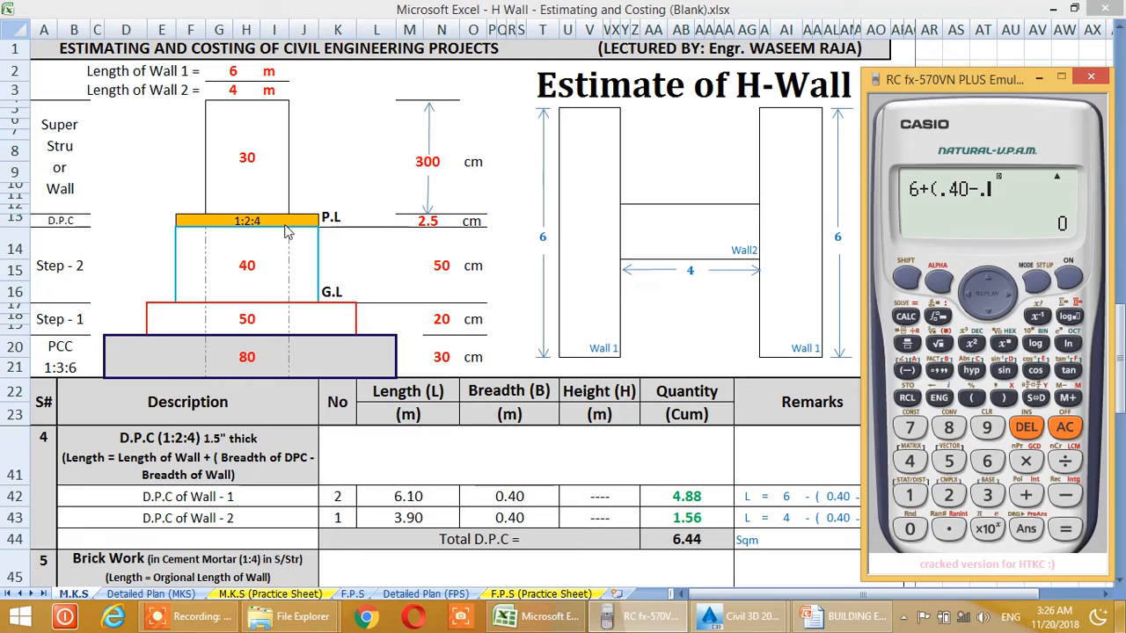
pyautogui.write('30)')
pyautogui.press('Return')
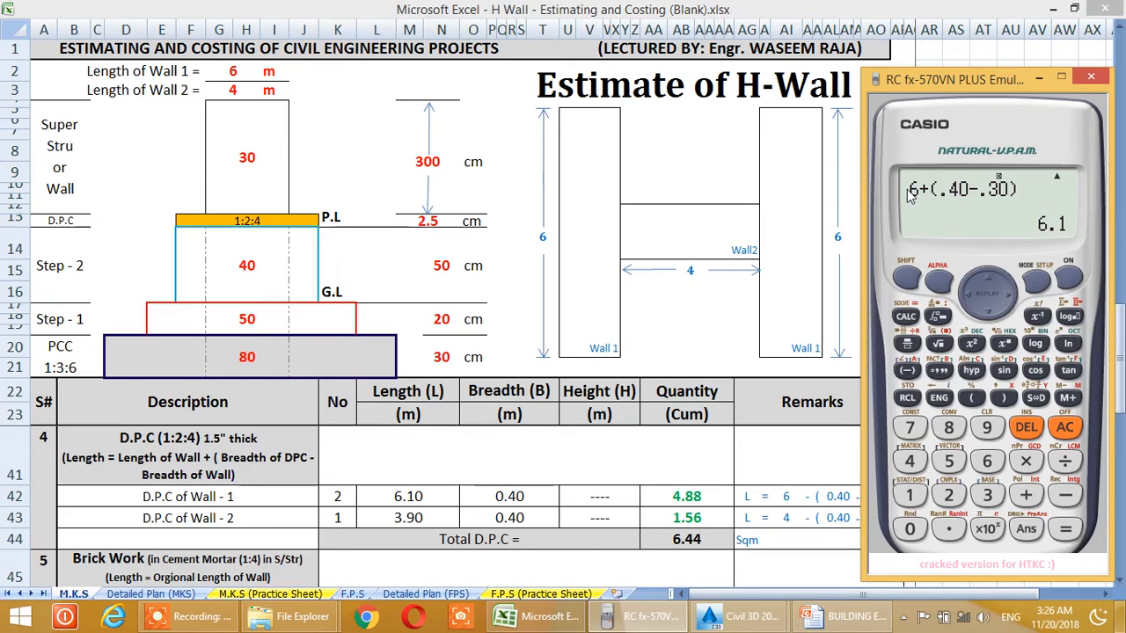
# - Clear the calculator and calculate the D.P.C length of Wall 2 as 4-(.40-.30)
pyautogui.press('Escape')
pyautogui.write('4')
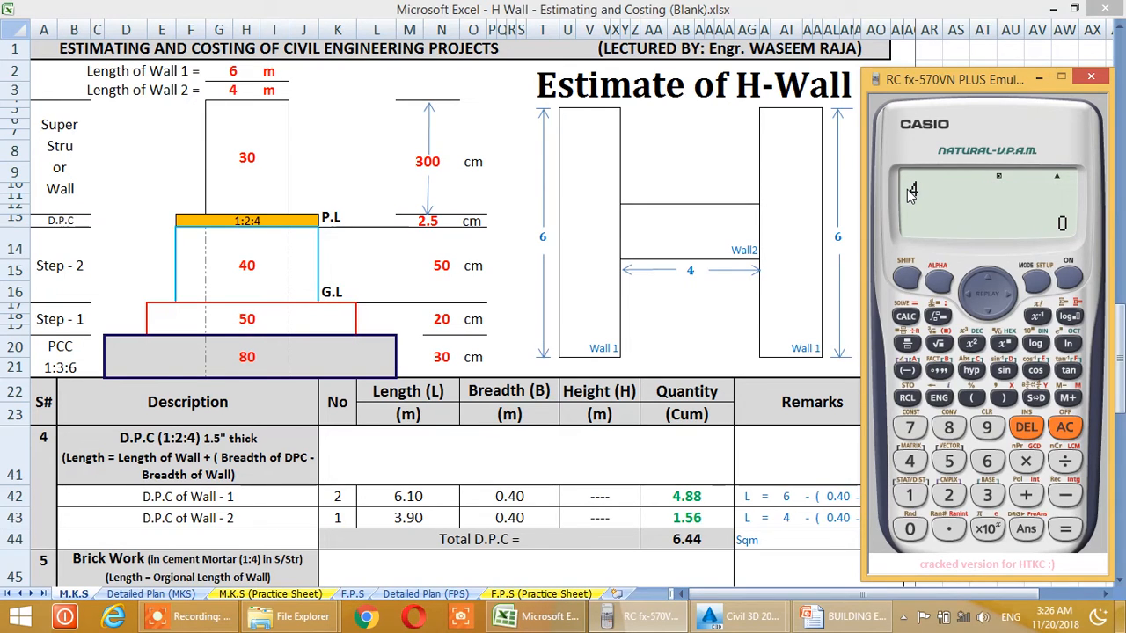
pyautogui.write('-(.60')
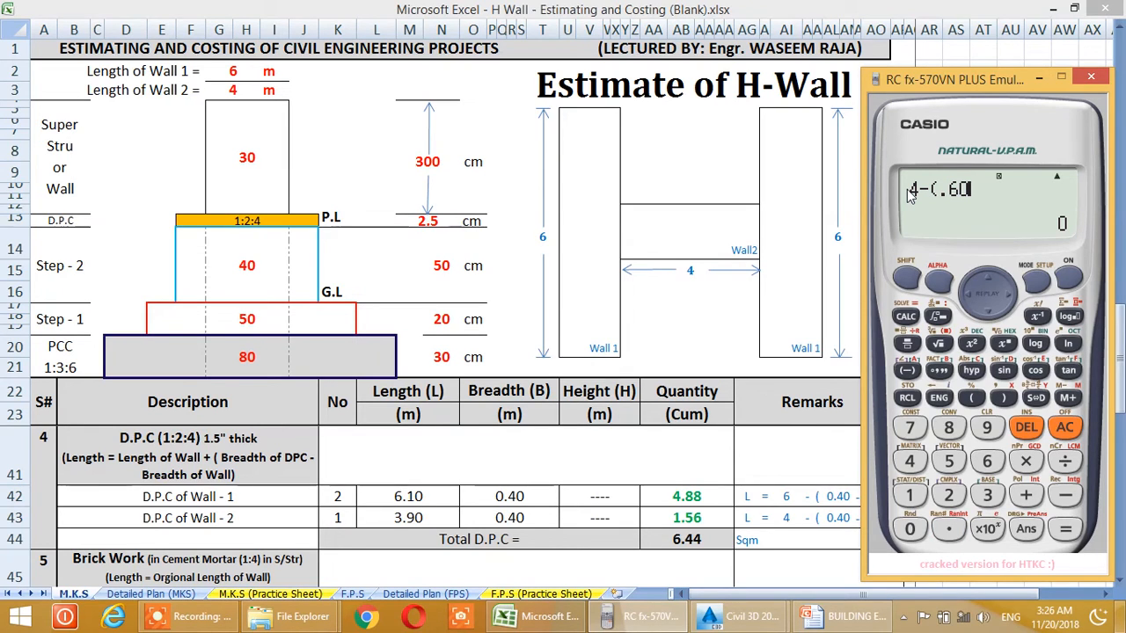
pyautogui.press('BackSpace')
pyautogui.press('BackSpace')
pyautogui.write('40-.30)')
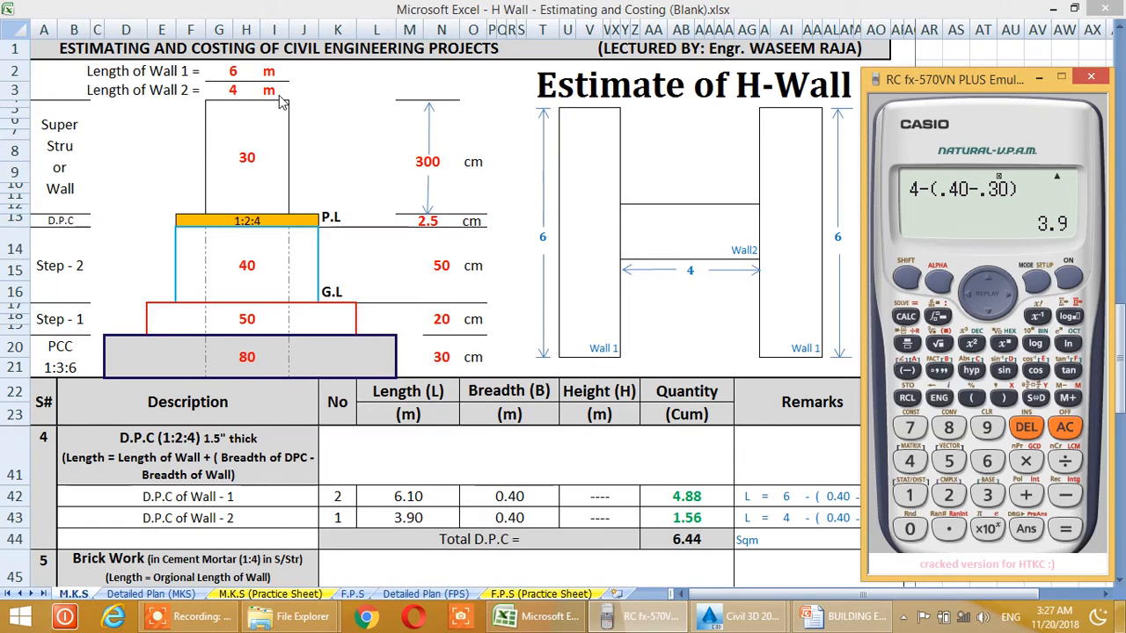
# - Back in Excel, review the superstructure Brick Work rows and the Cement Plaster rows below them
pyautogui.click(531, 314)
pyautogui.scroll(-1, 440, 340)
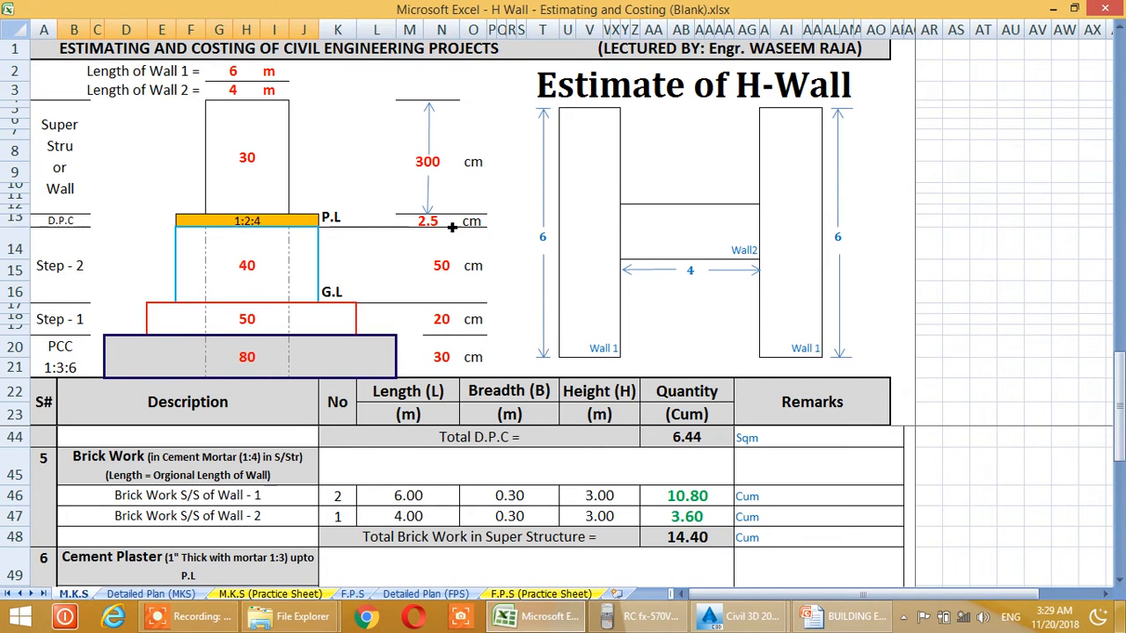
pyautogui.scroll(-1, 514, 202)
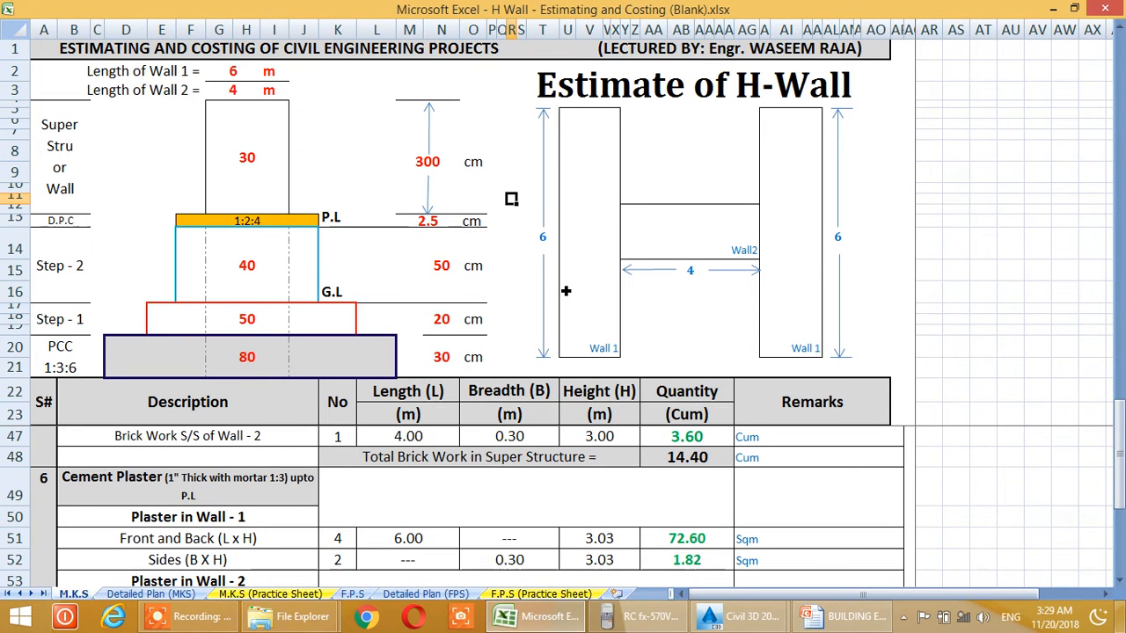
# - Switch to the H Wall drawing in Civil 3D to view the wall model and return to the Excel estimate
pyautogui.click(756, 620)
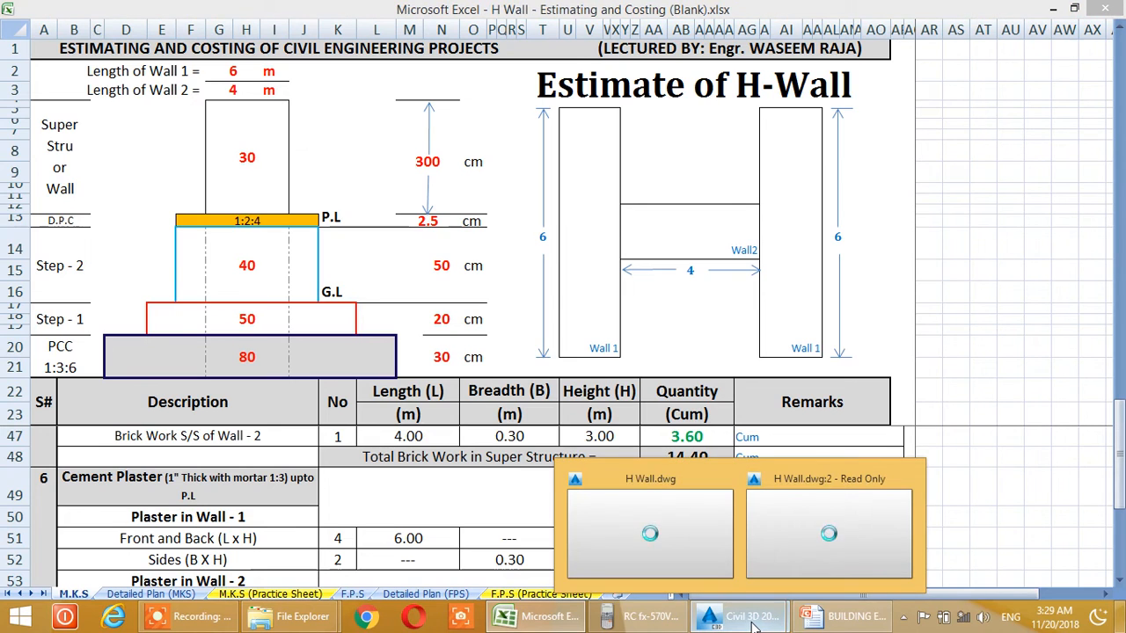
pyautogui.click(691, 522)
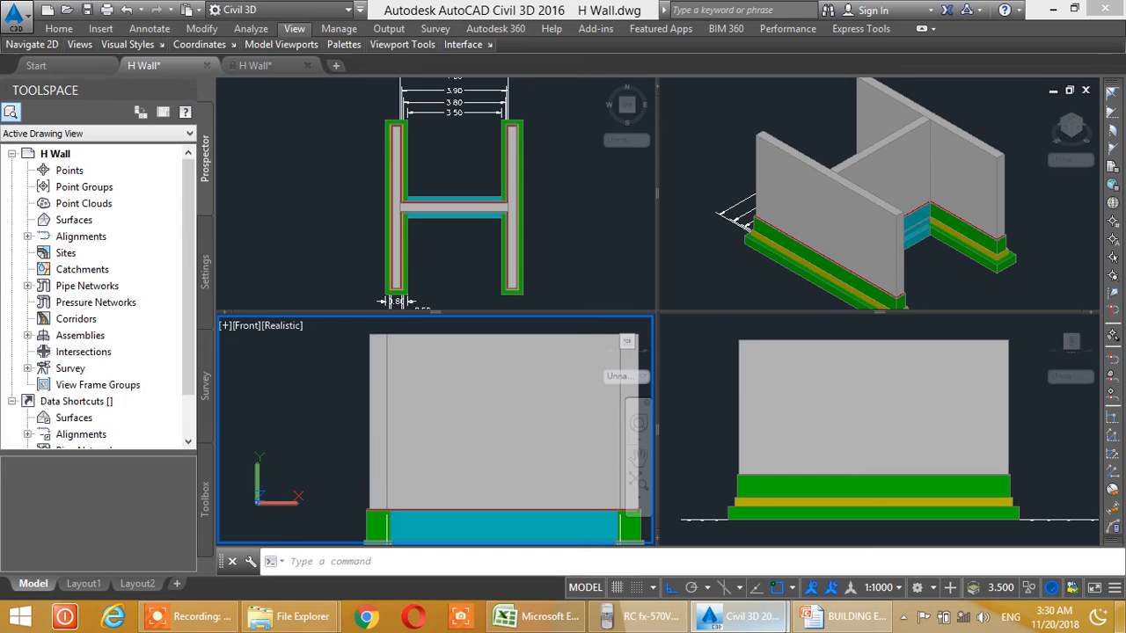
pyautogui.click(538, 615)
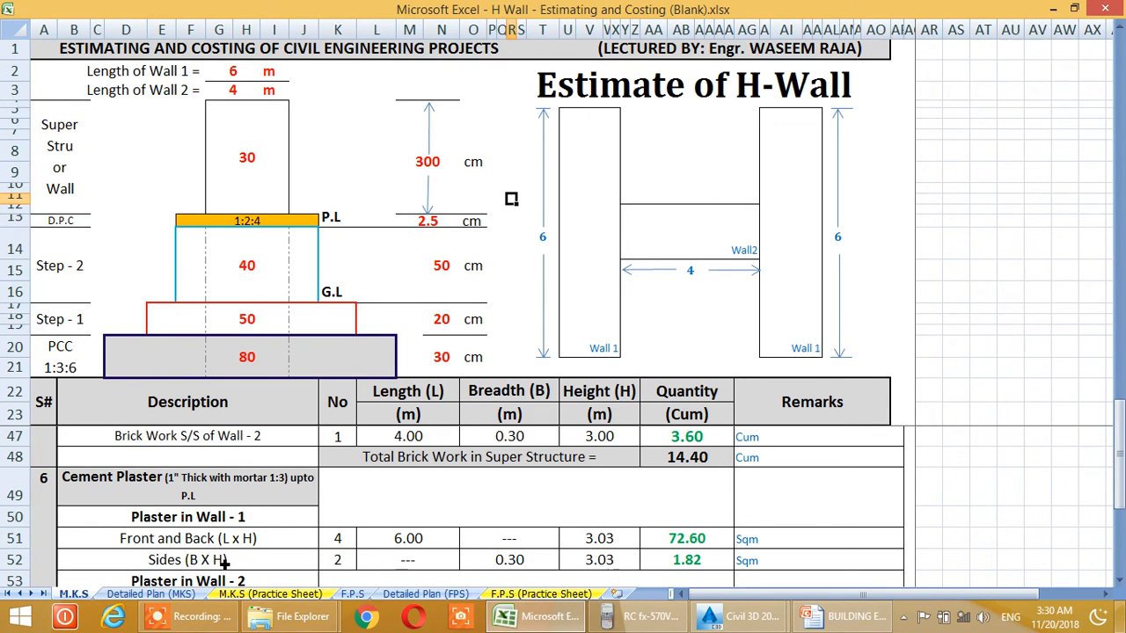
# - Reopen the H Wall drawing in Civil 3D, examine the Wall 1 faces in the front view, and clear any selection
pyautogui.moveTo(741, 618)
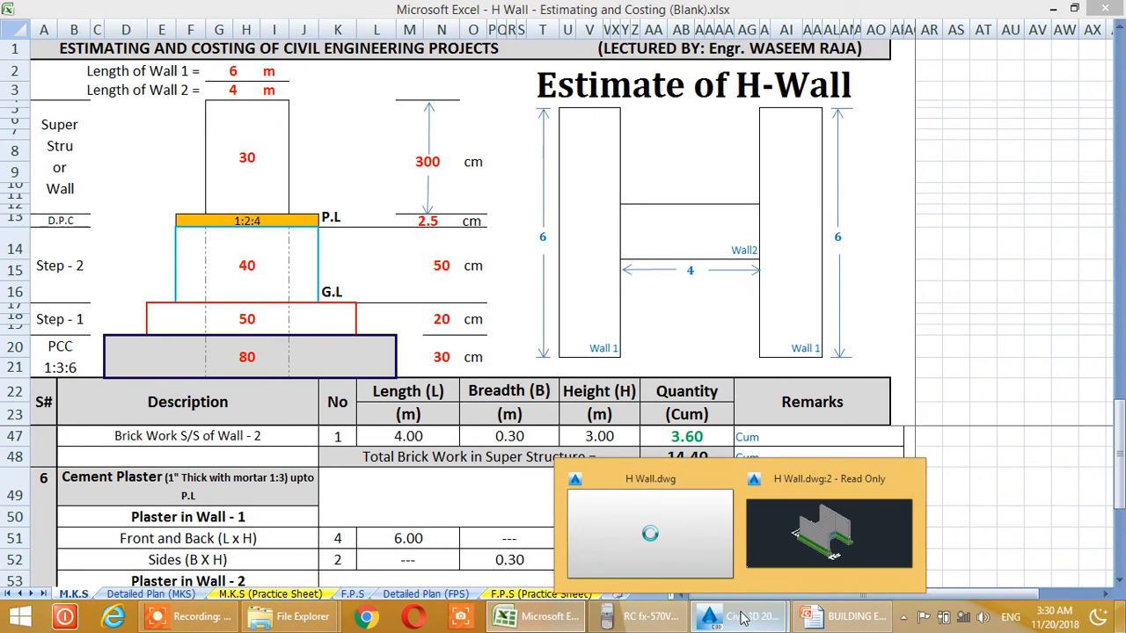
pyautogui.click(670, 533)
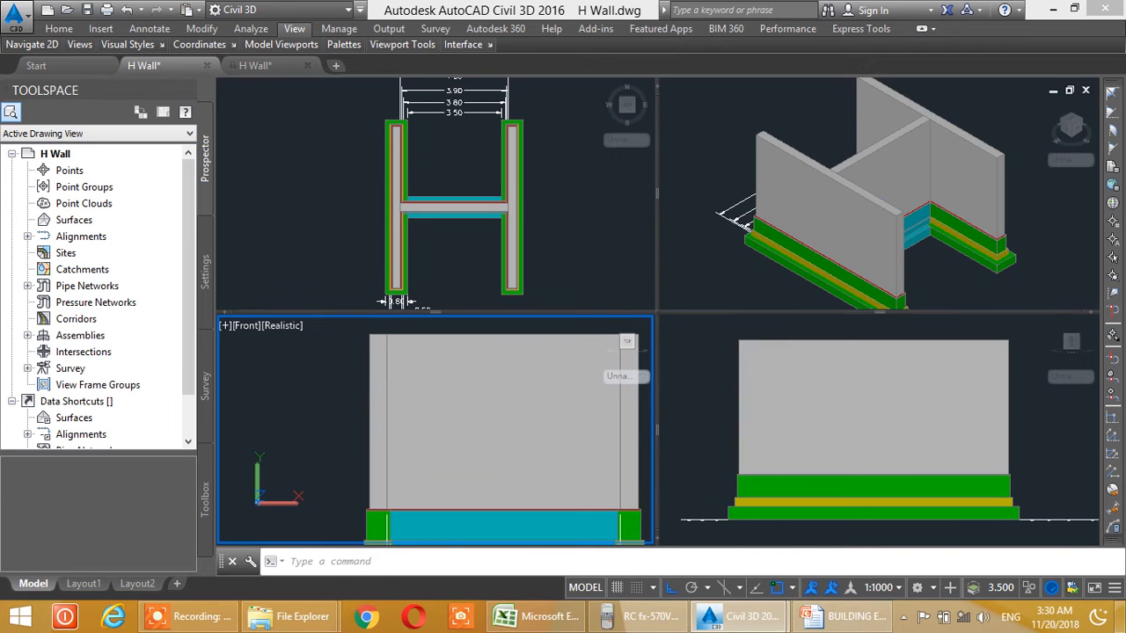
pyautogui.scroll(-2, 329, 377)
pyautogui.moveTo(342, 386); pyautogui.dragTo(354, 415)
pyautogui.scroll(1, 353, 415)
pyautogui.scroll(-1, 356, 411)
pyautogui.scroll(1, 363, 408)
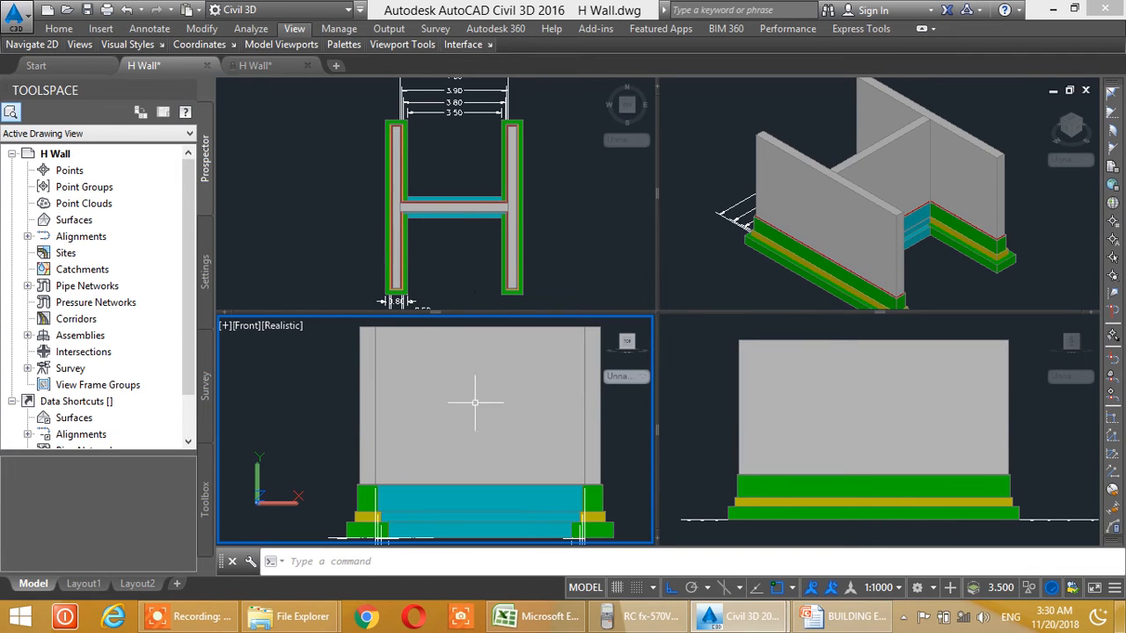
pyautogui.click(369, 409)
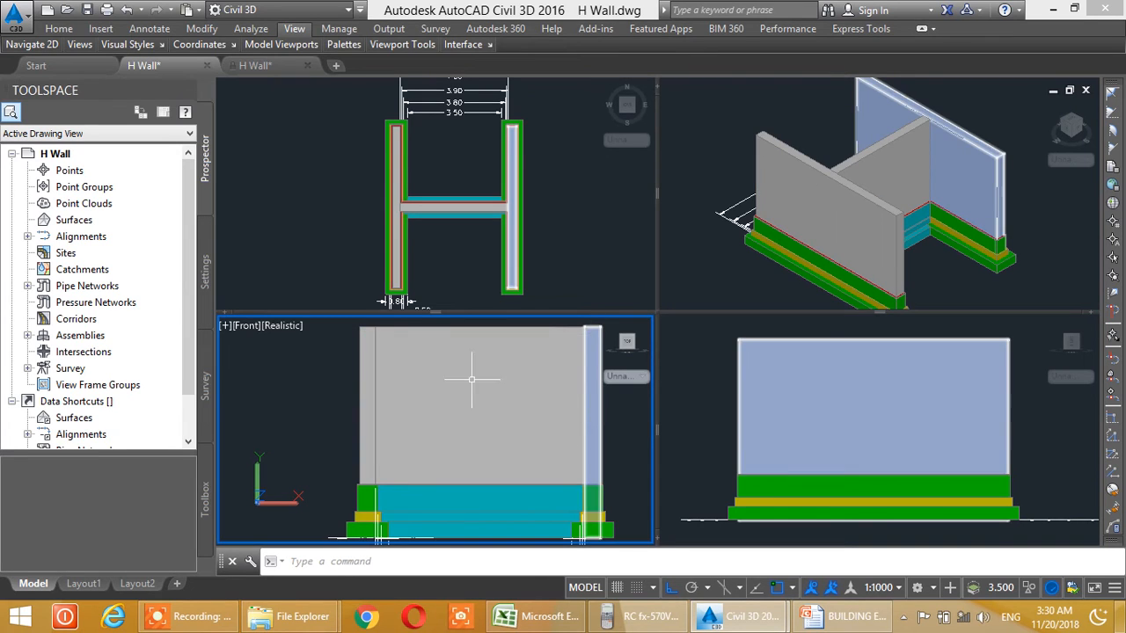
pyautogui.press('Escape')
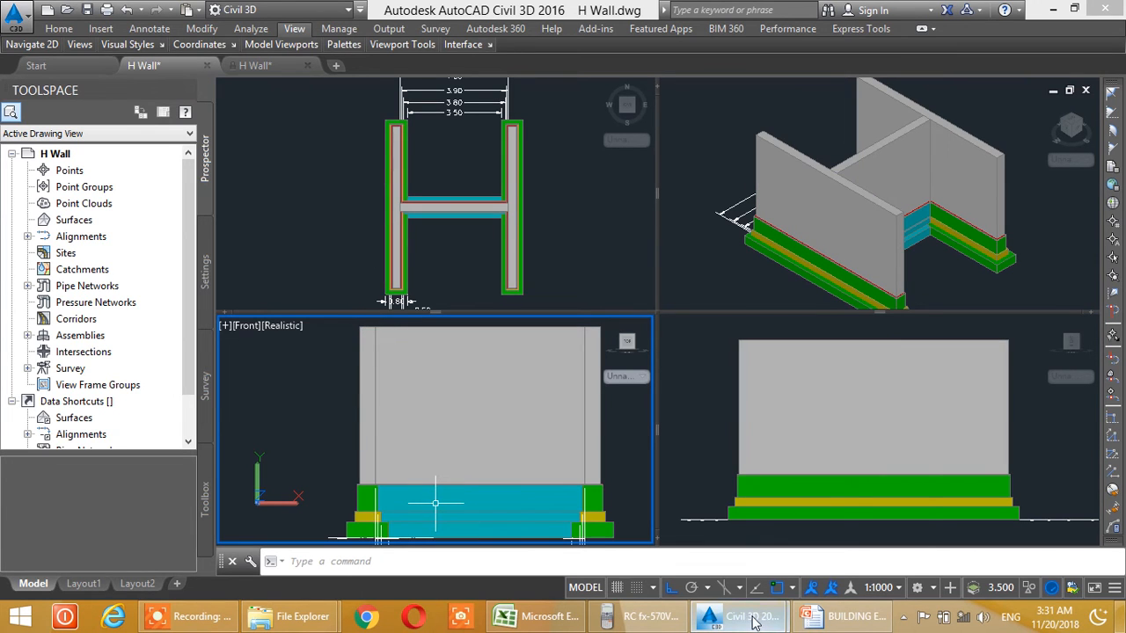
# - Consult the PowerPoint cross-section slide and, back in Excel, review the length, breadth and height of Wall 1's front and back plaster
pyautogui.click(811, 619)
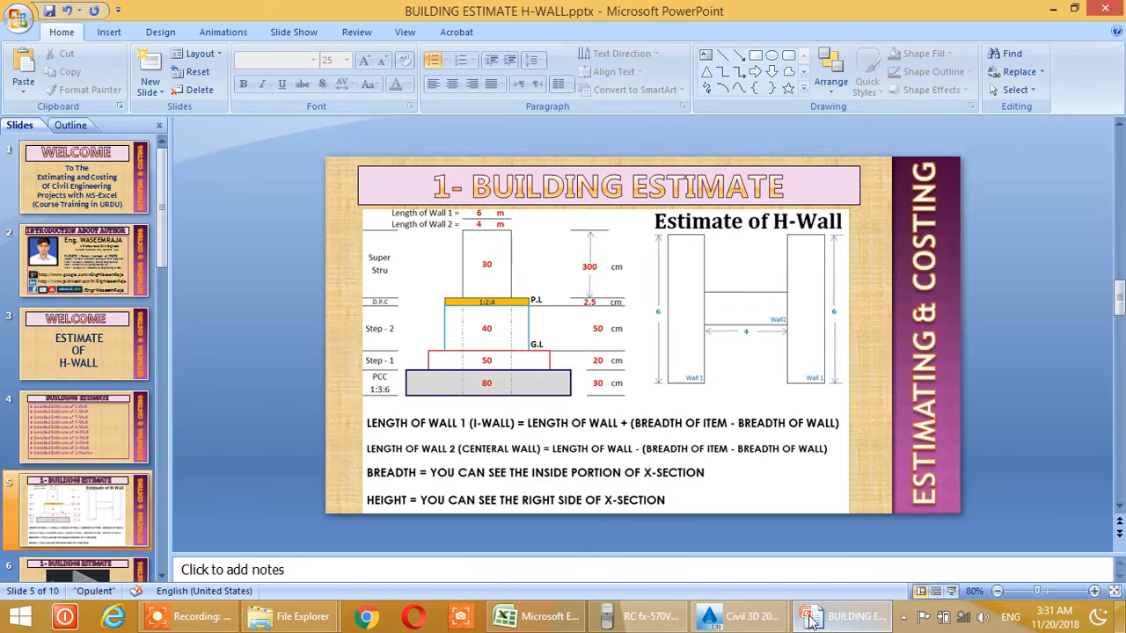
pyautogui.click(536, 616)
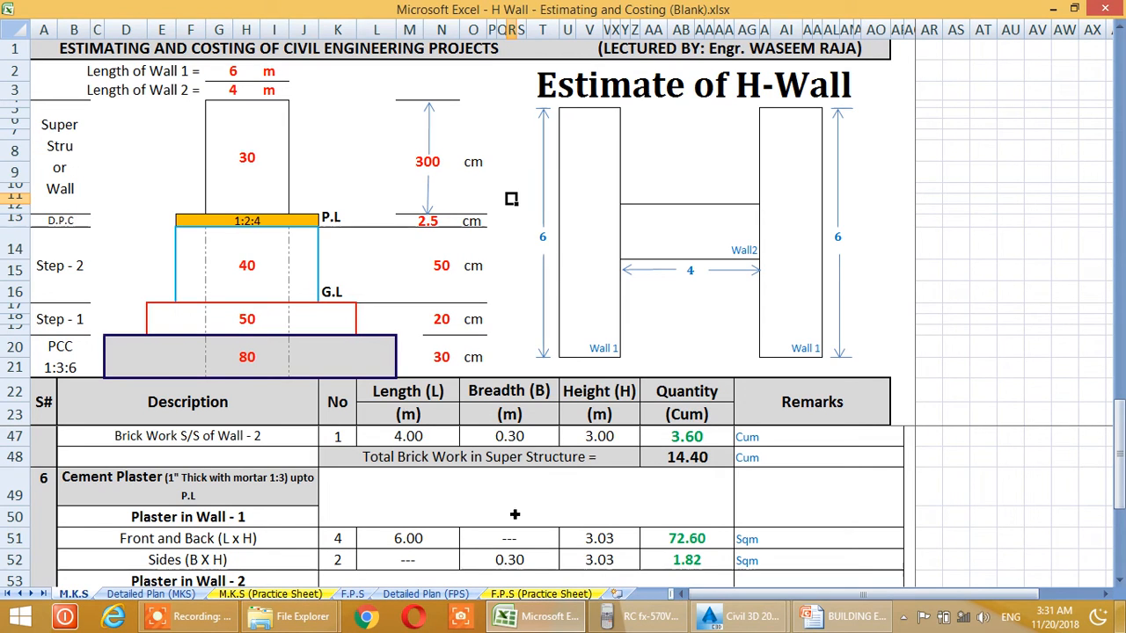
pyautogui.click(412, 540)
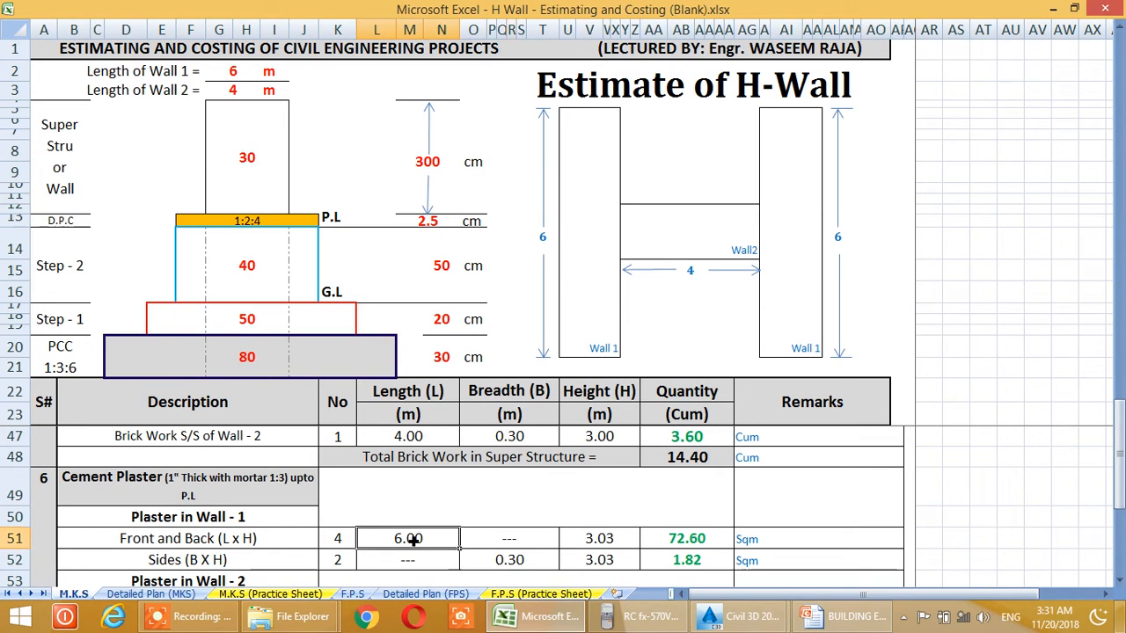
pyautogui.click(543, 542)
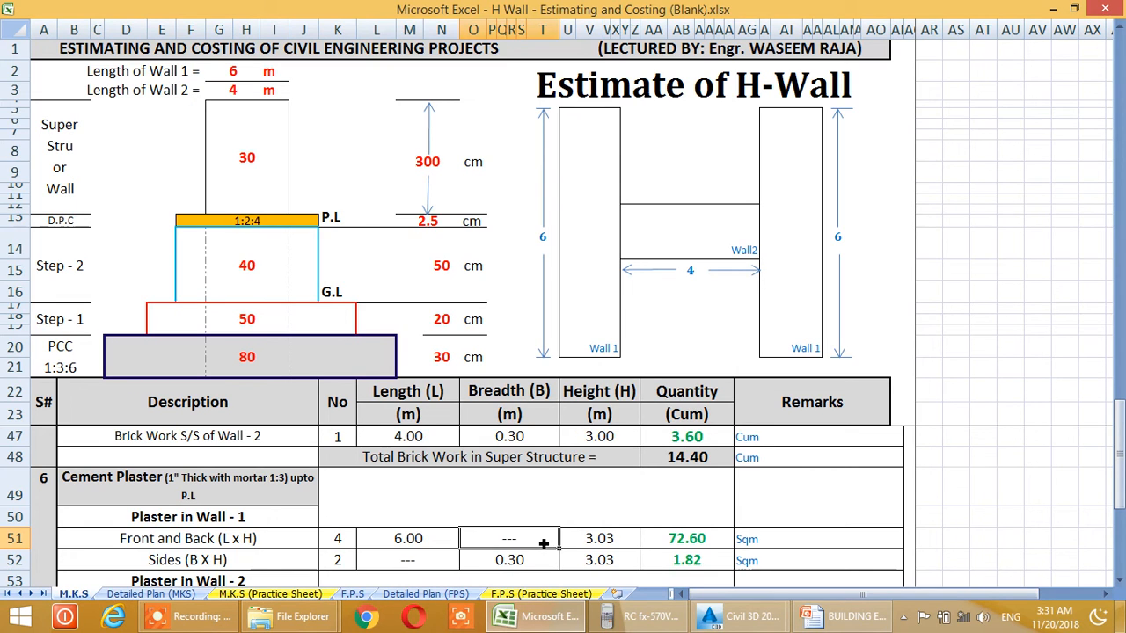
pyautogui.click(605, 543)
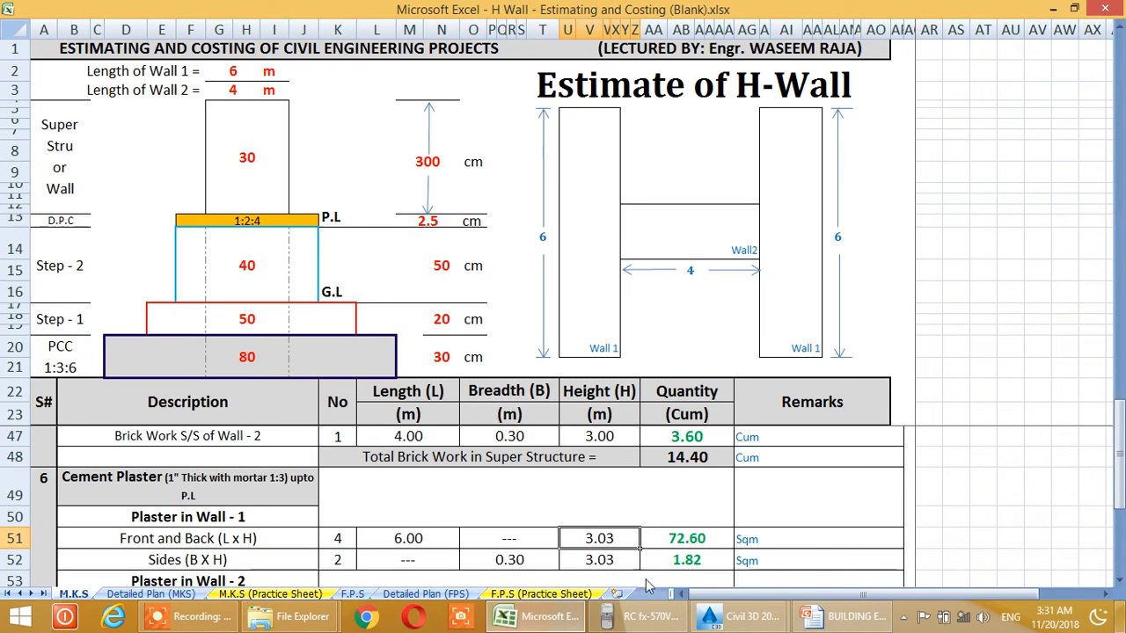
# - Calculate the plaster height in metres in the Casio calculator as 300+2.5 divided by 100, and clear the display
pyautogui.click(642, 616)
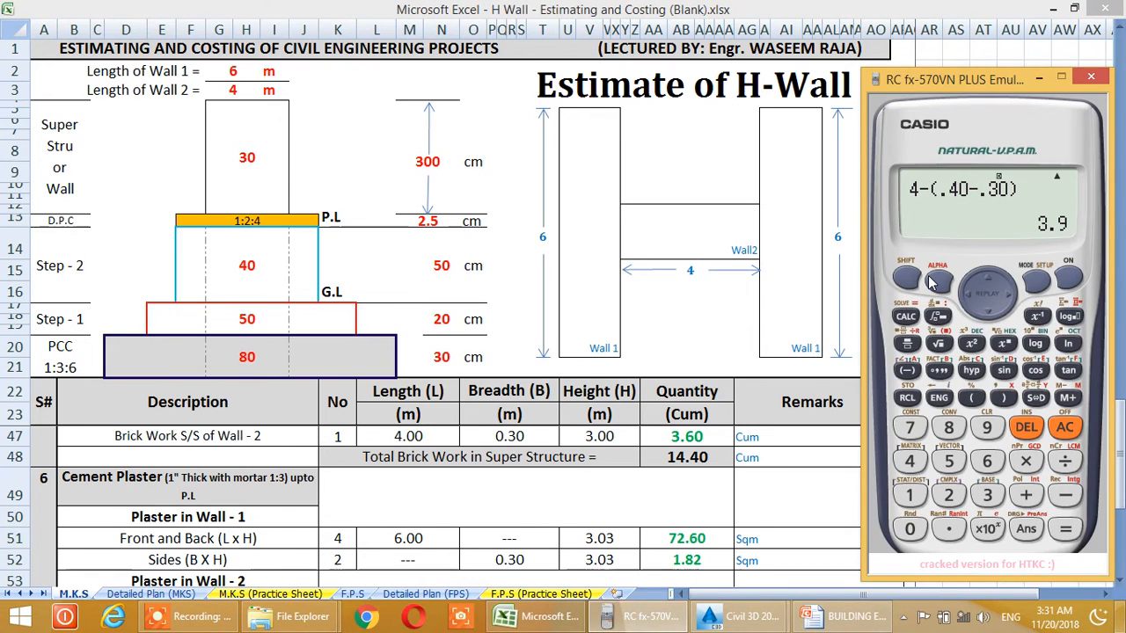
pyautogui.press('Escape')
pyautogui.write('300')
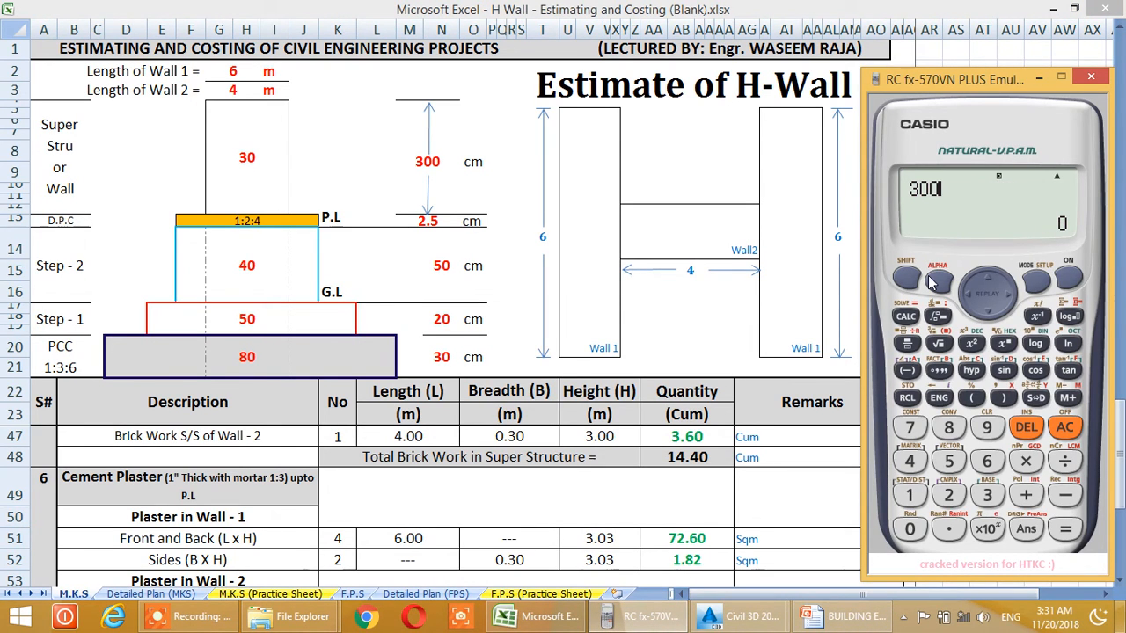
pyautogui.write('+2.5')
pyautogui.press('Return')
pyautogui.write('/10')
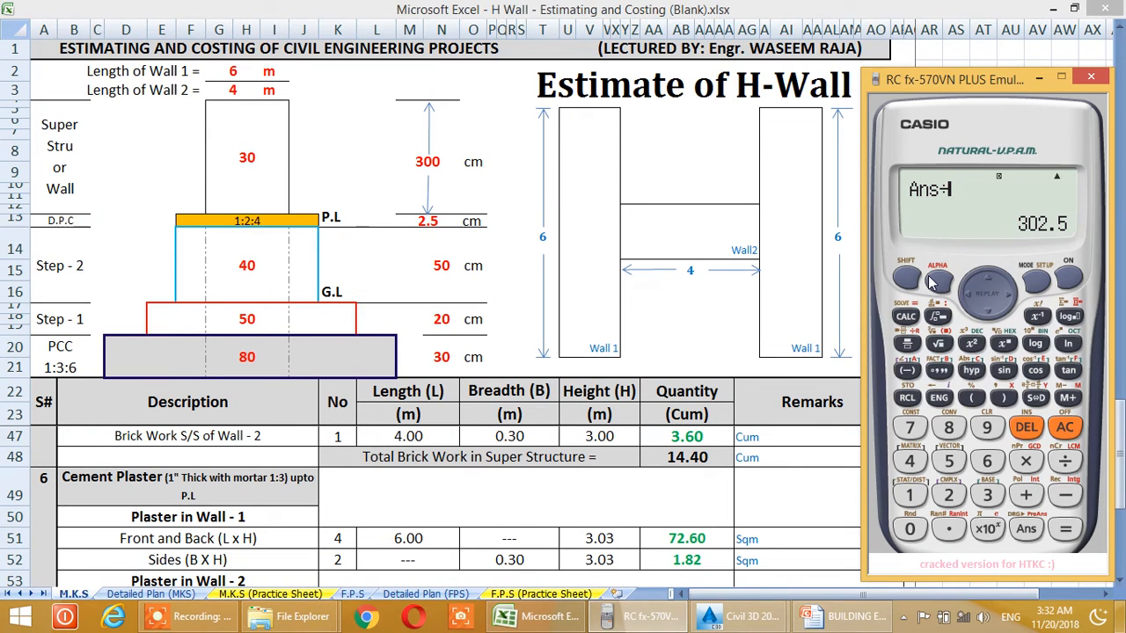
pyautogui.write('0')
pyautogui.press('Return')
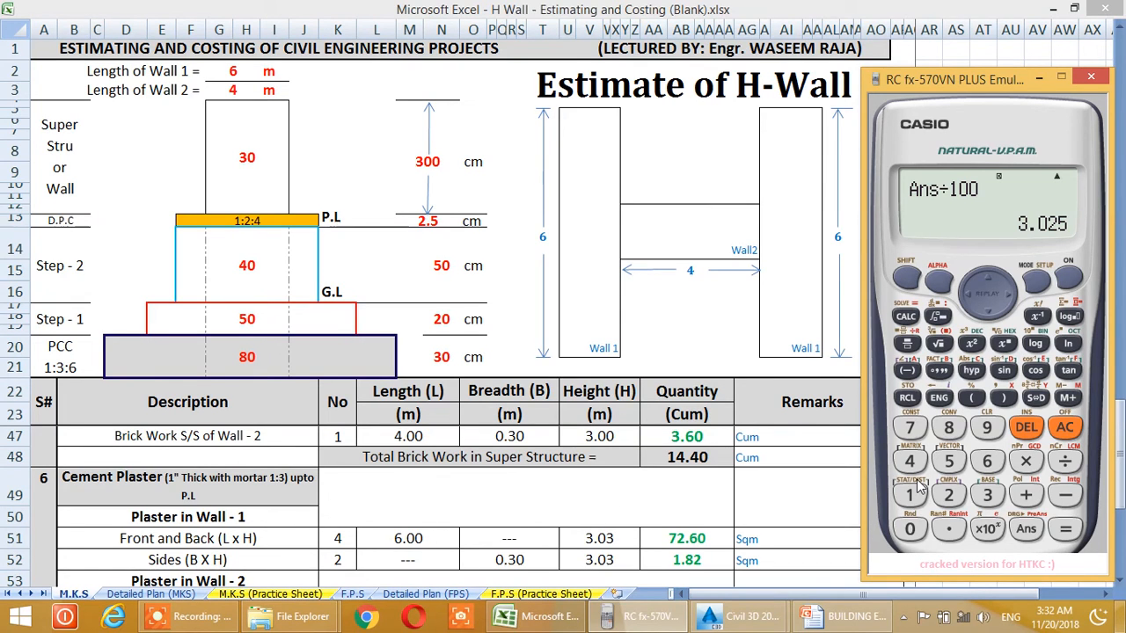
pyautogui.press('Escape')
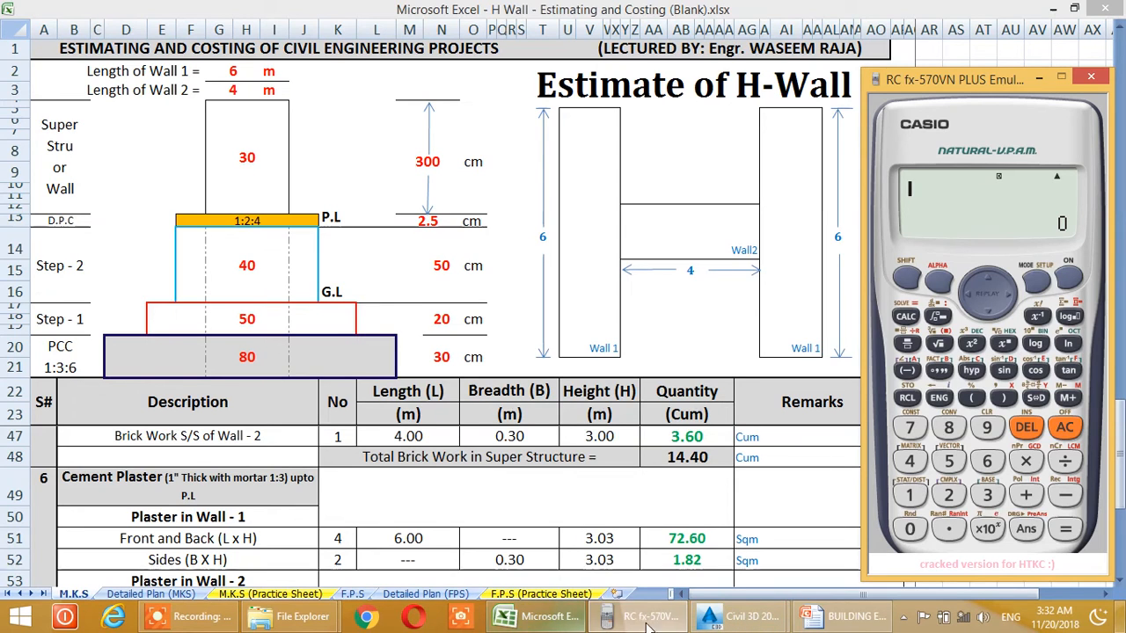
# - Back in Excel, review the description and number of the Front and Back (L x H) plaster row for Wall 1
pyautogui.click(792, 522)
pyautogui.click(299, 547)
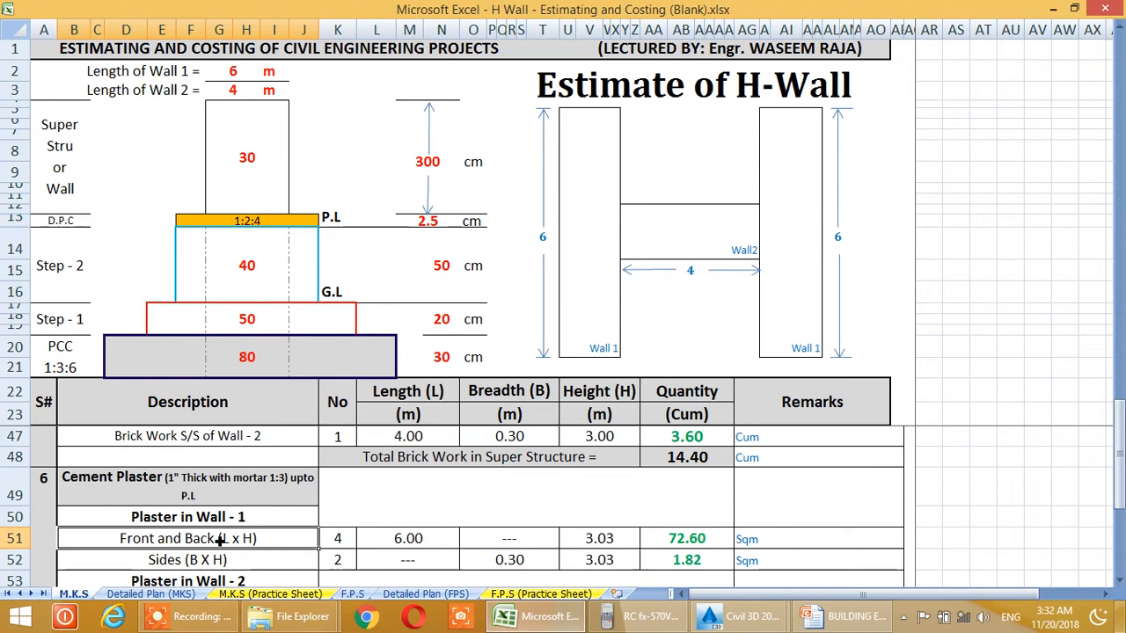
pyautogui.click(337, 544)
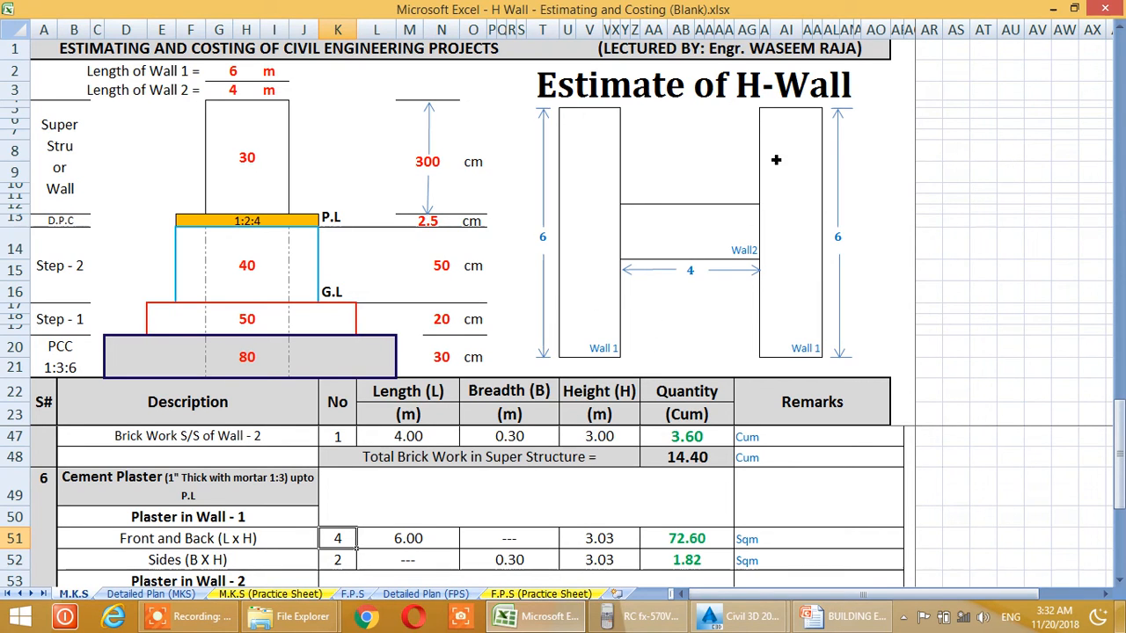
# - Set the number of Wall 1 plaster Sides (B X H) to 4 and check that row's breadth and height
pyautogui.click(339, 561)
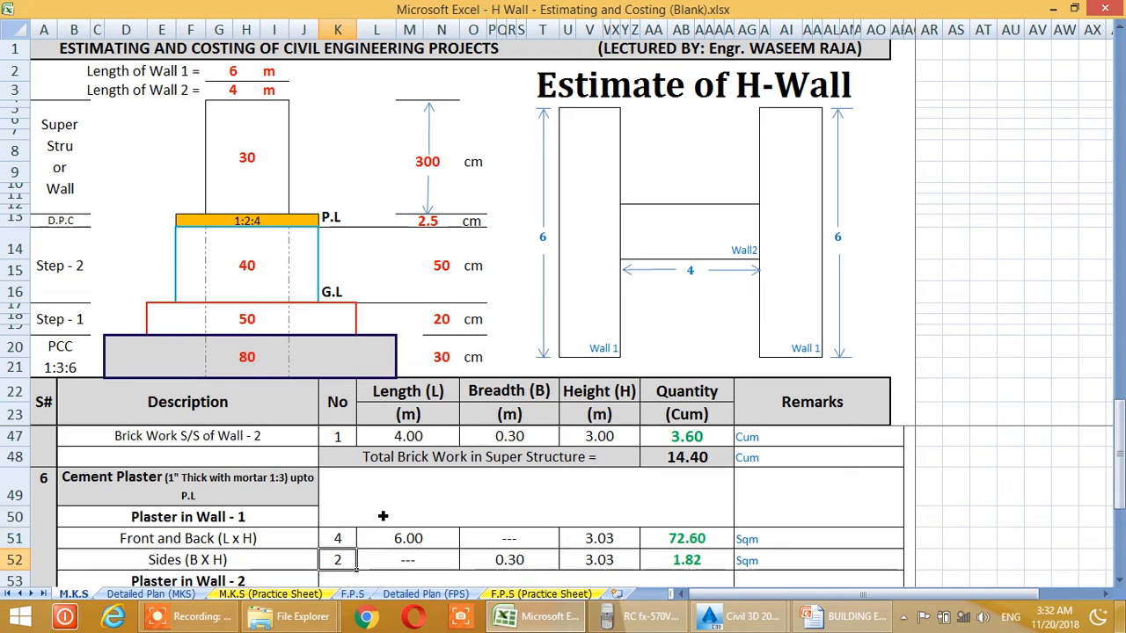
pyautogui.write('4')
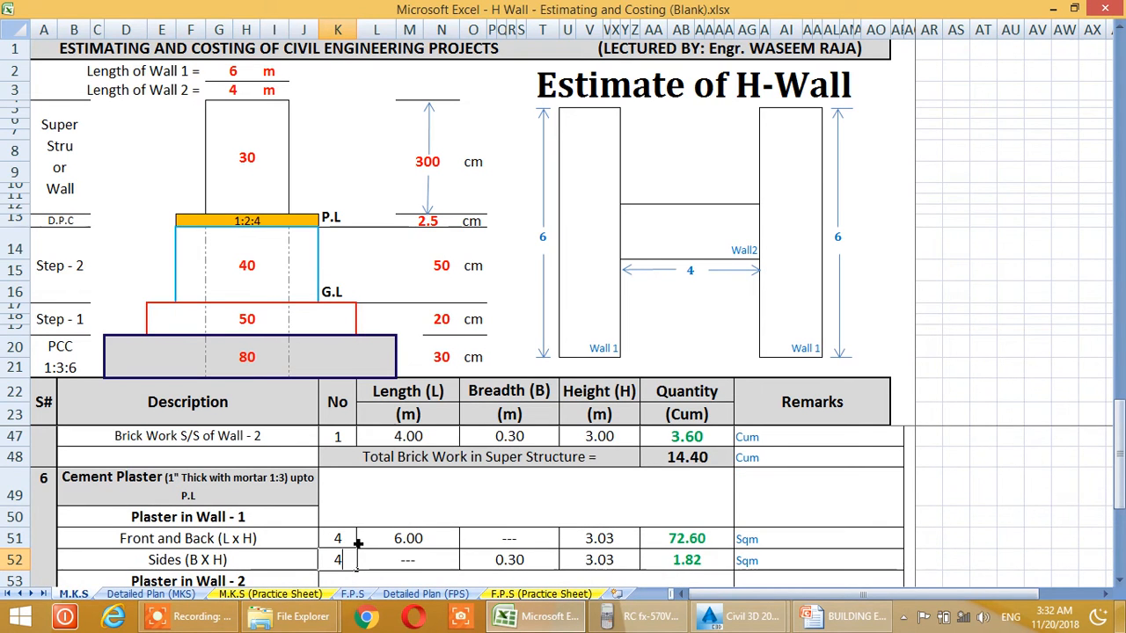
pyautogui.press('Return')
pyautogui.scroll(-1, 390, 478)
pyautogui.scroll(1, 390, 488)
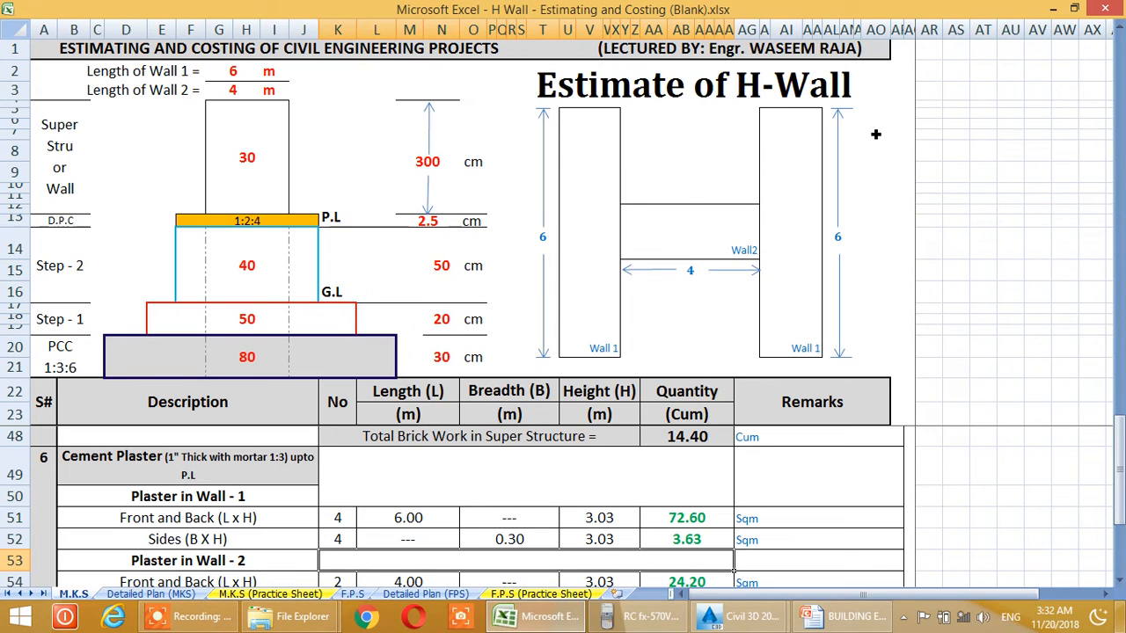
pyautogui.click(518, 547)
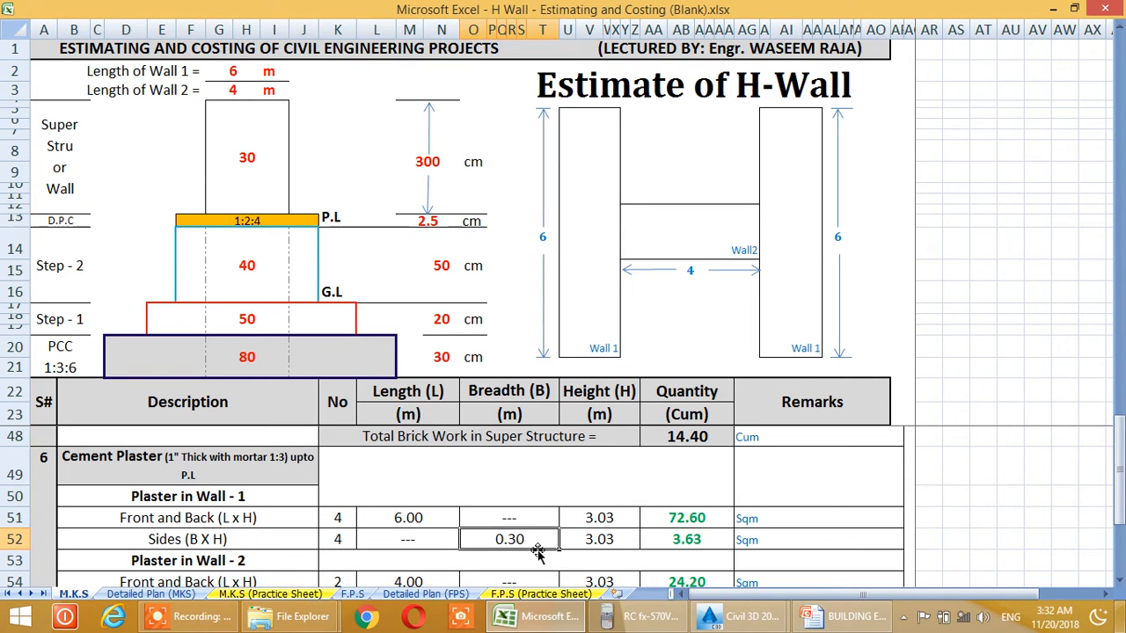
pyautogui.click(614, 544)
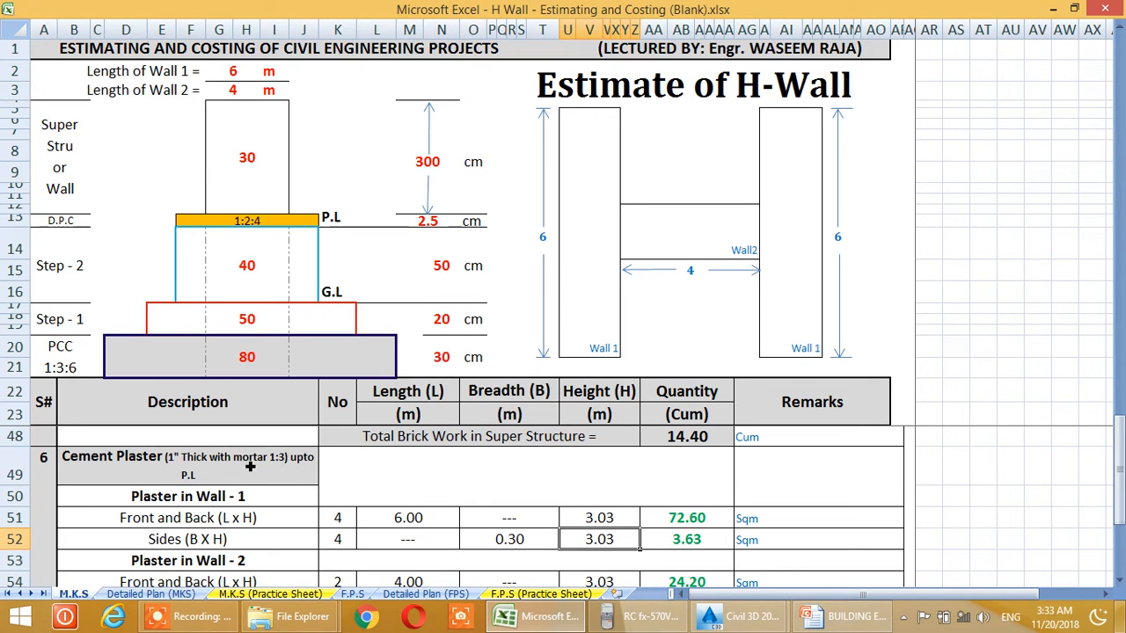
# - Set the number of Wall 1 plaster Sides (B X H) back to 2
pyautogui.scroll(-1, 250, 467)
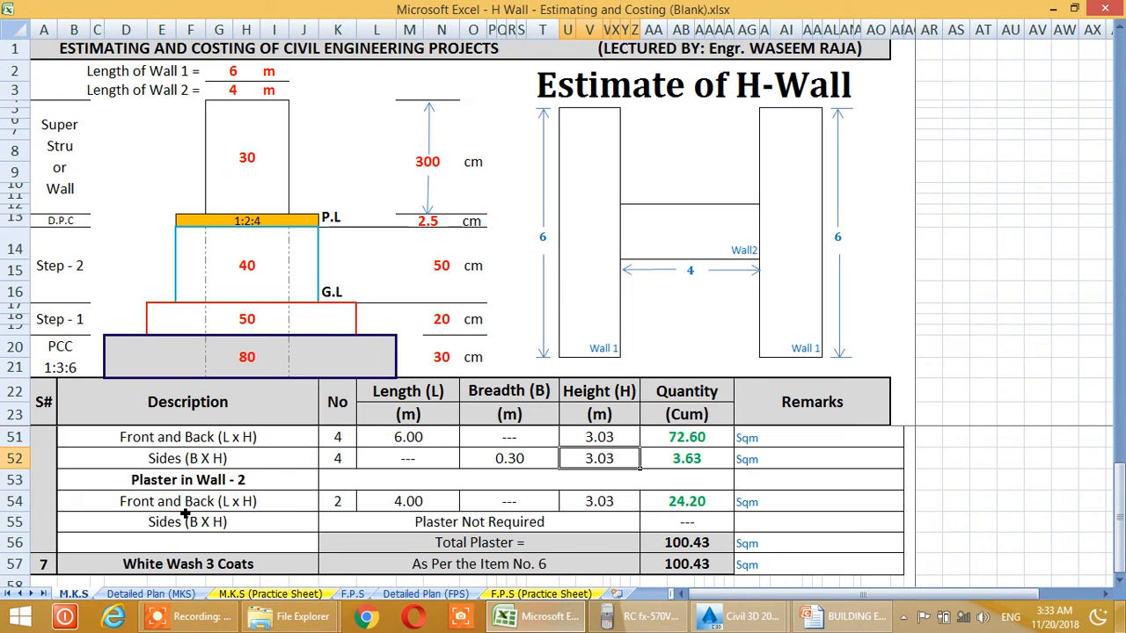
pyautogui.click(339, 459)
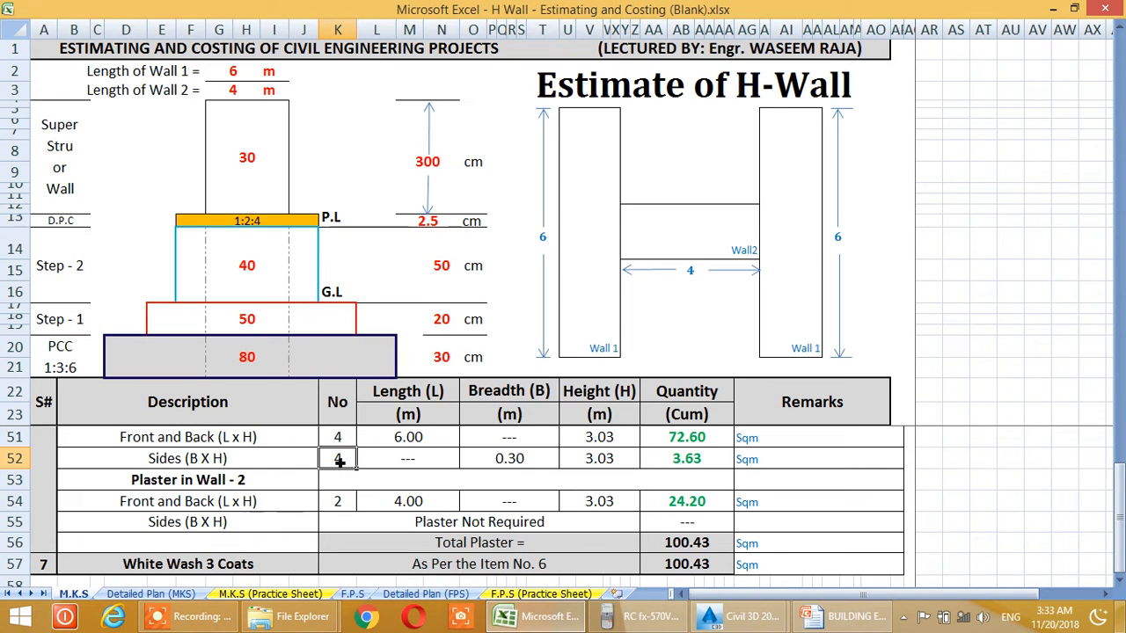
pyautogui.write('2')
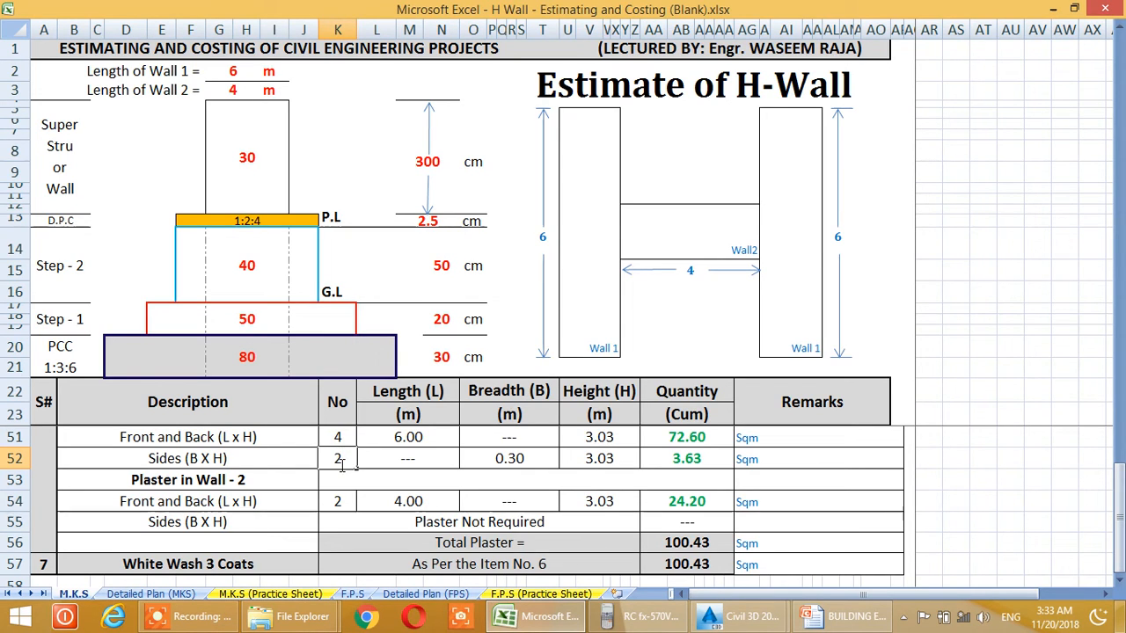
pyautogui.press('Return')
# - Compare the Wall 1 plaster length and the number of sides with the H-wall plan
pyautogui.scroll(1, 337, 460)
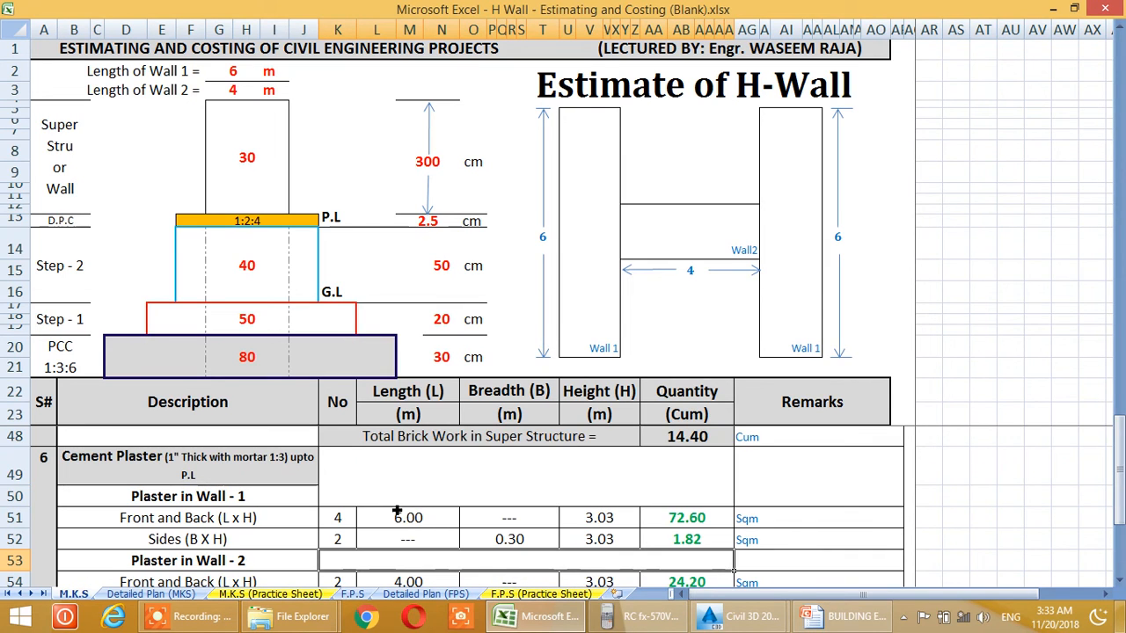
pyautogui.click(342, 538)
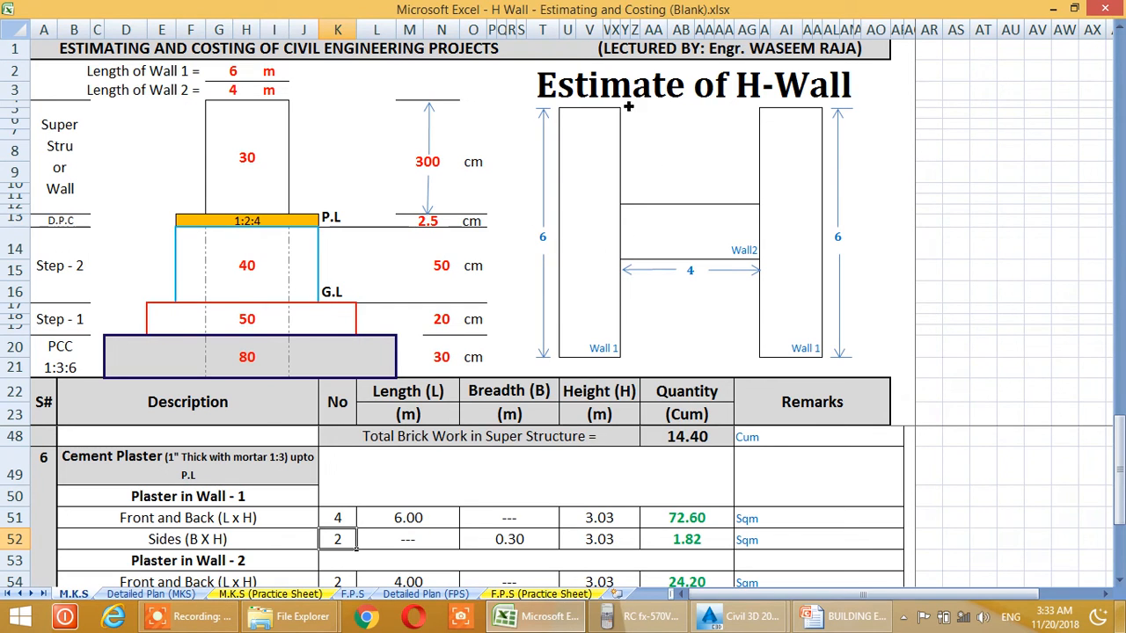
pyautogui.click(405, 519)
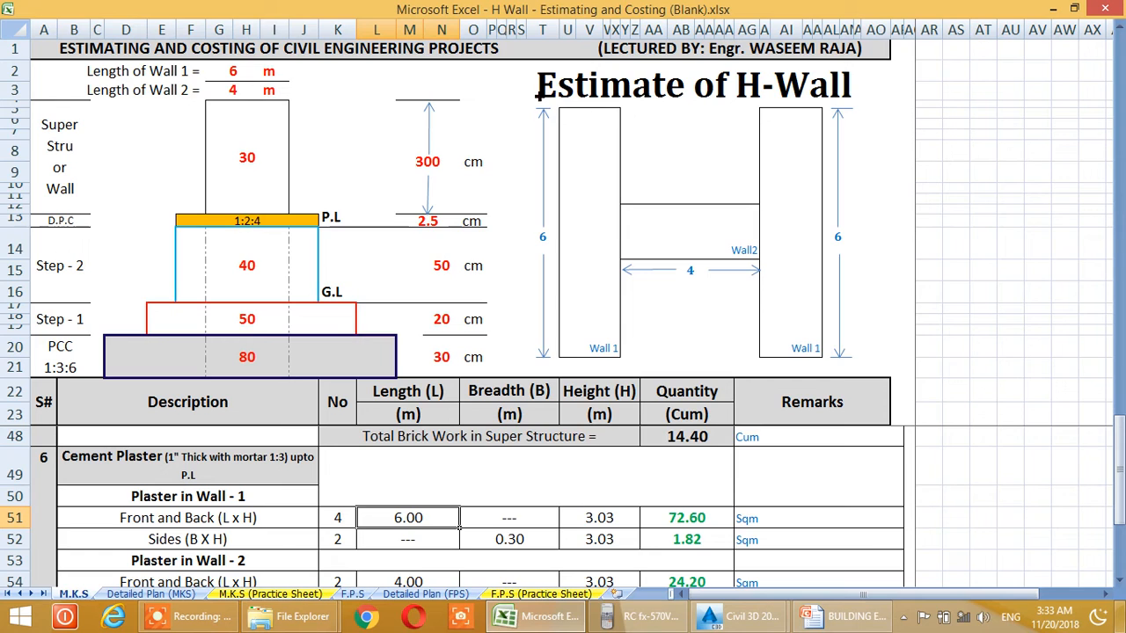
pyautogui.click(343, 543)
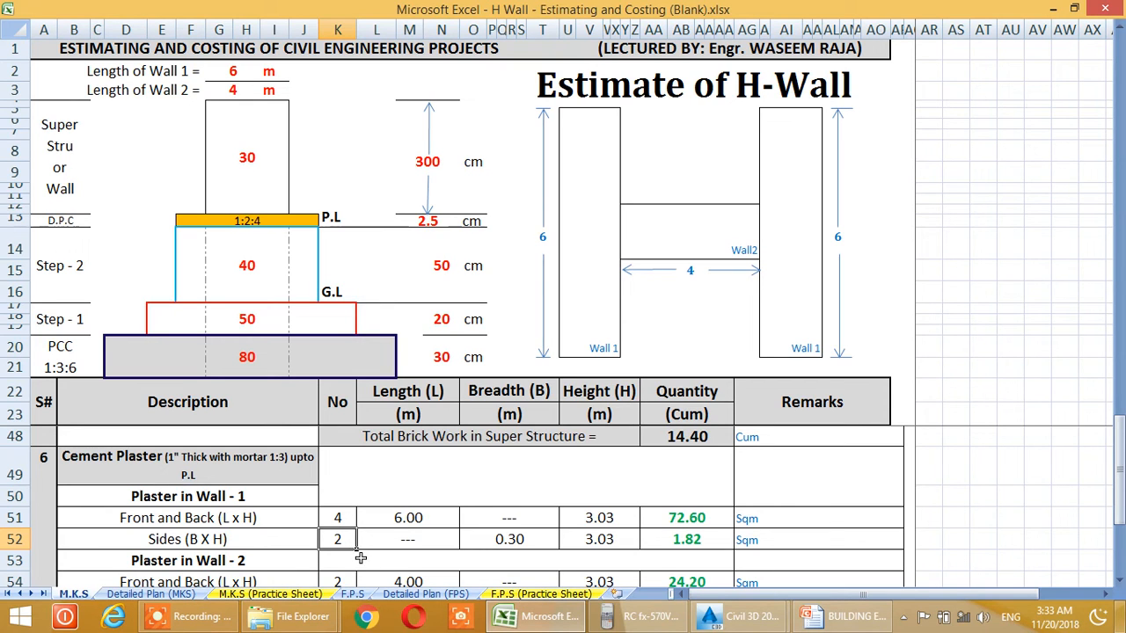
# - Review the Plaster in Wall - 2 rows, checking the front and back length and the sides entry
pyautogui.scroll(-1, 536, 517)
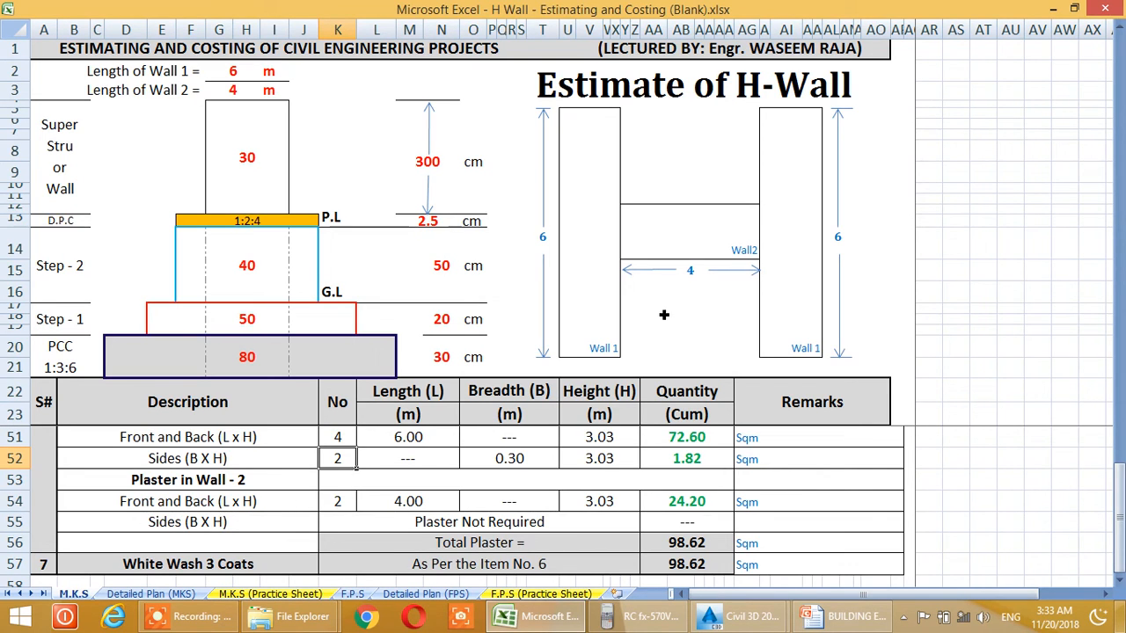
pyautogui.click(400, 501)
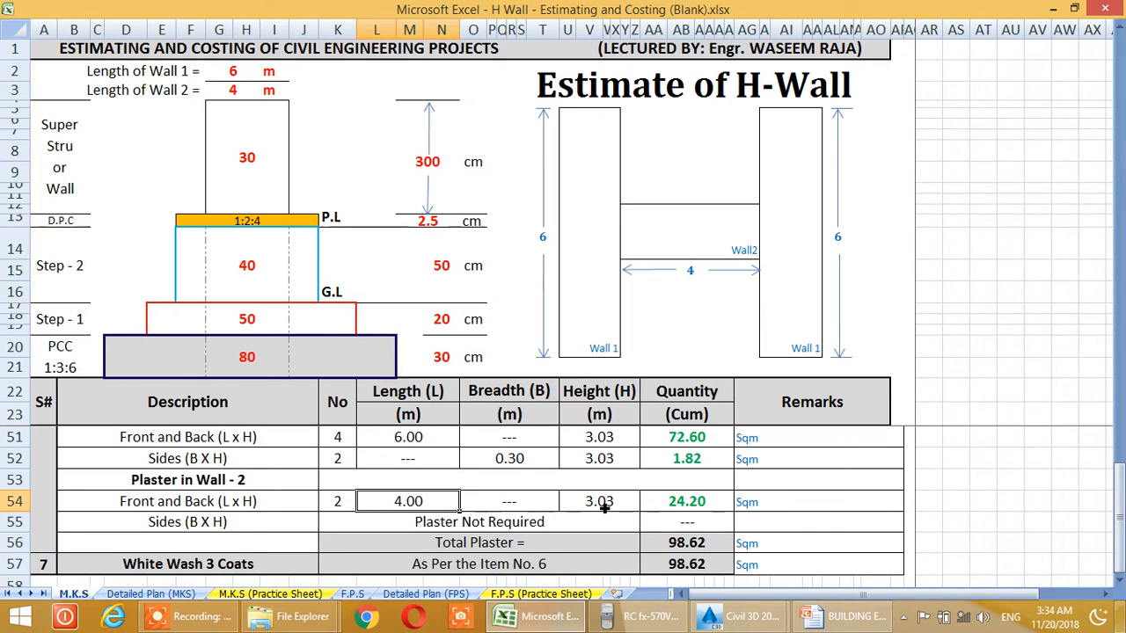
pyautogui.click(462, 530)
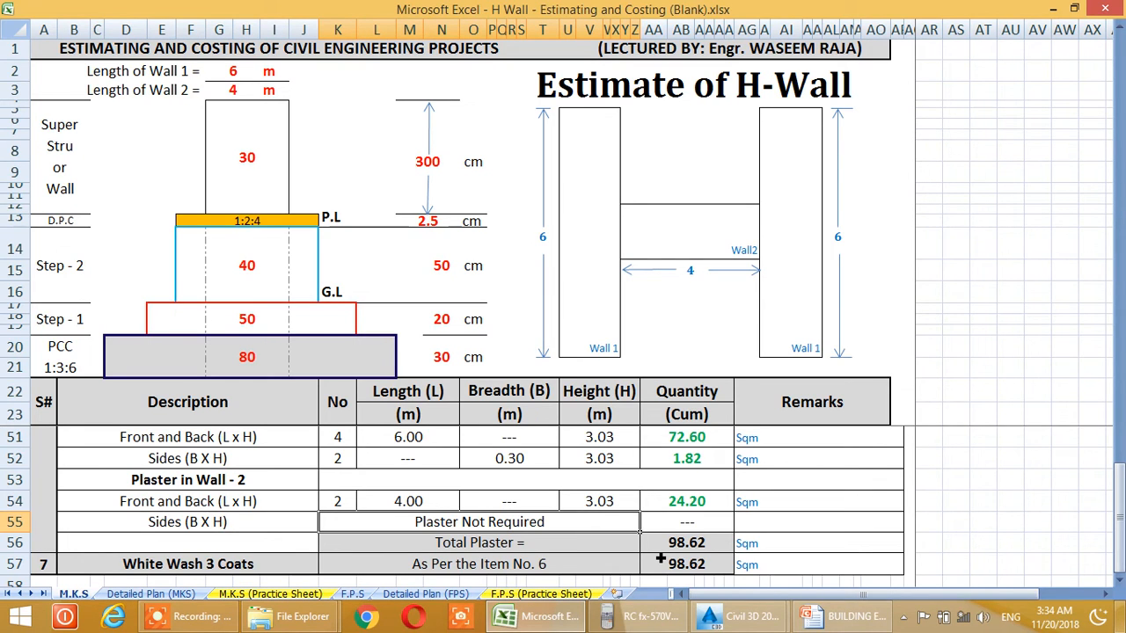
# - Go back from the plaster rows to Excavation in the metric estimate and open the blank metric practice sheet
pyautogui.scroll(6, 660, 560)
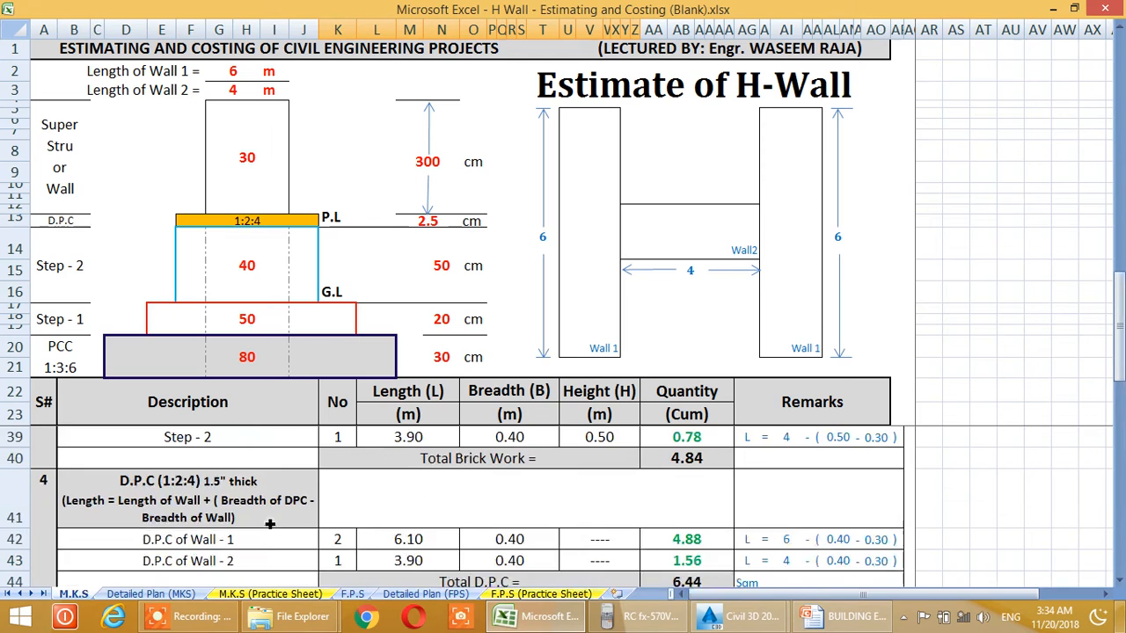
pyautogui.scroll(1, 189, 500)
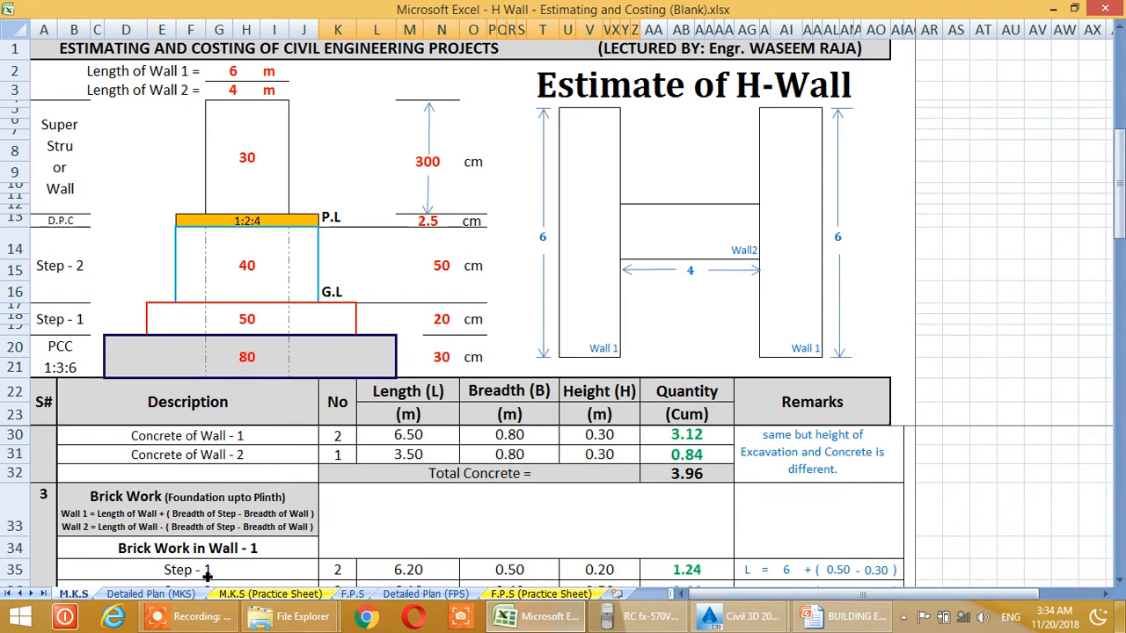
pyautogui.scroll(2, 207, 572)
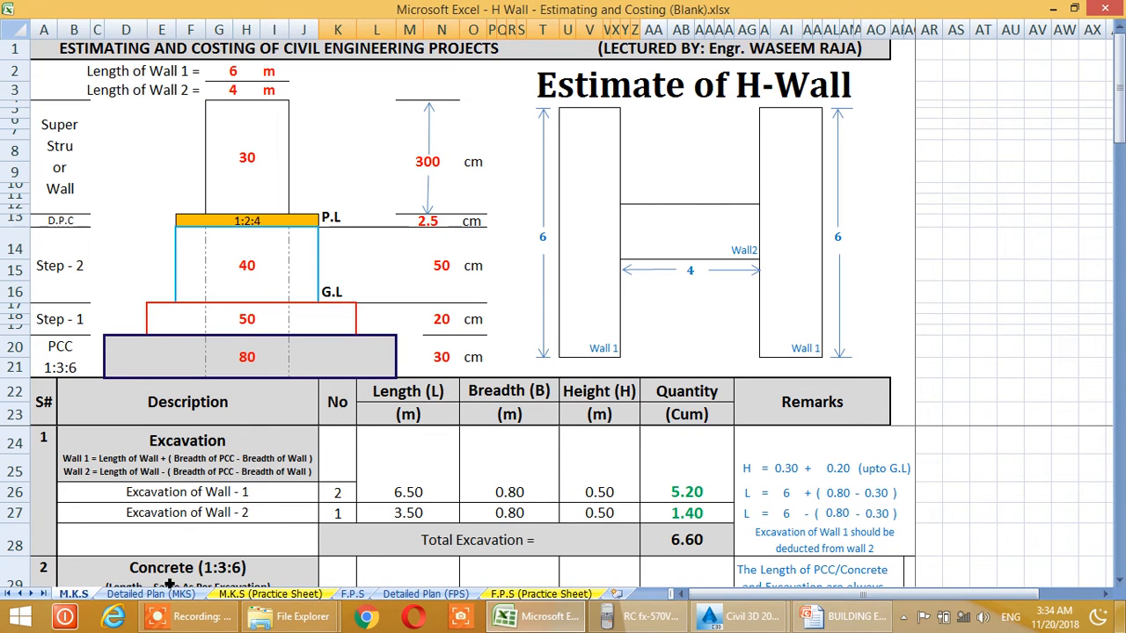
pyautogui.click(264, 593)
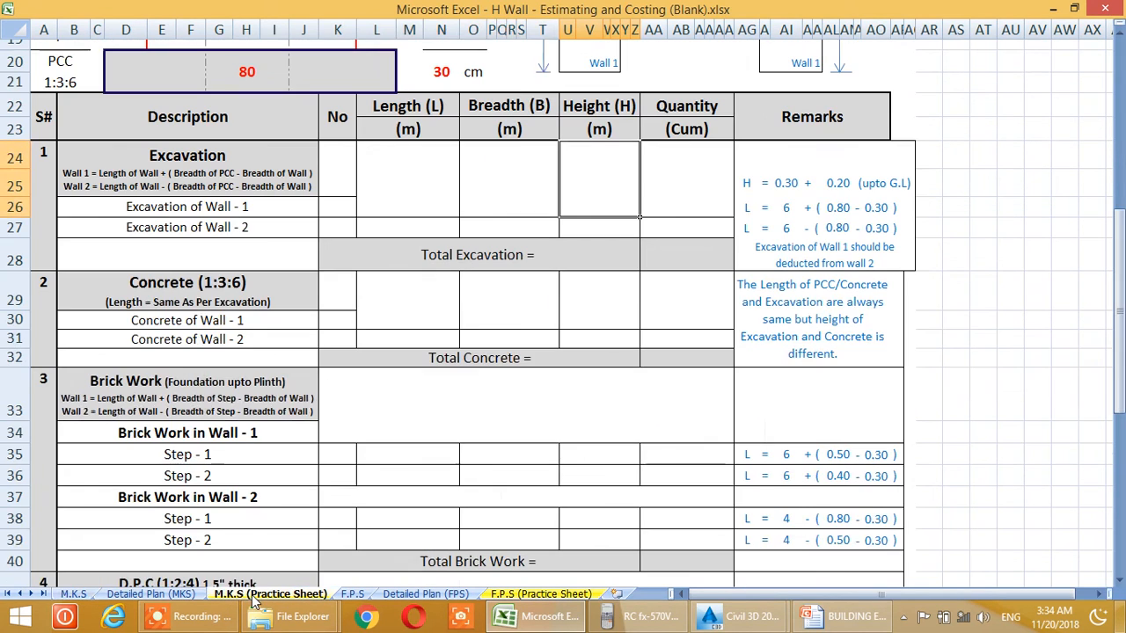
# - Examine the P.C.C, Step-1 and Step-2 lengths of Wall 1 in the detailed metric plan
pyautogui.click(150, 593)
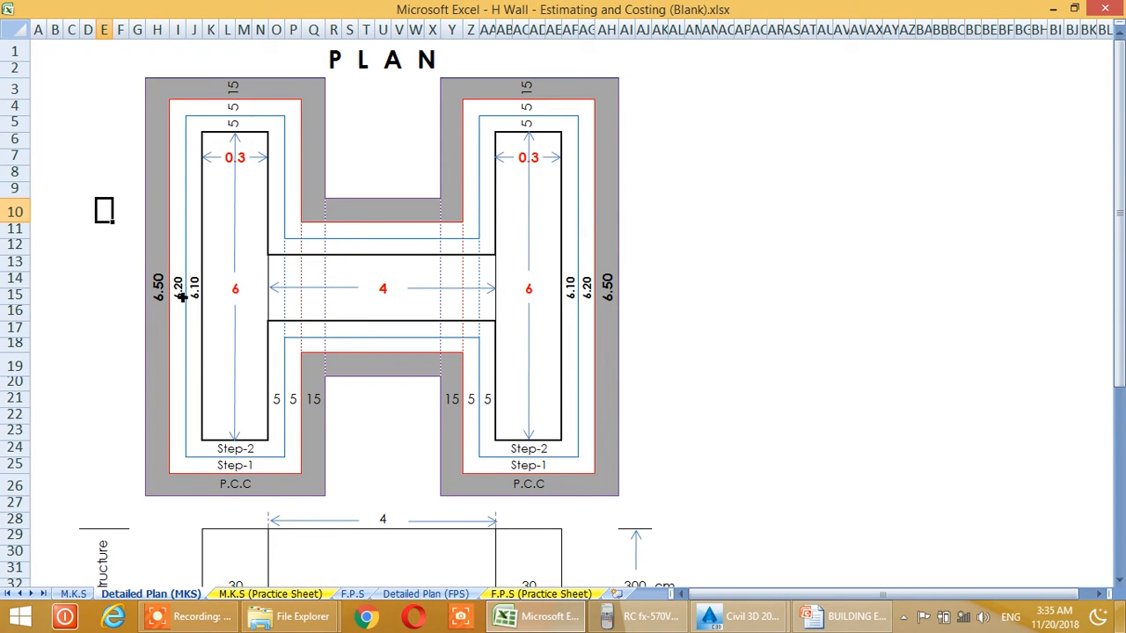
pyautogui.scroll(-1, 212, 306)
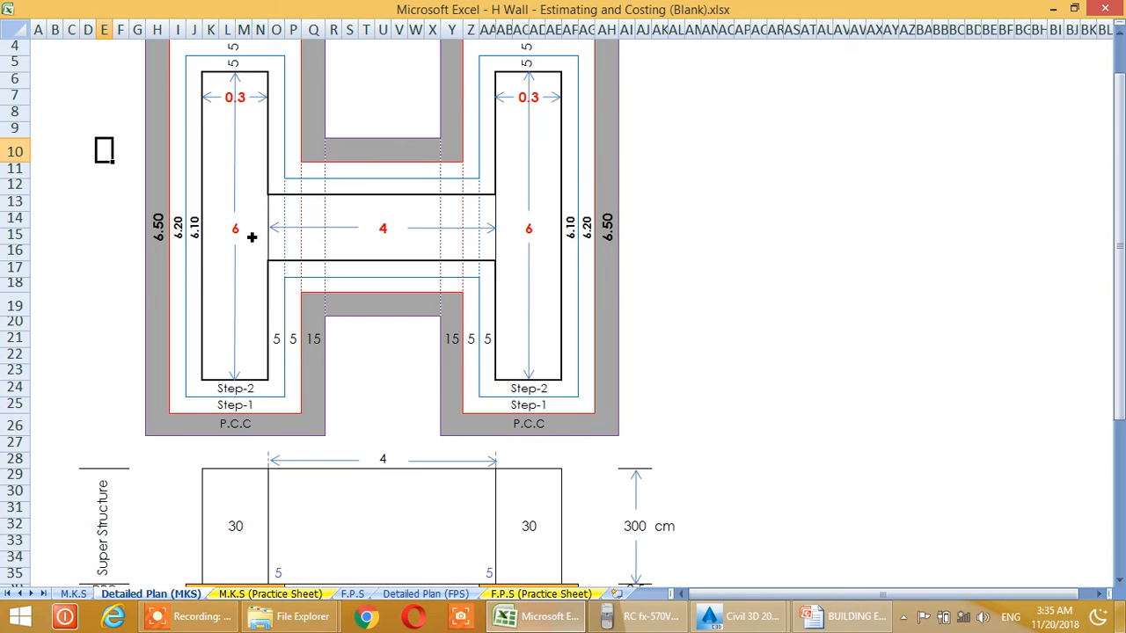
pyautogui.scroll(1, 239, 321)
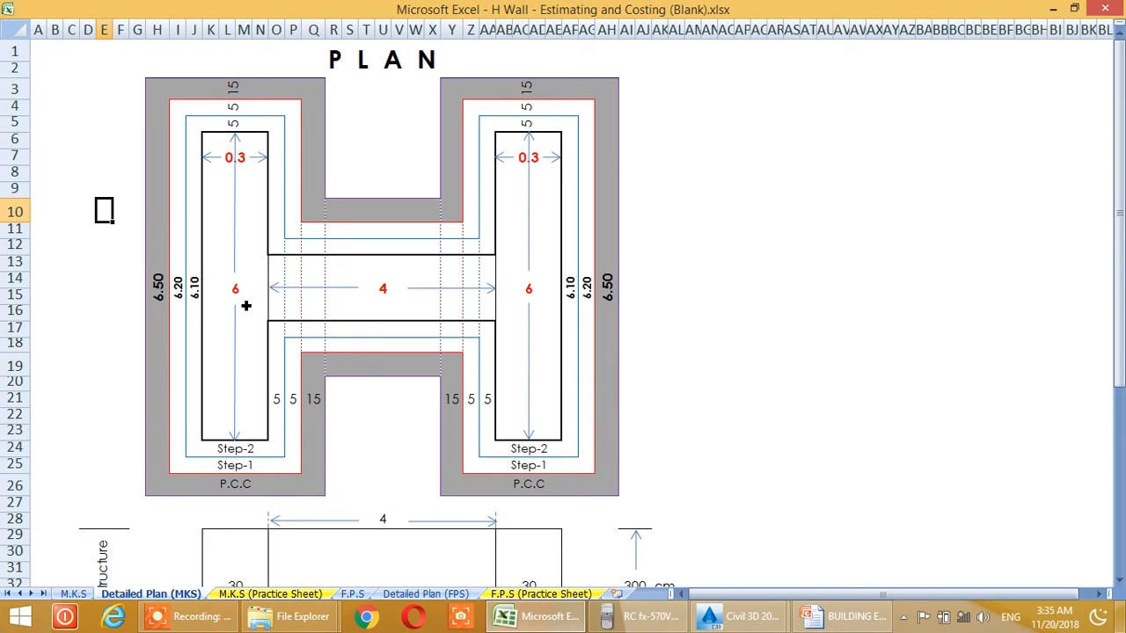
# - Review the excavation, concrete and Wall 1 brick work lengths in the metric estimate
pyautogui.click(75, 594)
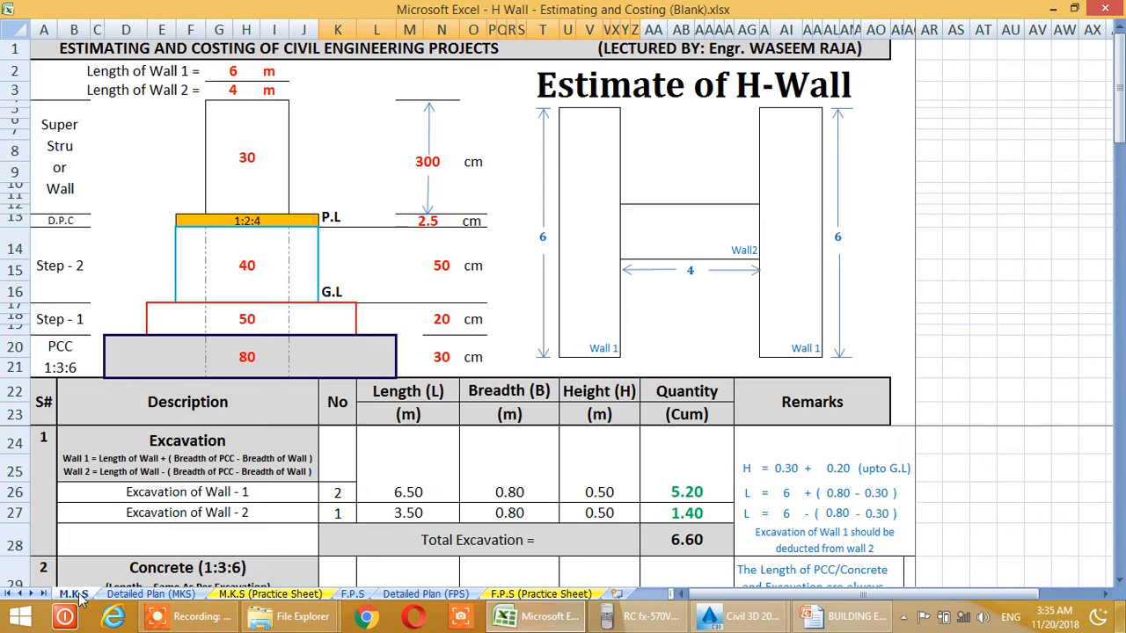
pyautogui.scroll(-1, 474, 448)
pyautogui.scroll(1, 440, 492)
pyautogui.scroll(-1, 426, 484)
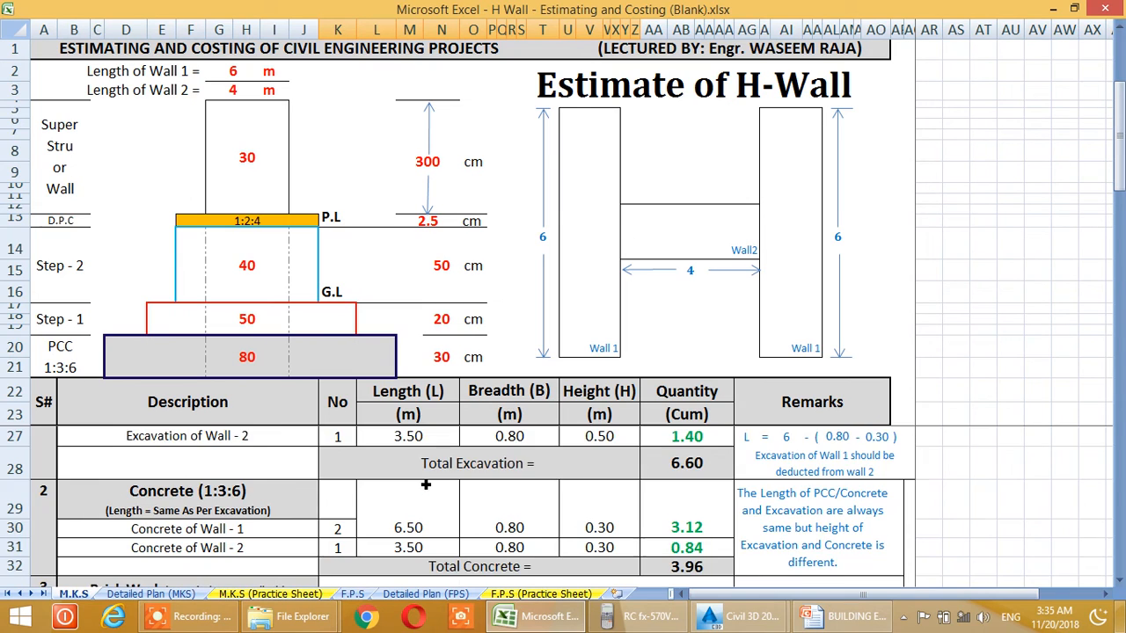
pyautogui.scroll(1, 426, 485)
pyautogui.scroll(-1, 418, 503)
pyautogui.scroll(-1, 431, 529)
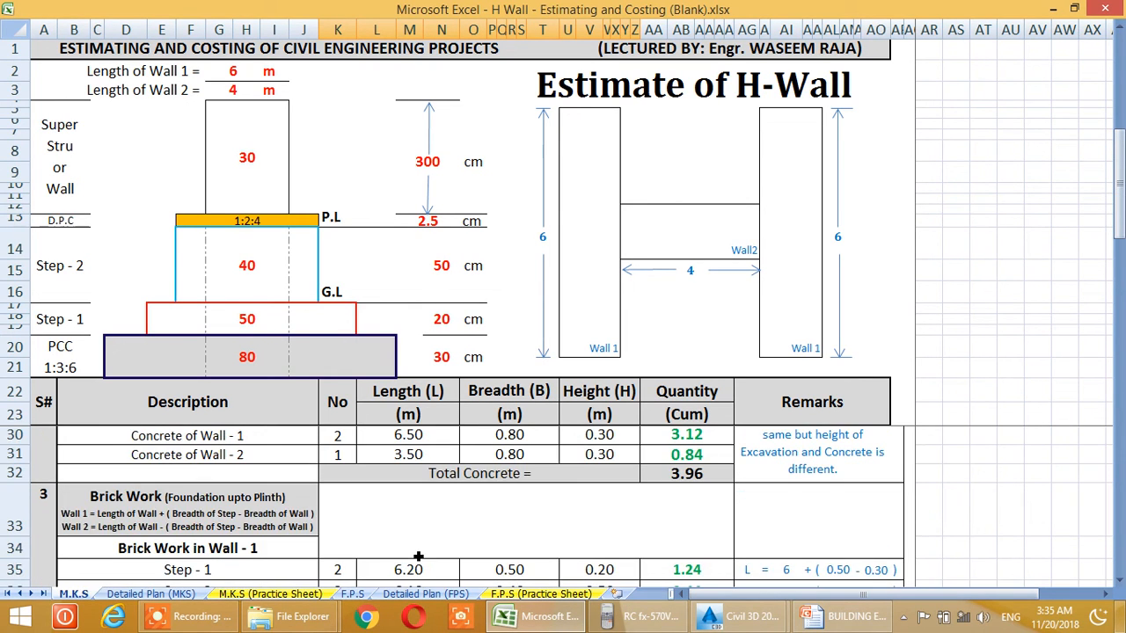
pyautogui.scroll(-1, 418, 556)
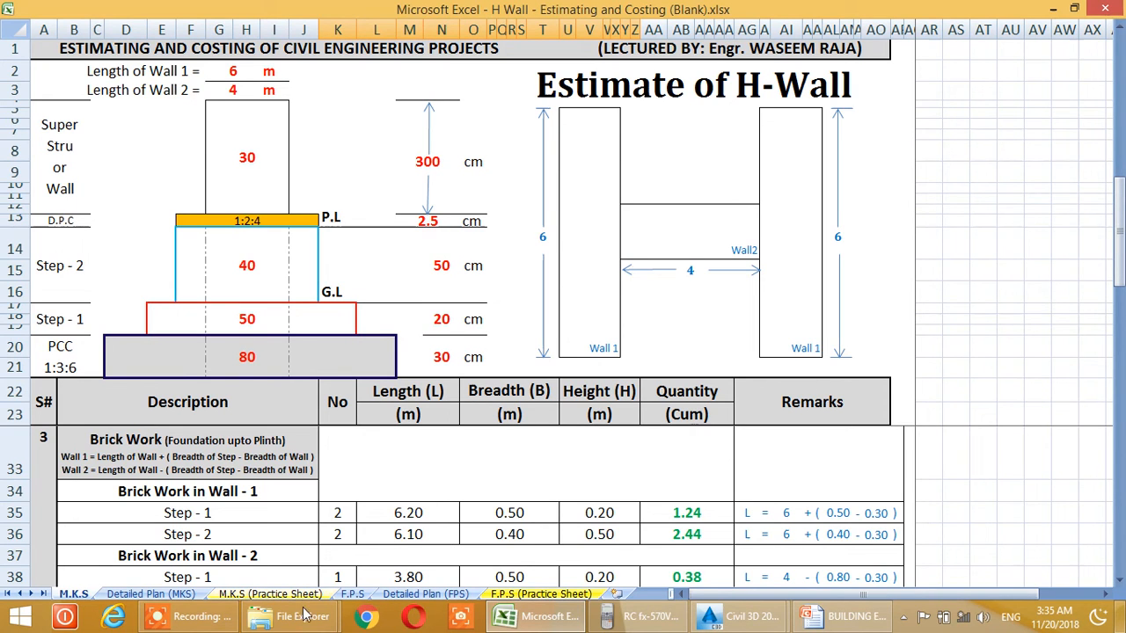
# - Point out the Wall 1 strip in the detailed metric plan and inspect the cross section at center
pyautogui.click(150, 594)
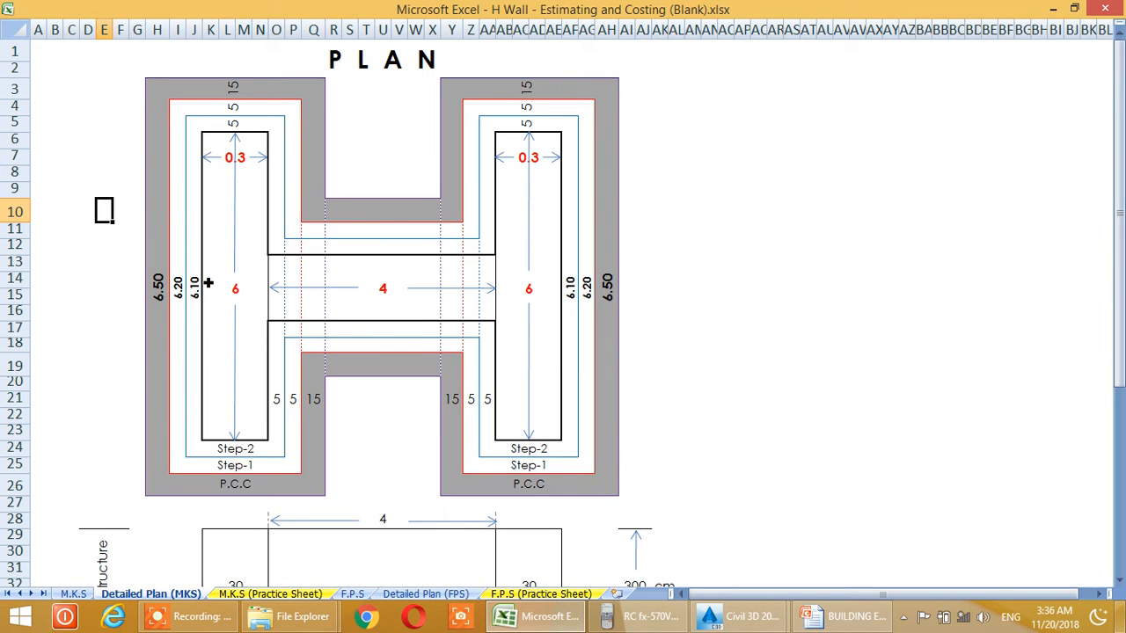
pyautogui.click(230, 247)
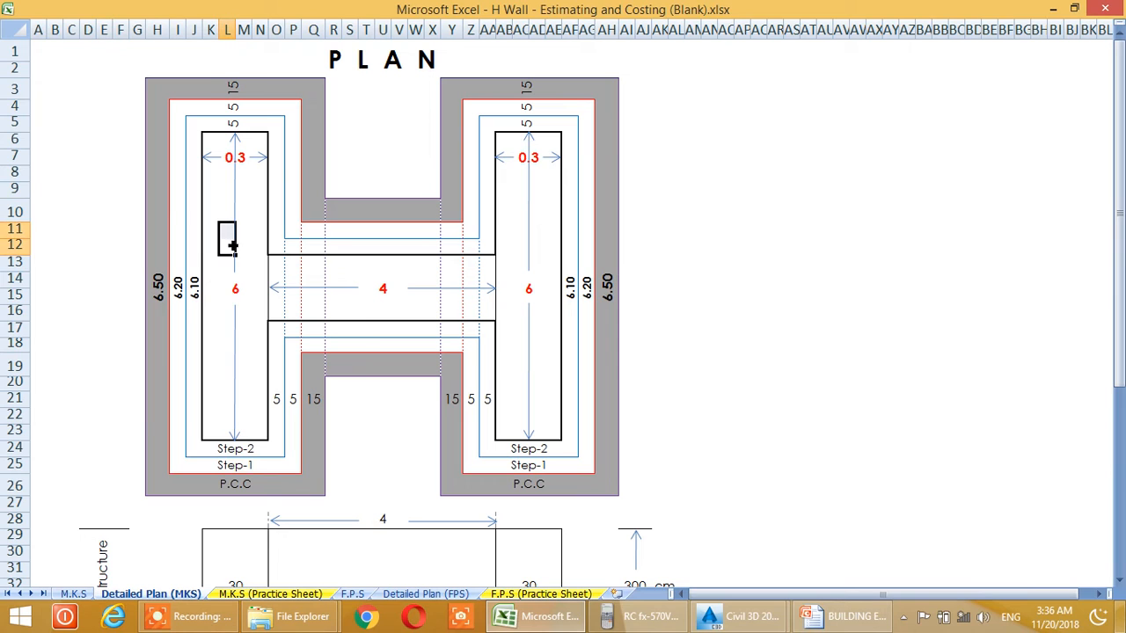
pyautogui.click(231, 435)
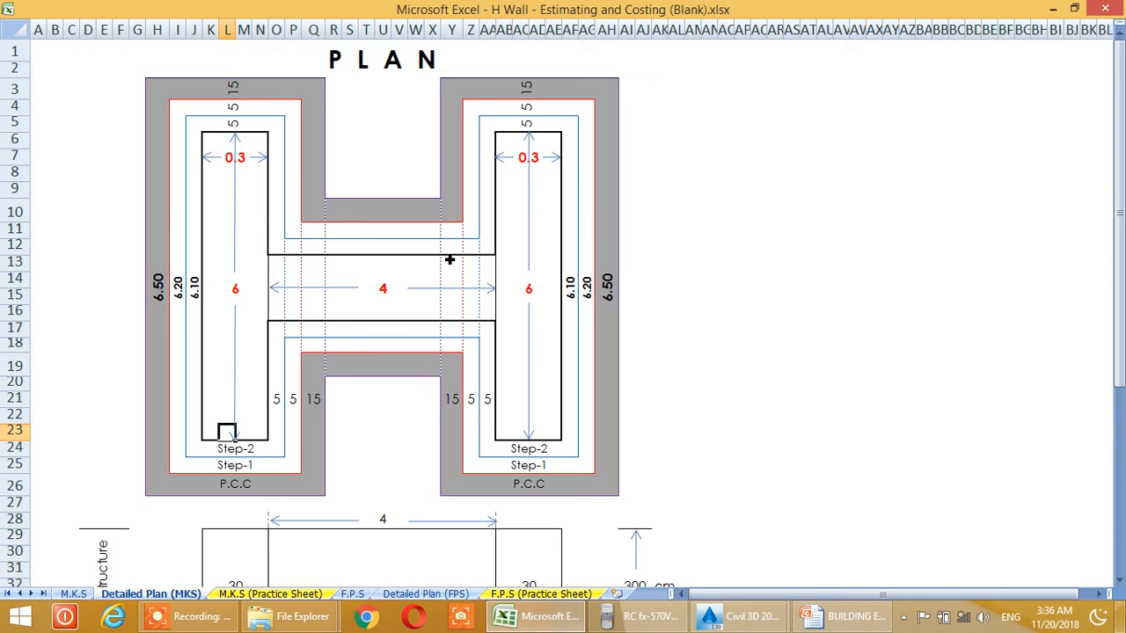
pyautogui.scroll(-6, 449, 259)
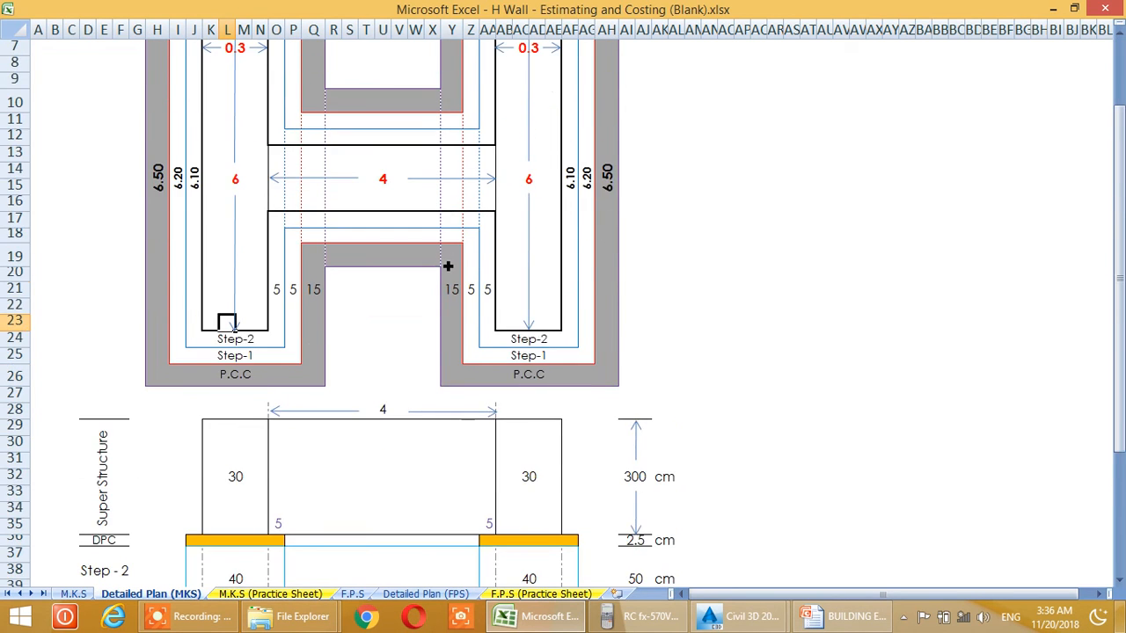
pyautogui.scroll(-1, 448, 273)
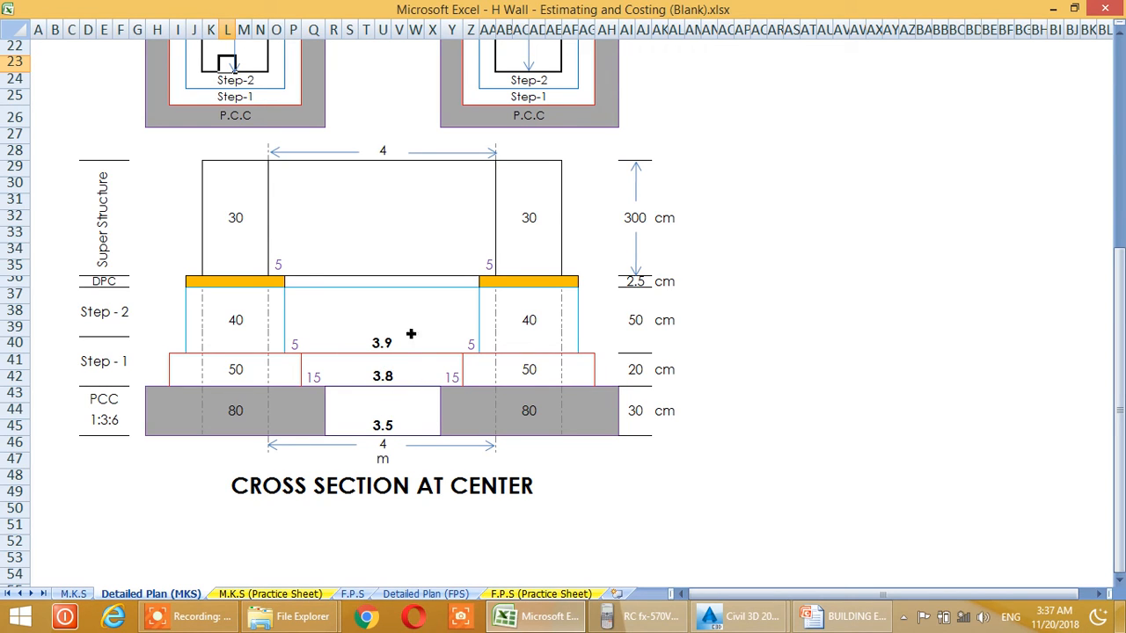
# - Return to the metric estimate and go back from the brick work rows to the Excavation item
pyautogui.click(73, 593)
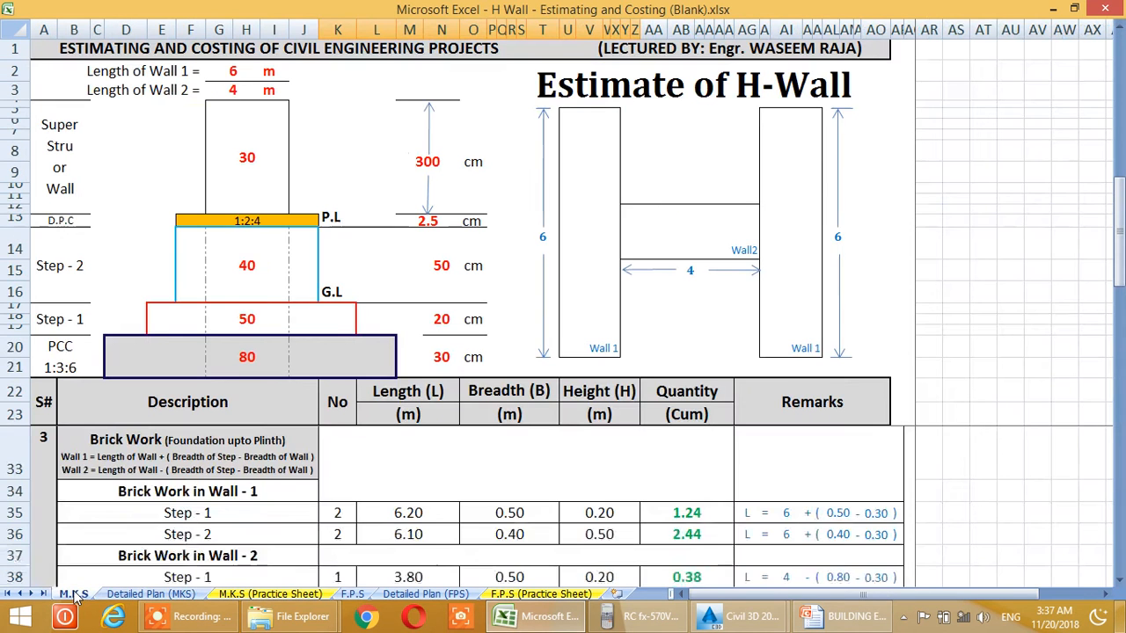
pyautogui.scroll(-1, 440, 324)
pyautogui.scroll(1, 413, 325)
pyautogui.scroll(-1, 442, 506)
pyautogui.scroll(1, 442, 505)
pyautogui.scroll(-1, 445, 508)
pyautogui.scroll(1, 444, 511)
pyautogui.scroll(3, 396, 532)
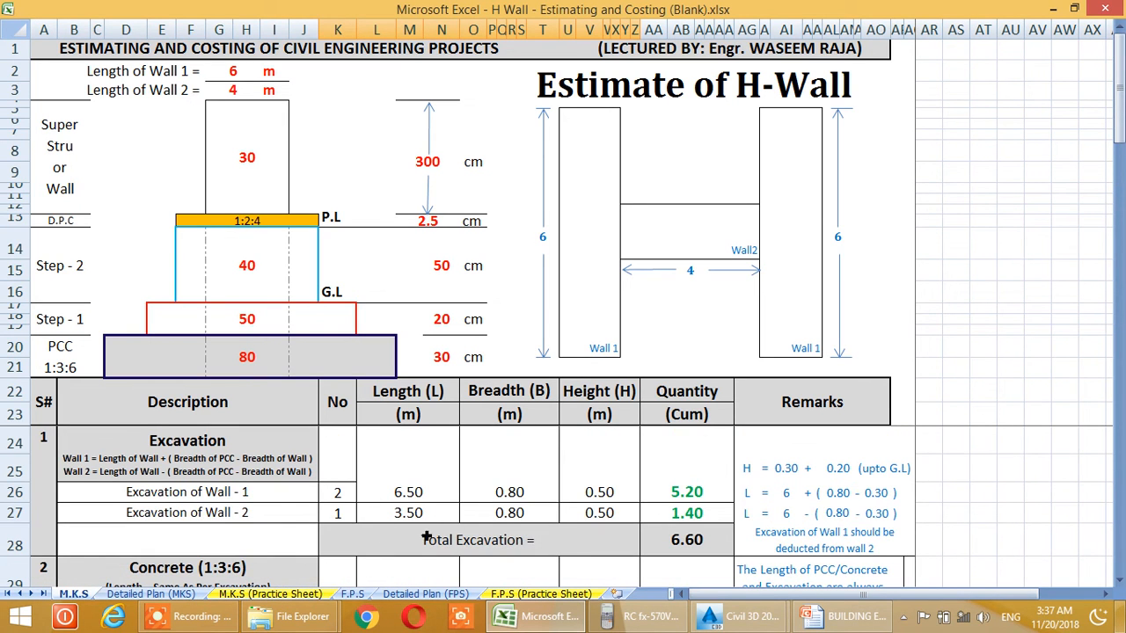
# - Check the Wall 1 and Wall 2 lengths for concrete, brick work steps and D.P.C in the metric estimate
pyautogui.scroll(-1, 403, 518)
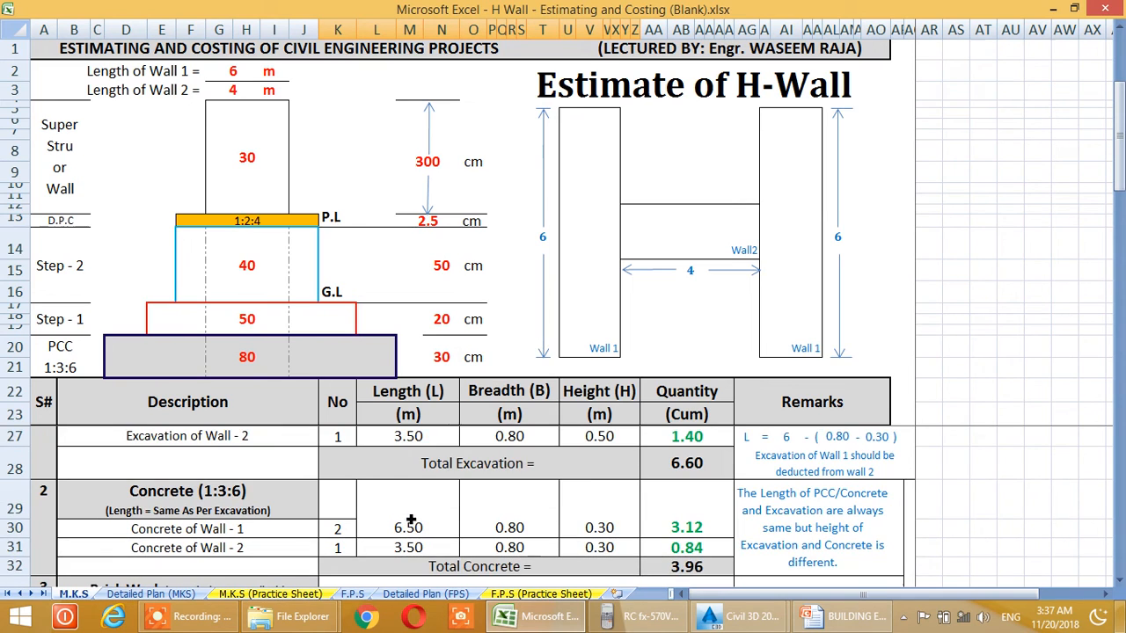
pyautogui.scroll(-1, 442, 480)
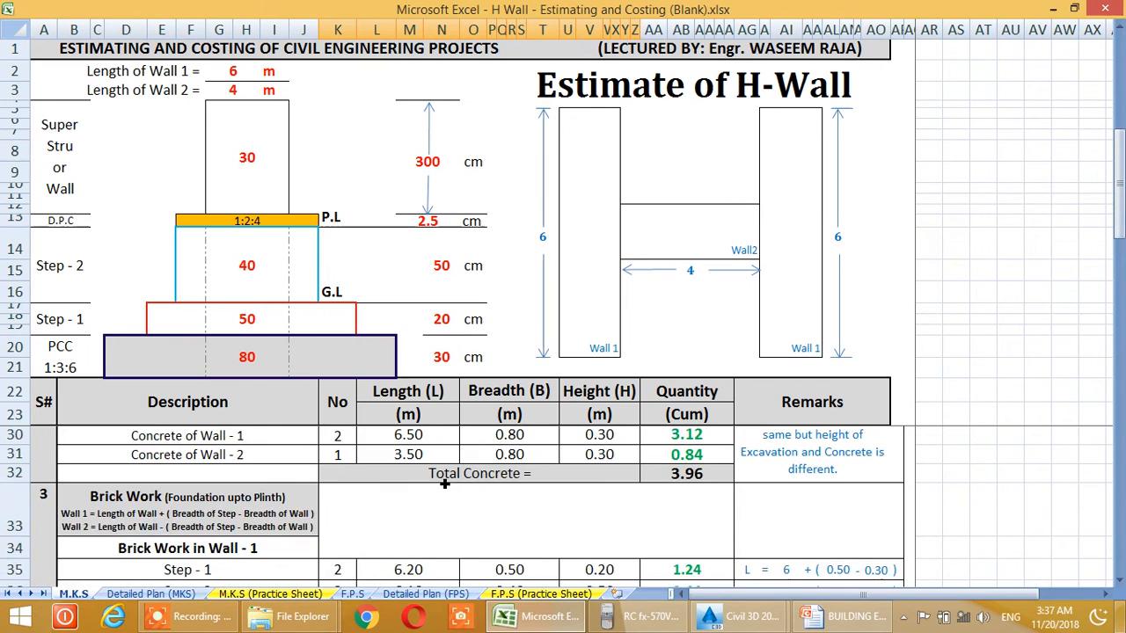
pyautogui.scroll(-2, 444, 483)
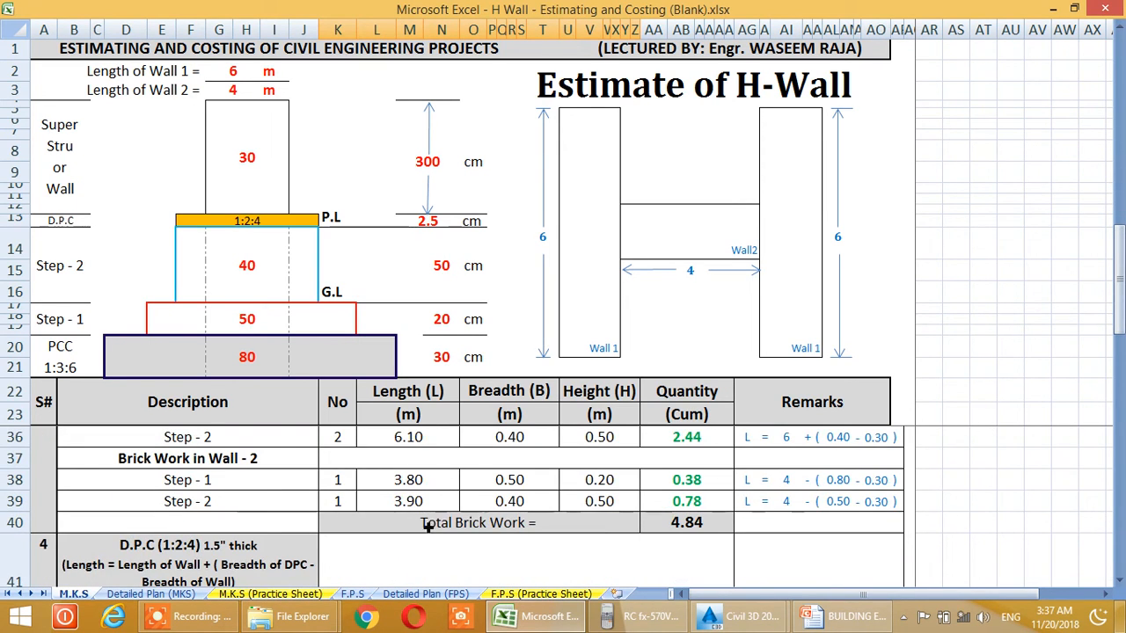
pyautogui.scroll(-1, 416, 534)
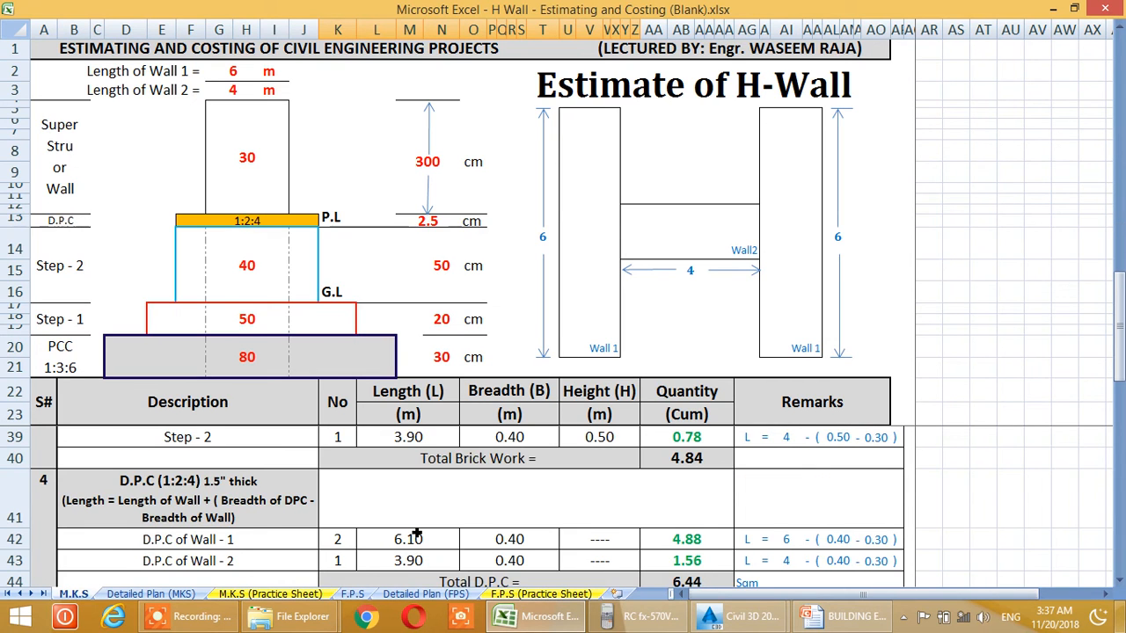
pyautogui.scroll(-1, 416, 534)
pyautogui.scroll(1, 391, 542)
pyautogui.scroll(5, 391, 543)
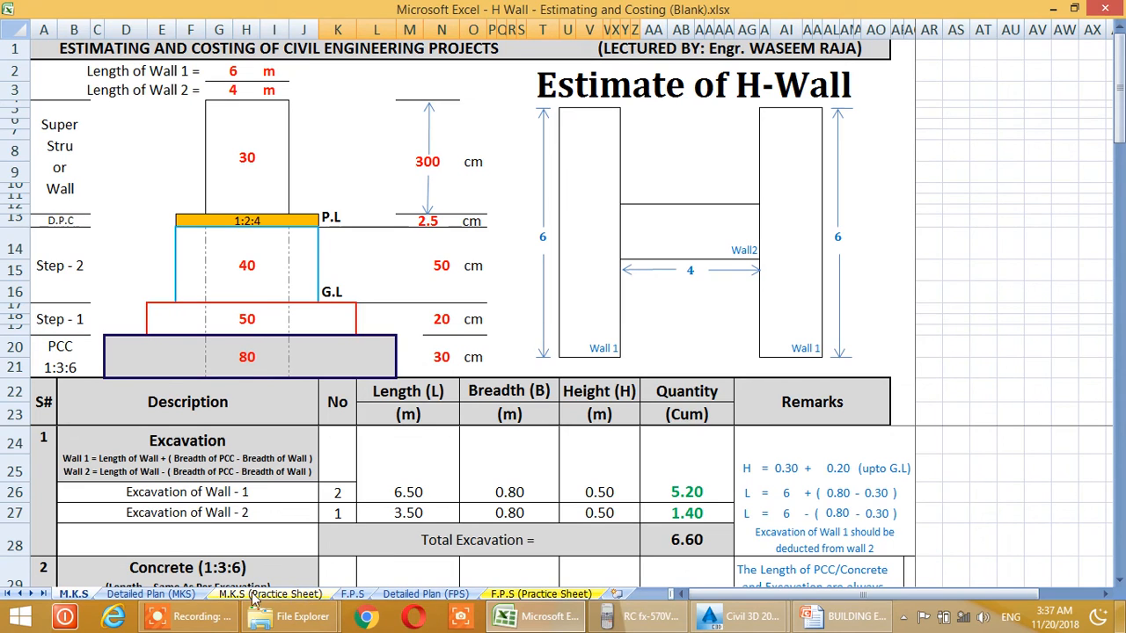
# - Examine the Wall 2 lengths at PCC, Step-1 and Step-2 in the detailed cross section and match them with the plan
pyautogui.click(149, 594)
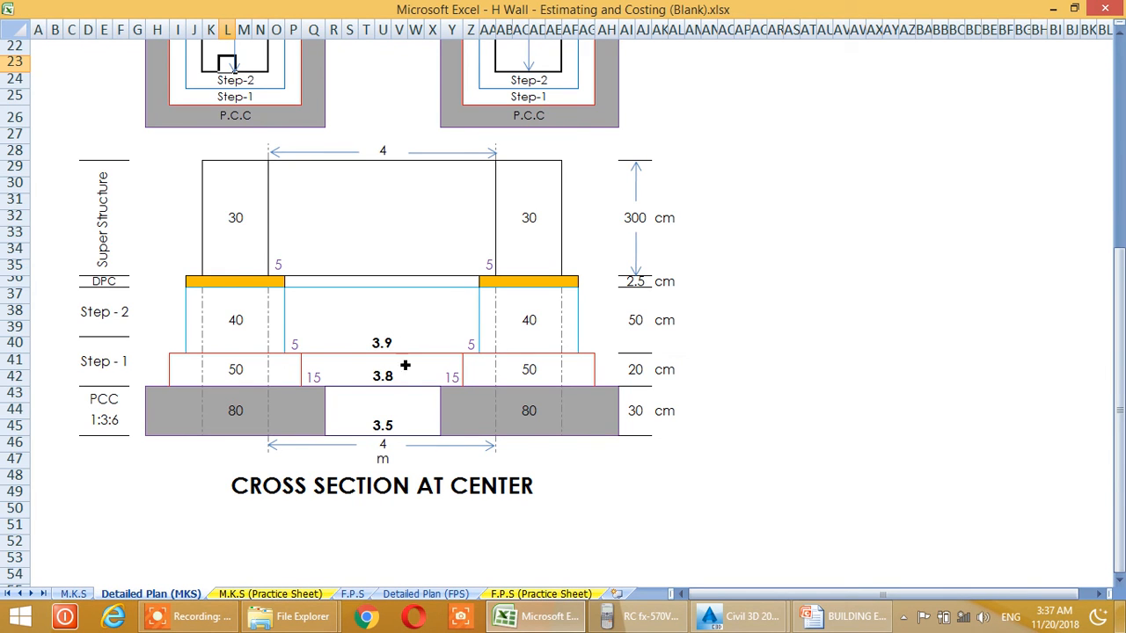
pyautogui.scroll(7, 404, 370)
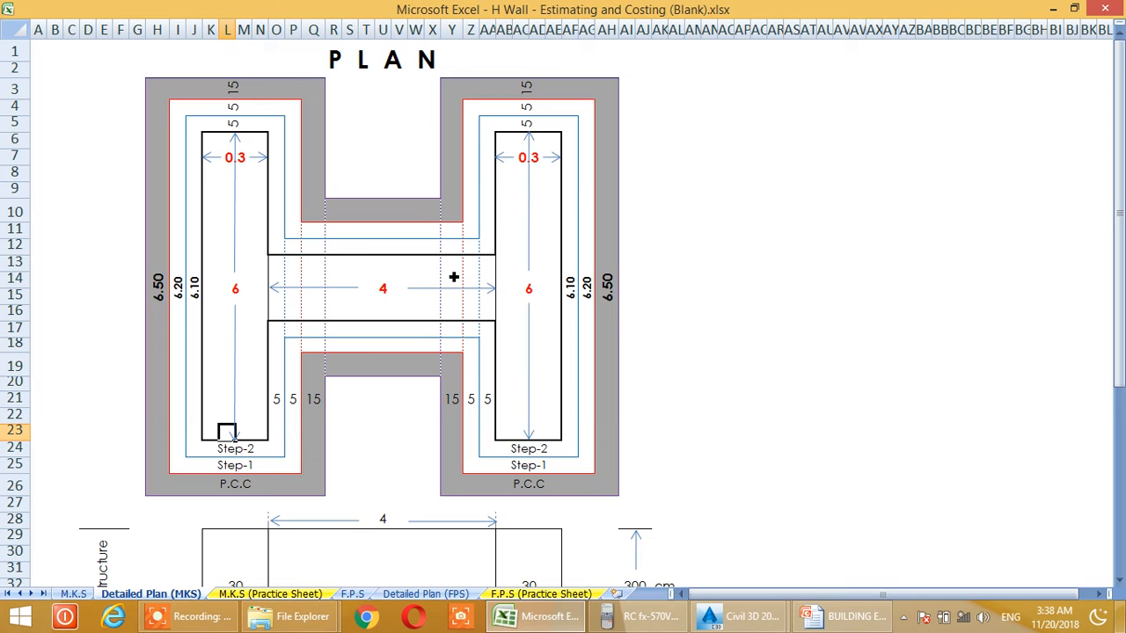
pyautogui.scroll(-5, 411, 273)
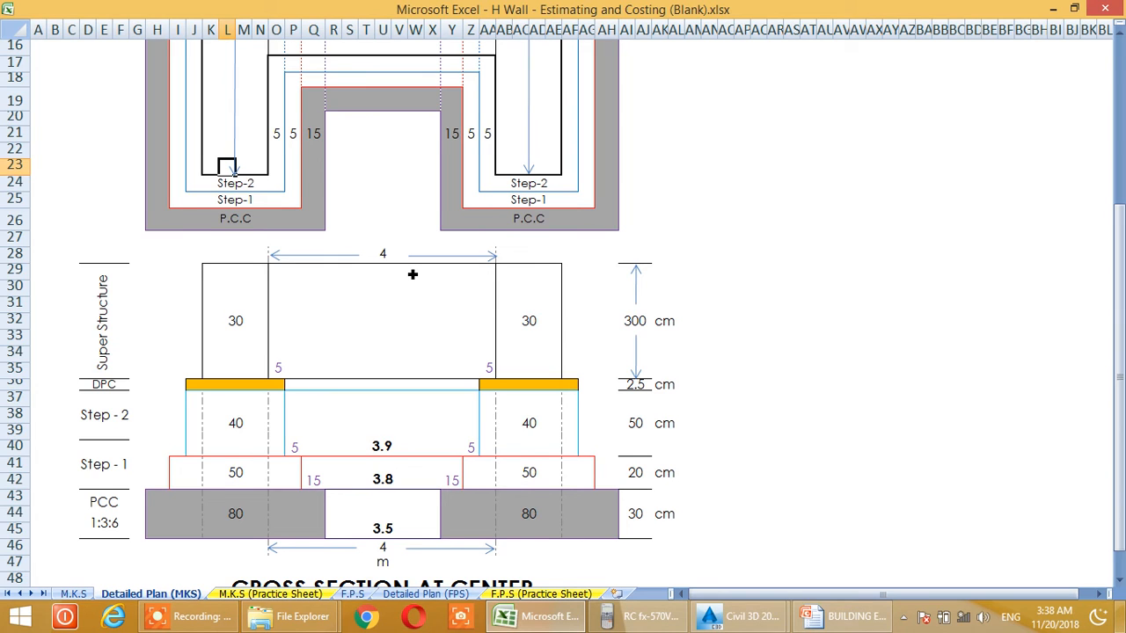
pyautogui.scroll(-1, 412, 274)
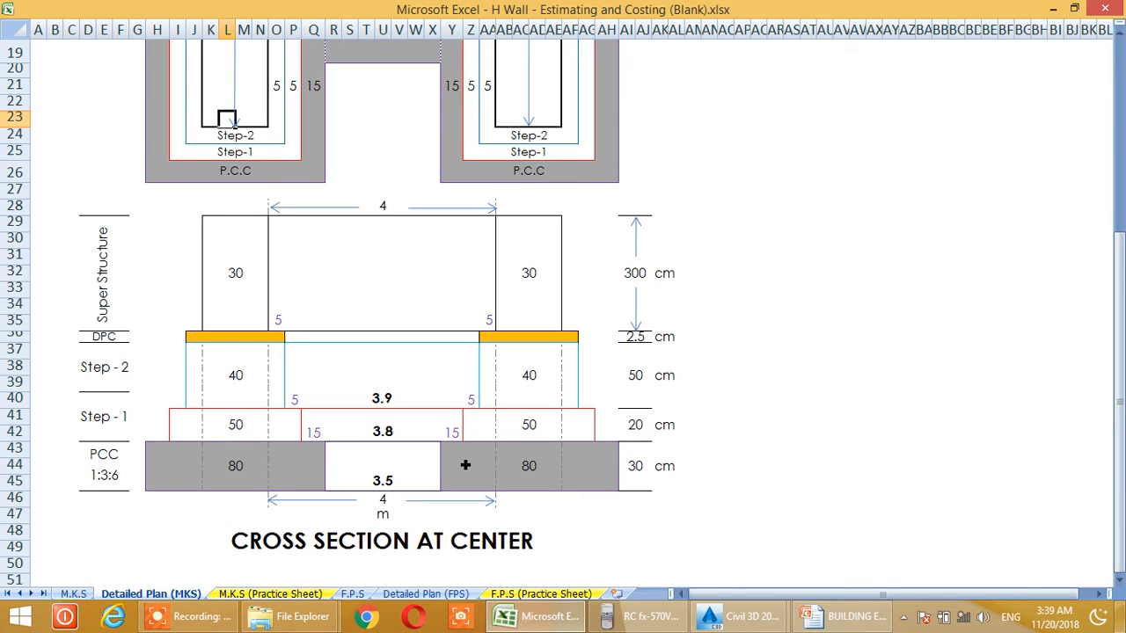
# - Compare the foundation step offsets between the cross section at center and the H-wall plan
pyautogui.scroll(1, 445, 482)
pyautogui.scroll(-1, 447, 483)
pyautogui.scroll(2, 449, 485)
pyautogui.scroll(-1, 457, 490)
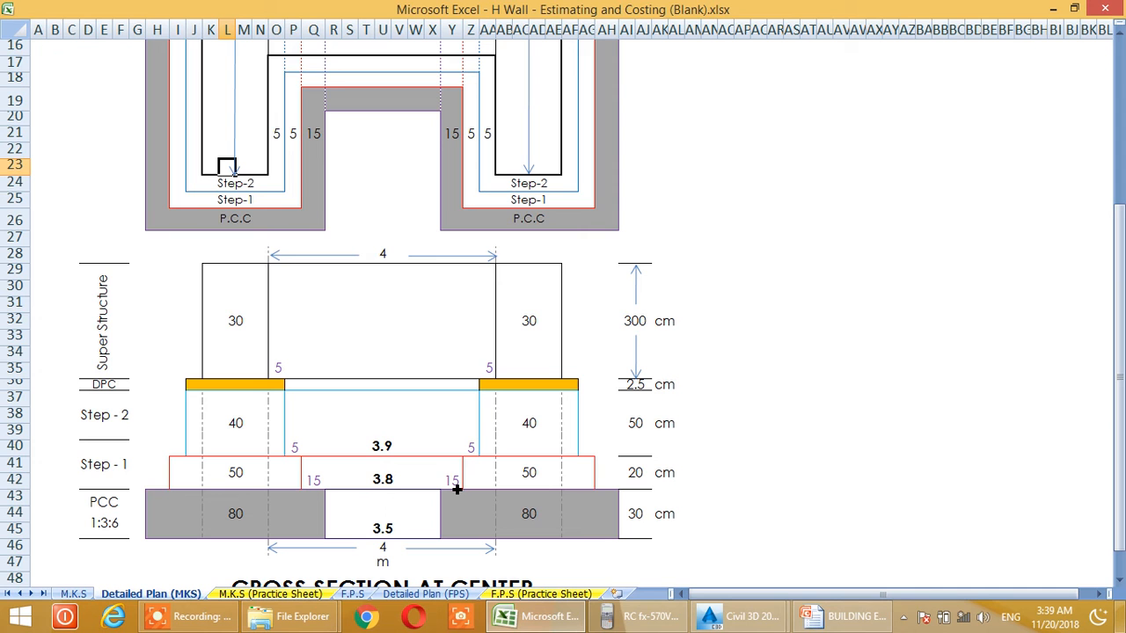
pyautogui.scroll(5, 458, 487)
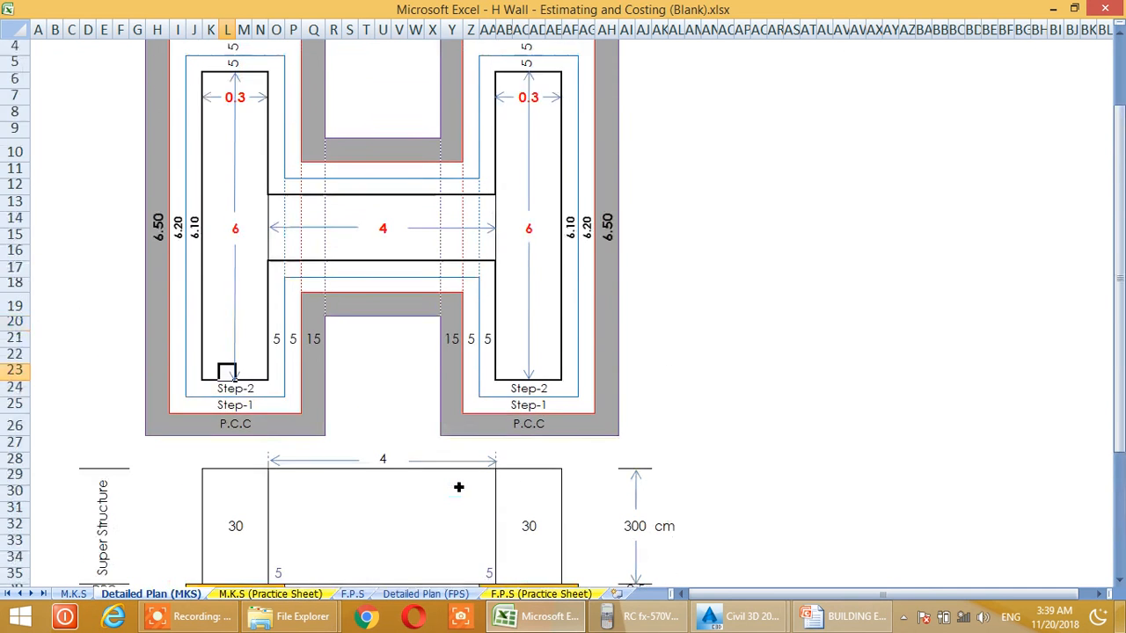
pyautogui.scroll(-7, 458, 486)
pyautogui.scroll(7, 459, 485)
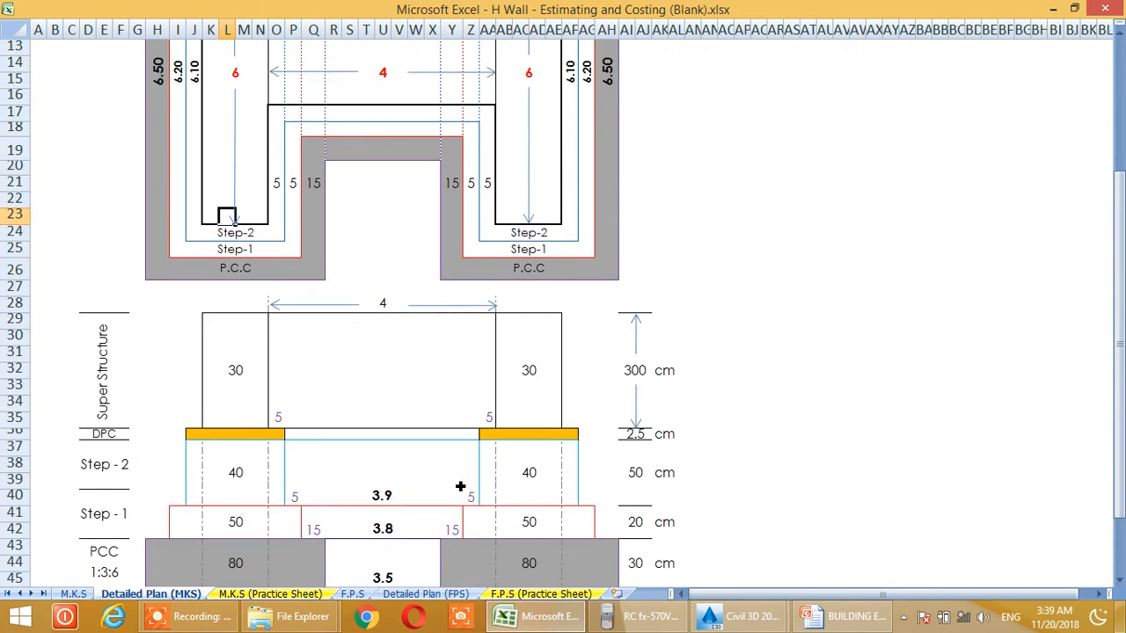
pyautogui.scroll(-3, 459, 485)
pyautogui.scroll(3, 457, 485)
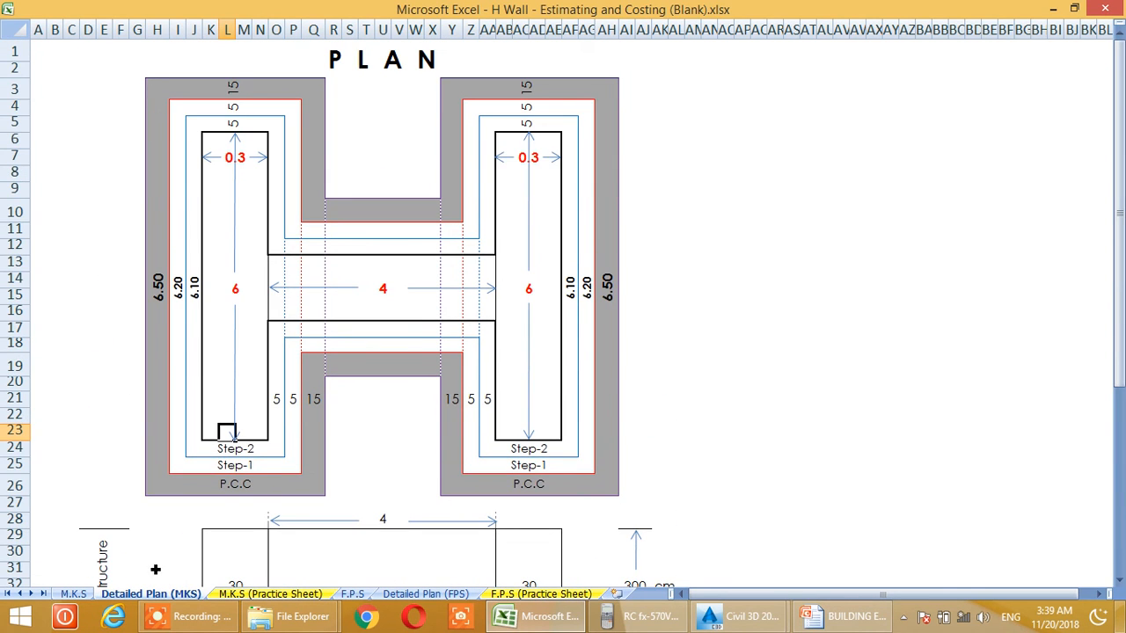
# - Highlight the Excavation of Wall - 1 and Wall - 2 rows in the metric estimate and check the brick work length formulas
pyautogui.click(74, 593)
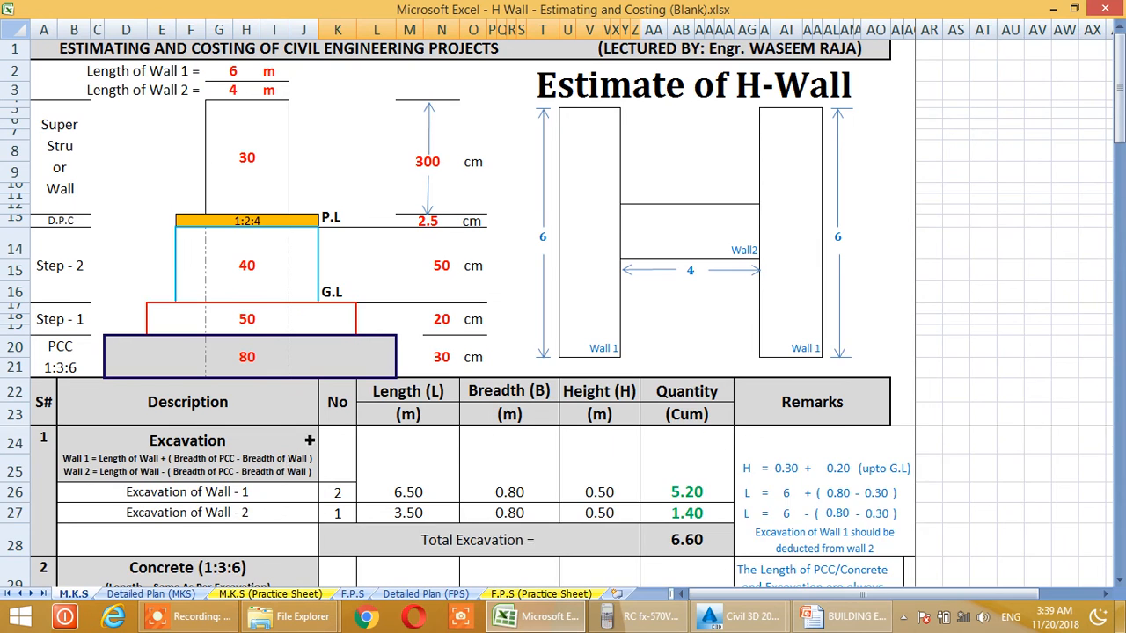
pyautogui.scroll(-3, 309, 440)
pyautogui.scroll(3, 349, 519)
pyautogui.click(26, 497)
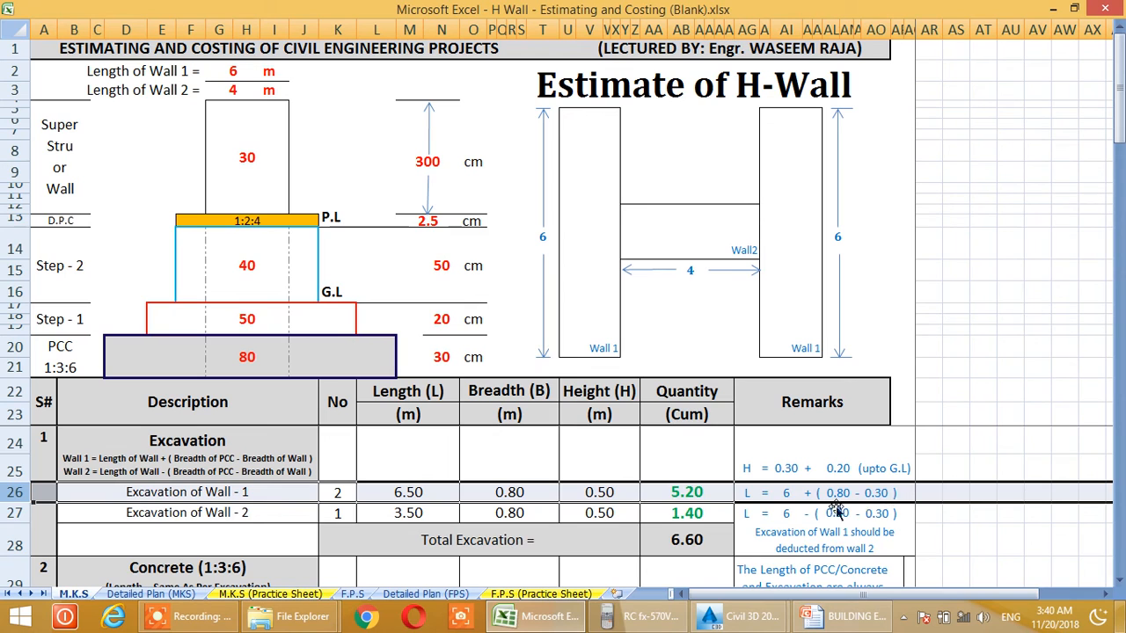
pyautogui.click(18, 514)
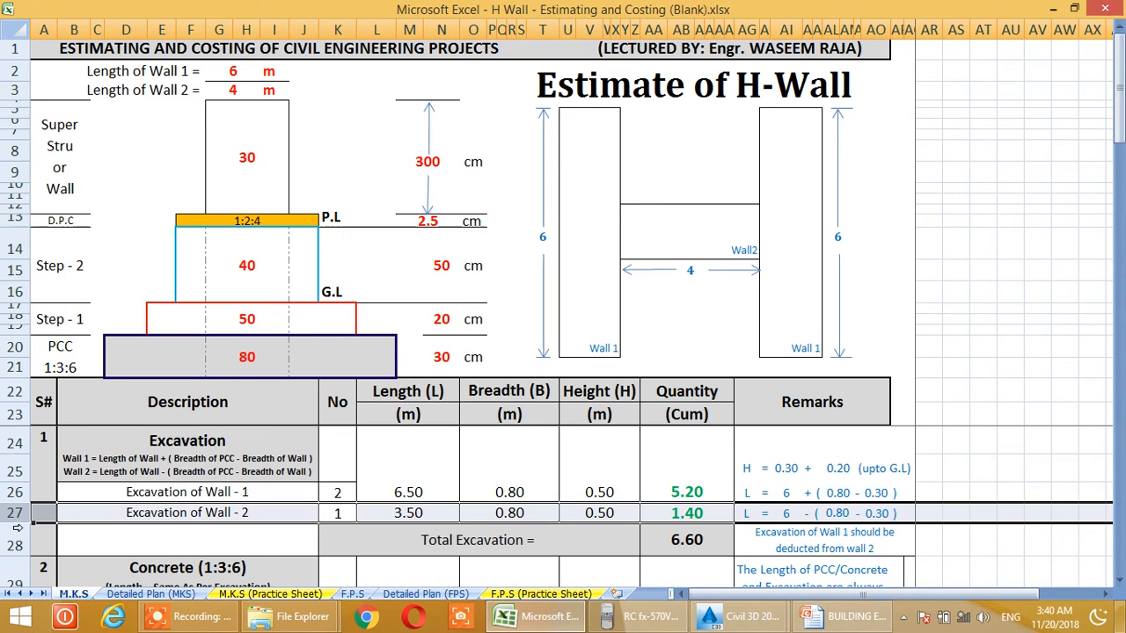
pyautogui.scroll(-4, 620, 480)
pyautogui.scroll(1, 148, 518)
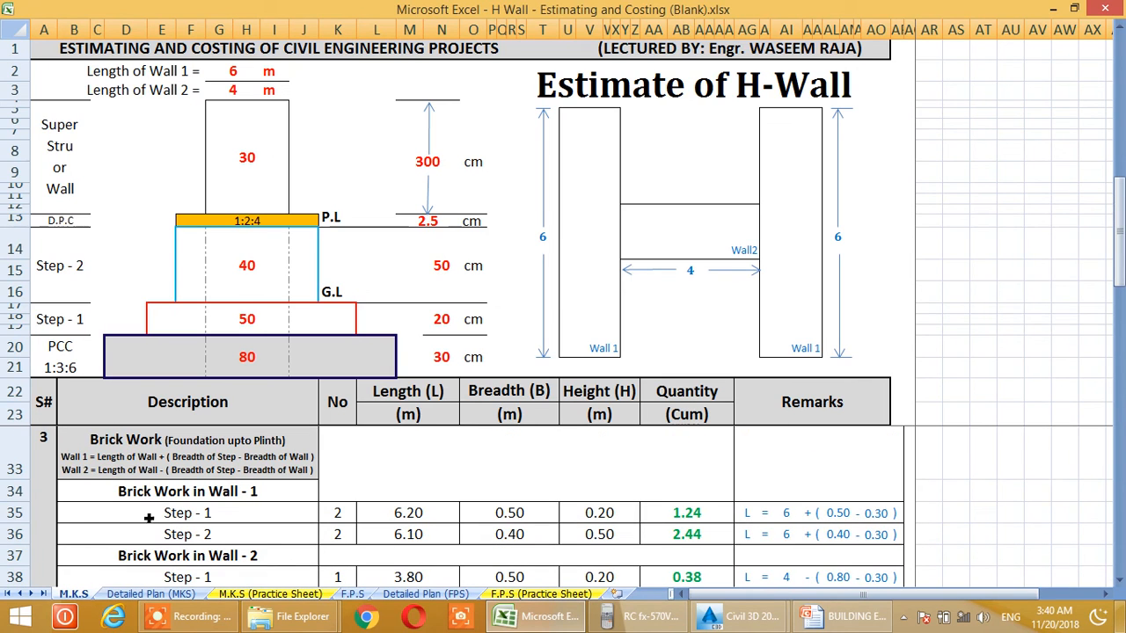
# - Highlight the Step - 1 and Step - 2 rows of Brick Work in Wall - 1 and review the remaining brick work and D.P.C rows
pyautogui.click(17, 517)
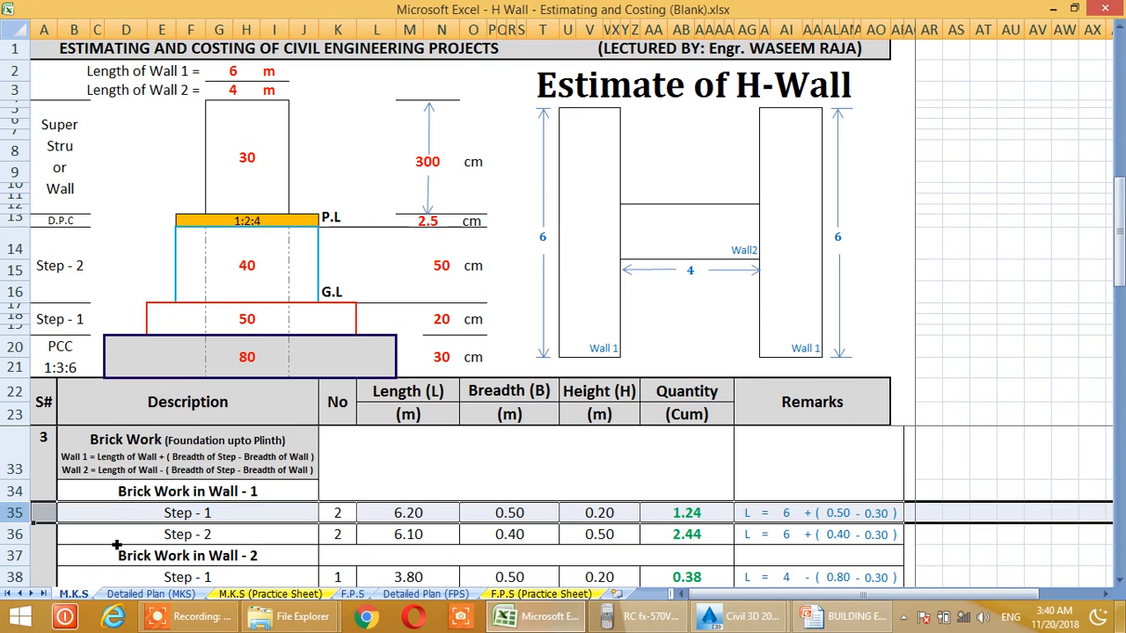
pyautogui.click(17, 533)
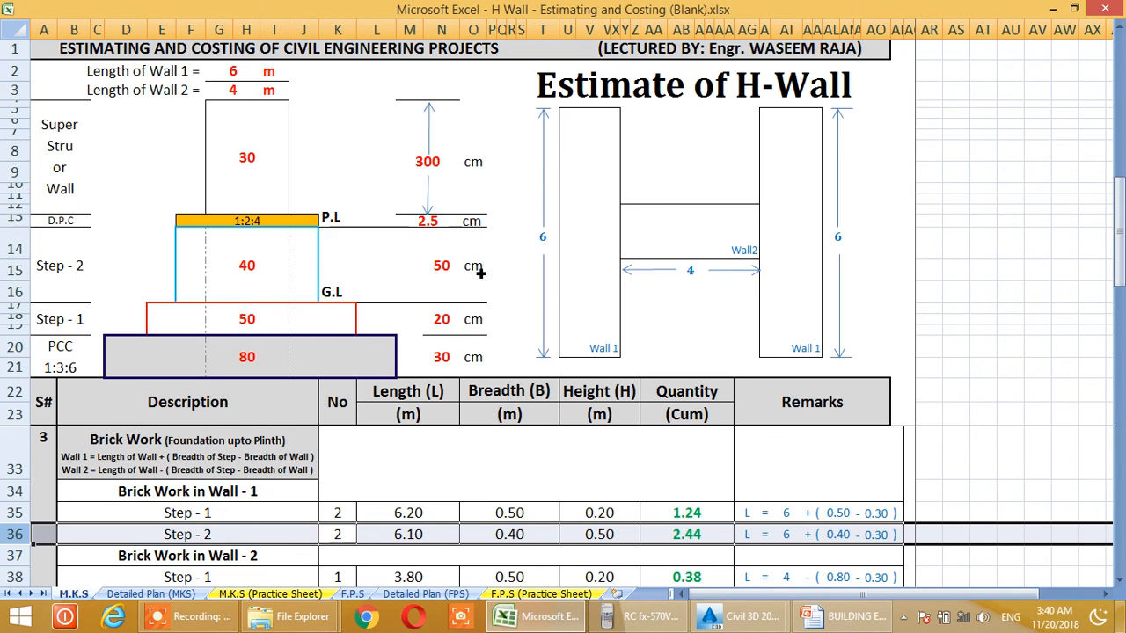
pyautogui.scroll(-3, 492, 439)
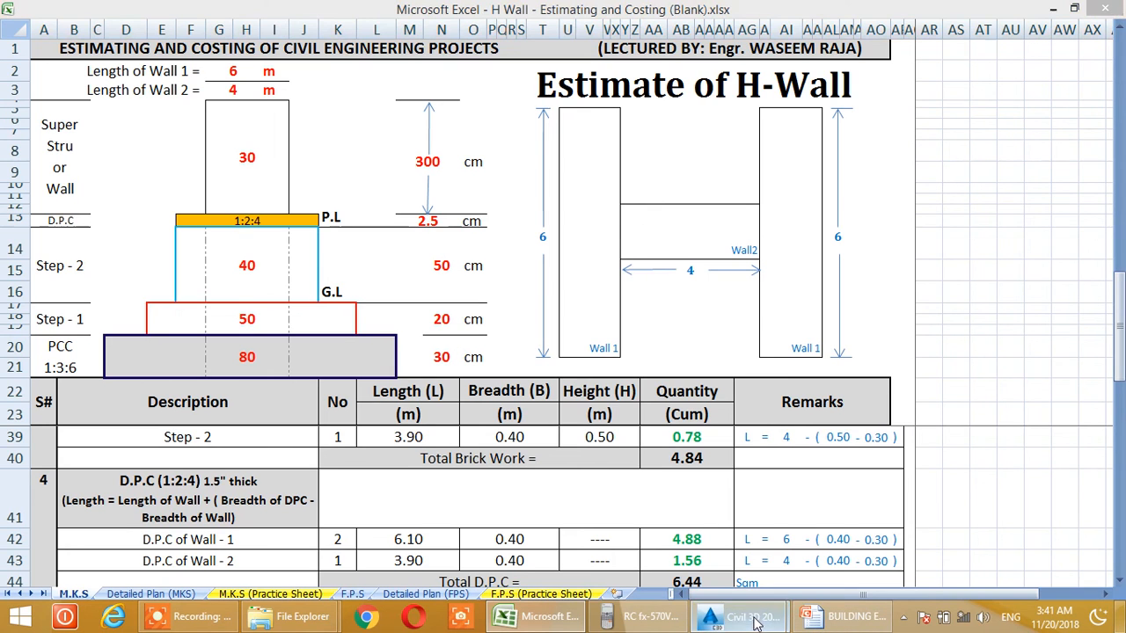
# - Switch to the H Wall 3D model in Civil 3D and examine the foundation steps where Wall 2 meets Wall 1
pyautogui.moveTo(734, 616)
pyautogui.click(802, 533)
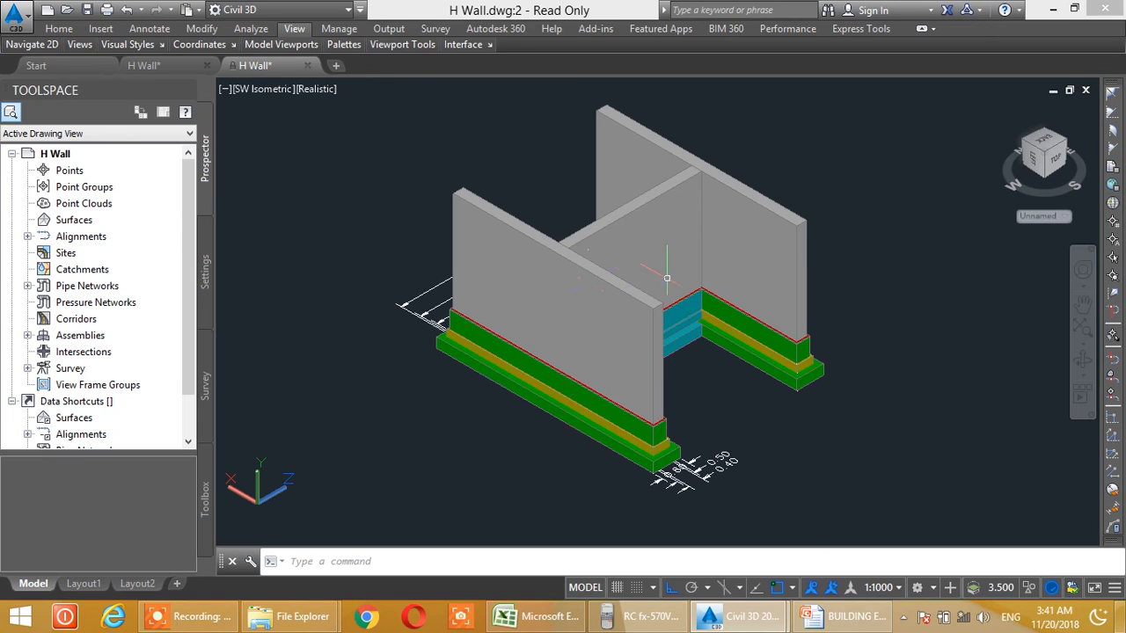
pyautogui.click(1082, 271)
pyautogui.moveTo(676, 291); pyautogui.dragTo(654, 313)
pyautogui.click(651, 308)
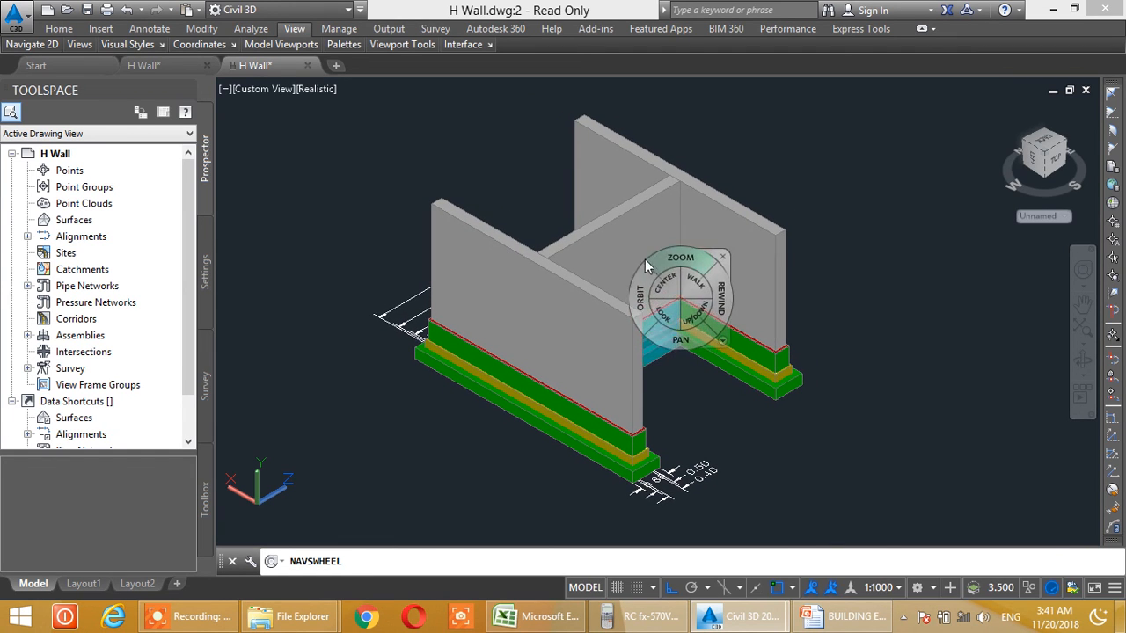
pyautogui.click(634, 289)
pyautogui.moveTo(634, 286); pyautogui.dragTo(472, 267)
pyautogui.moveTo(534, 356); pyautogui.dragTo(658, 471)
pyautogui.moveTo(549, 385); pyautogui.dragTo(679, 365)
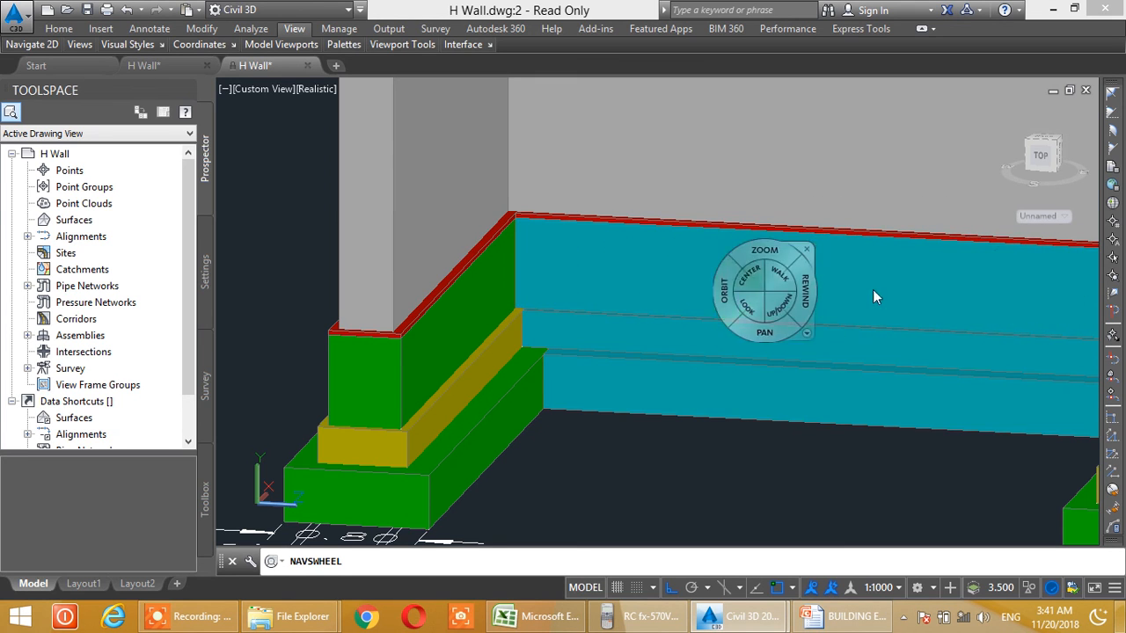
pyautogui.moveTo(735, 313); pyautogui.dragTo(737, 315)
pyautogui.scroll(-7, 728, 307)
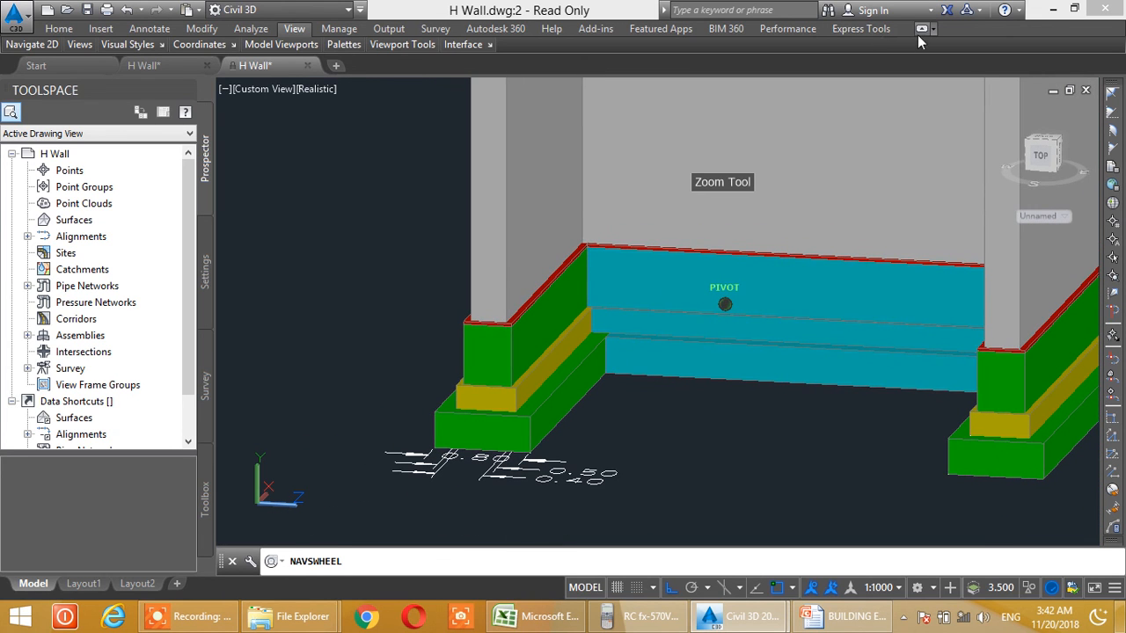
# - Set the H-wall model to the Top view and bring the plan around Wall 2 into view
pyautogui.click(920, 29)
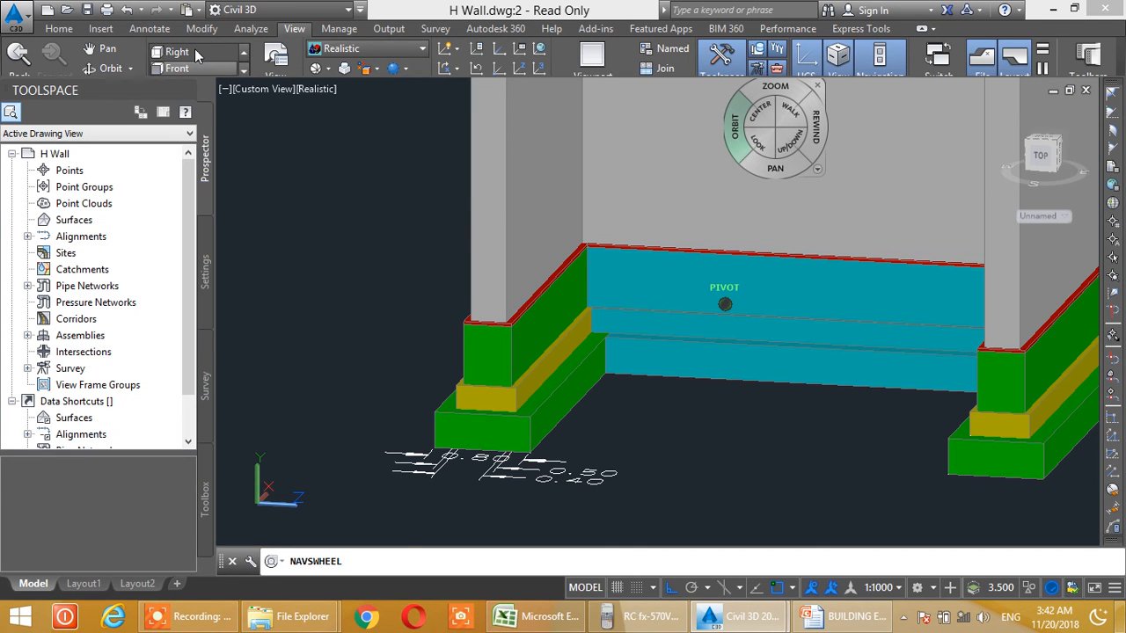
pyautogui.click(243, 68)
pyautogui.scroll(1, 208, 65)
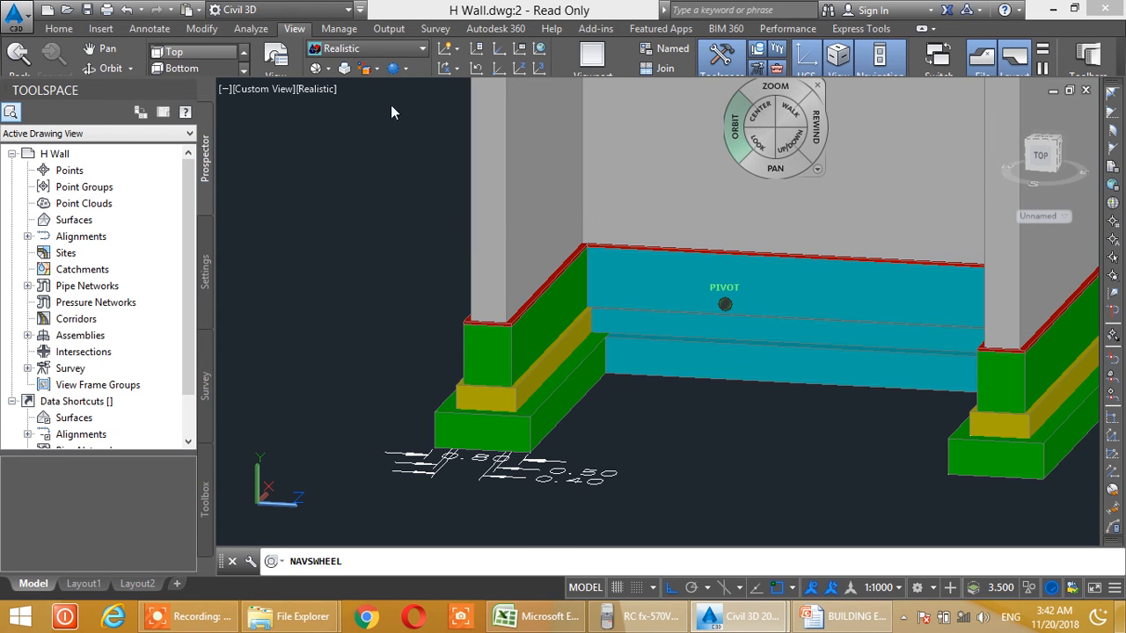
pyautogui.click(195, 53)
pyautogui.scroll(-5, 627, 198)
pyautogui.moveTo(628, 198); pyautogui.dragTo(634, 245)
pyautogui.scroll(3, 634, 246)
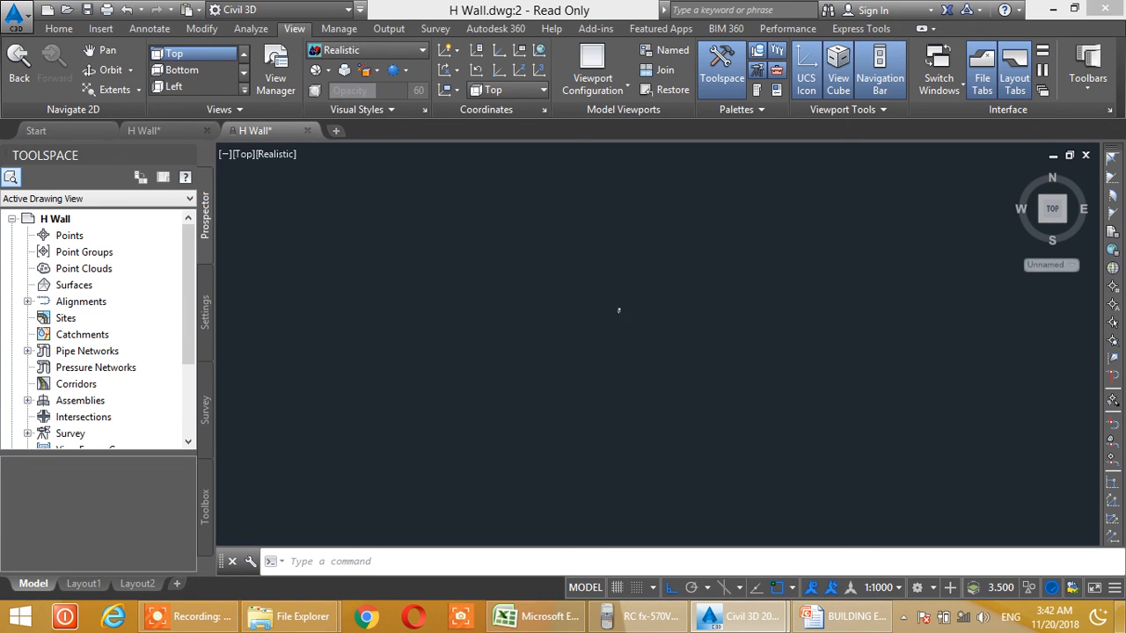
pyautogui.scroll(4, 621, 309)
pyautogui.moveTo(623, 385); pyautogui.dragTo(716, 292)
pyautogui.scroll(4, 714, 293)
pyautogui.scroll(5, 610, 384)
pyautogui.scroll(8, 599, 372)
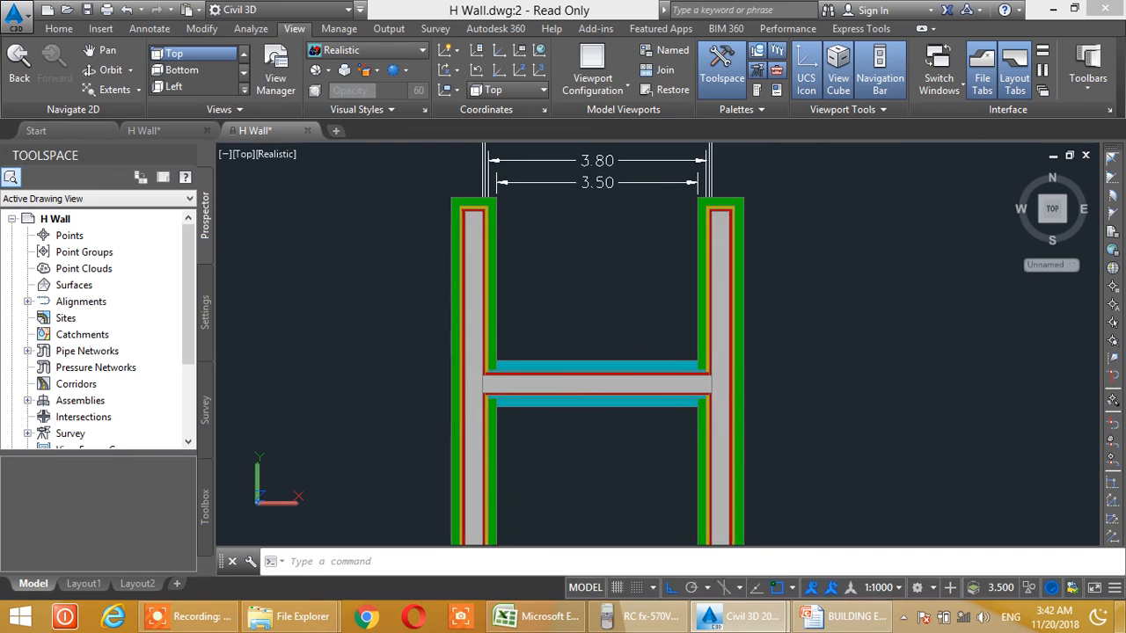
# - Examine in plan how the PCC, brick steps and D.P.C of Wall 2 end against the Wall 1 layers at the junction
pyautogui.moveTo(575, 373); pyautogui.dragTo(656, 342)
pyautogui.scroll(3, 656, 339)
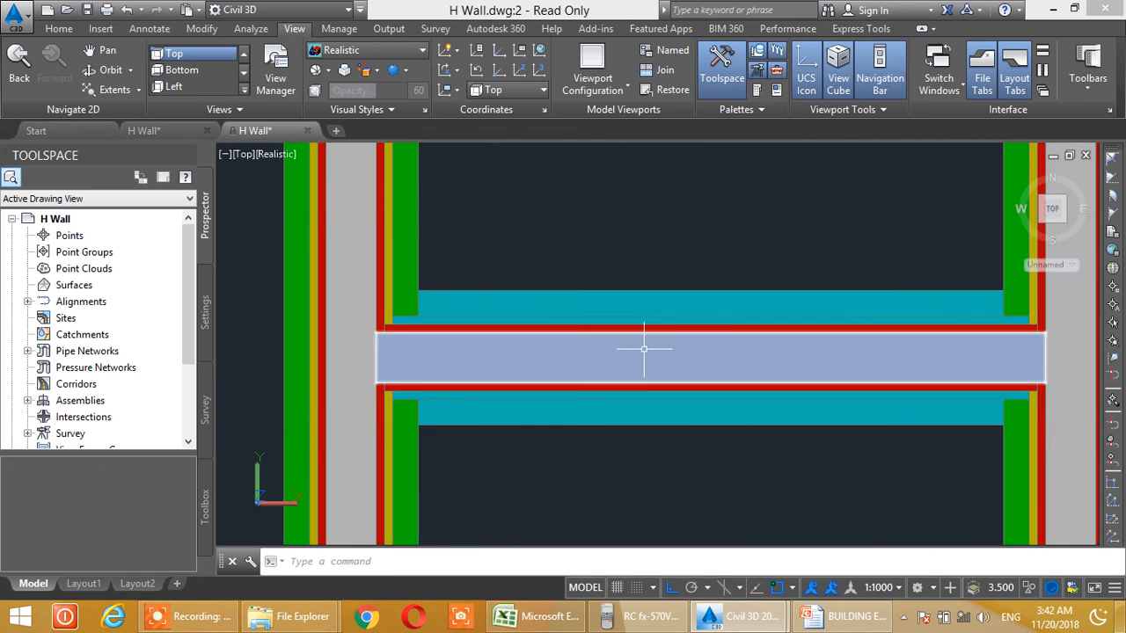
pyautogui.scroll(-4, 644, 349)
pyautogui.scroll(2, 644, 350)
pyautogui.scroll(2, 791, 343)
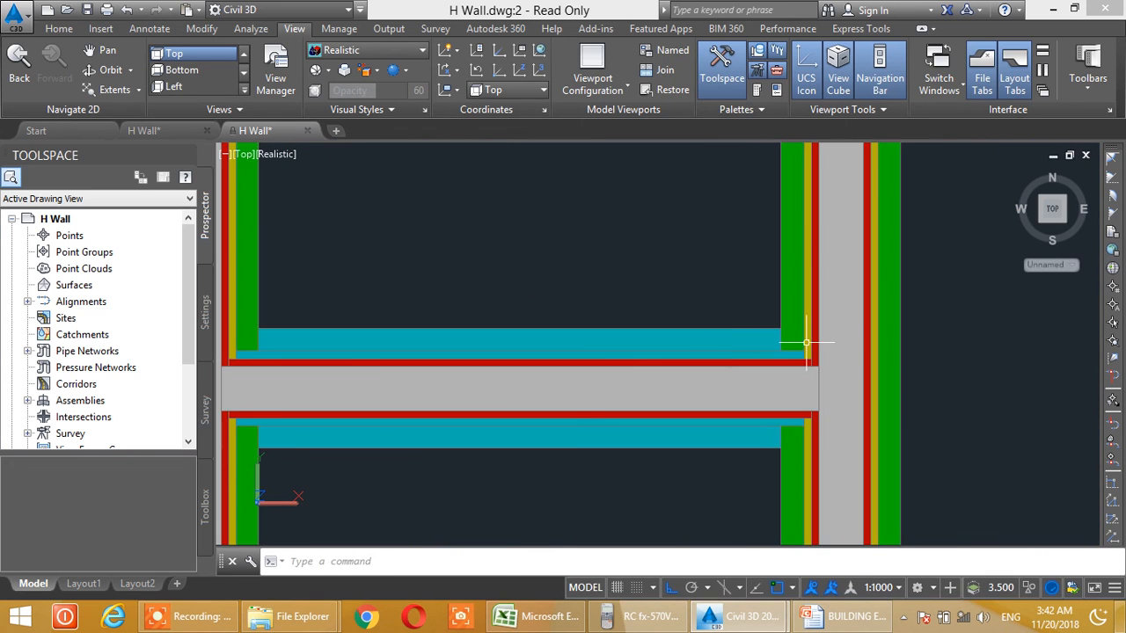
pyautogui.scroll(2, 844, 295)
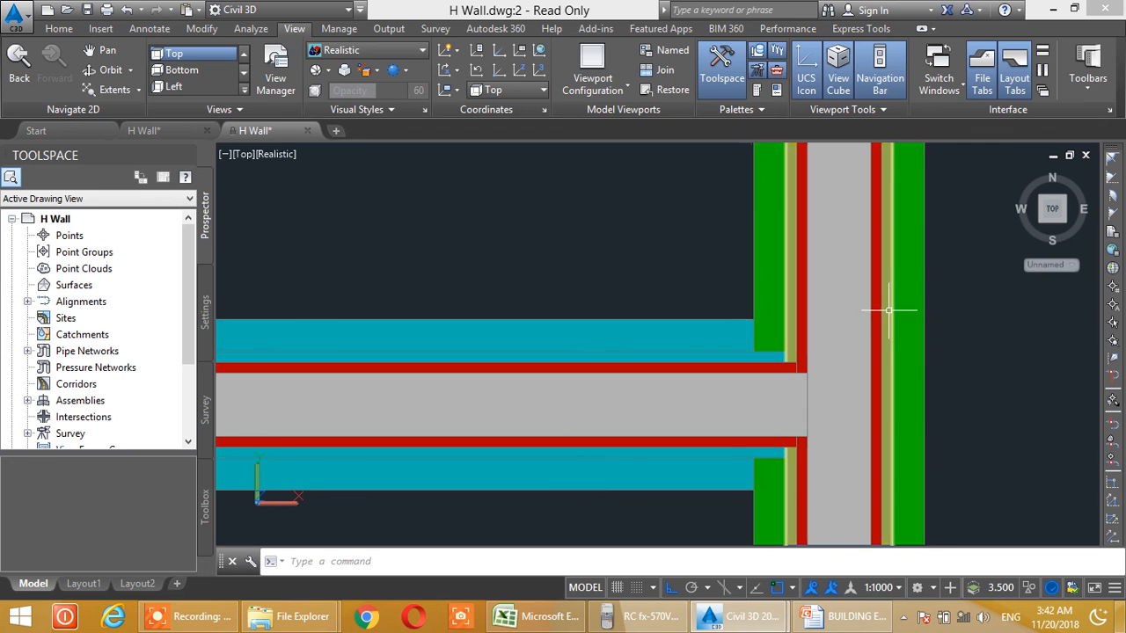
pyautogui.moveTo(867, 313)
pyautogui.mouseDown()
pyautogui.moveTo(911, 304)
pyautogui.moveTo(837, 327)
pyautogui.mouseUp()
pyautogui.scroll(-2, 911, 304)
pyautogui.scroll(2, 863, 314)
pyautogui.scroll(2, 888, 319)
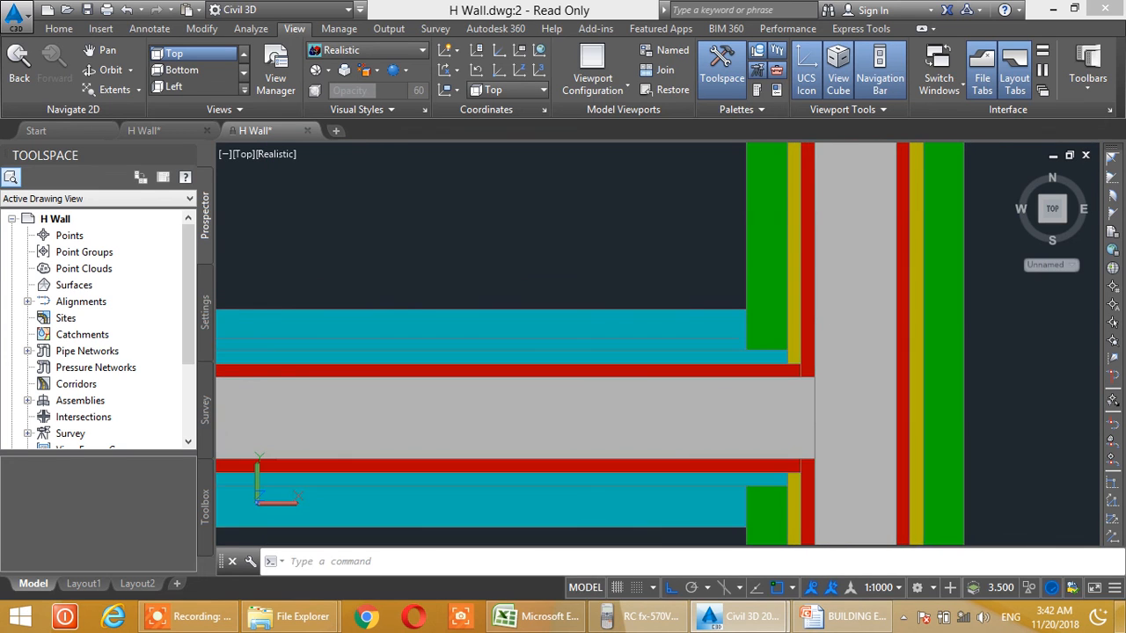
pyautogui.scroll(-2, 900, 315)
pyautogui.scroll(2, 900, 290)
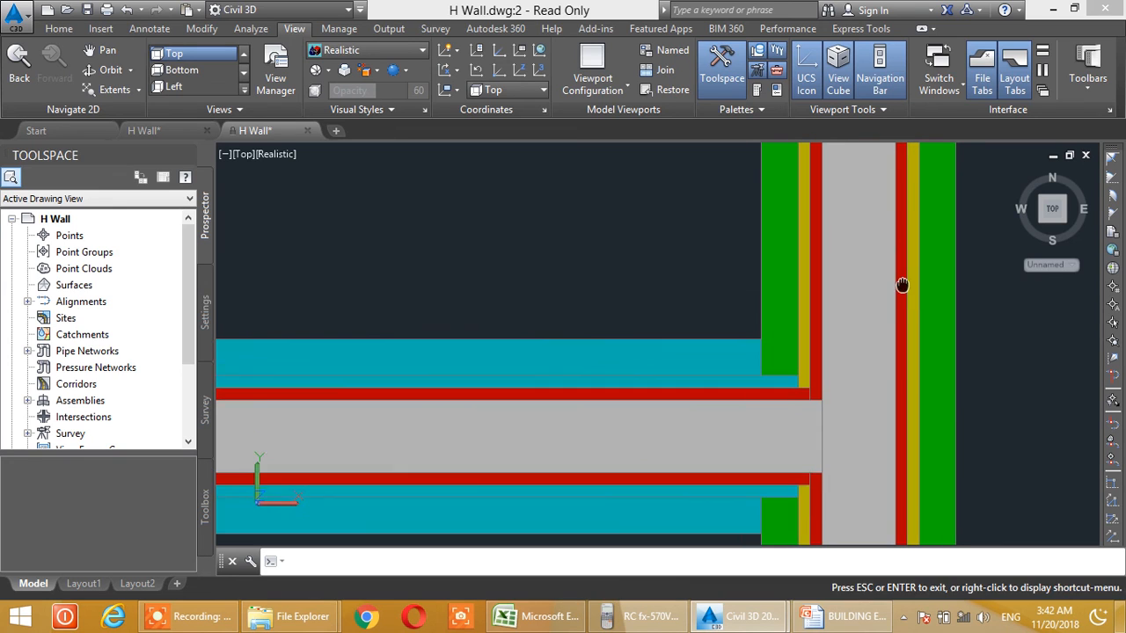
pyautogui.moveTo(900, 284); pyautogui.dragTo(902, 333)
pyautogui.press('Escape')
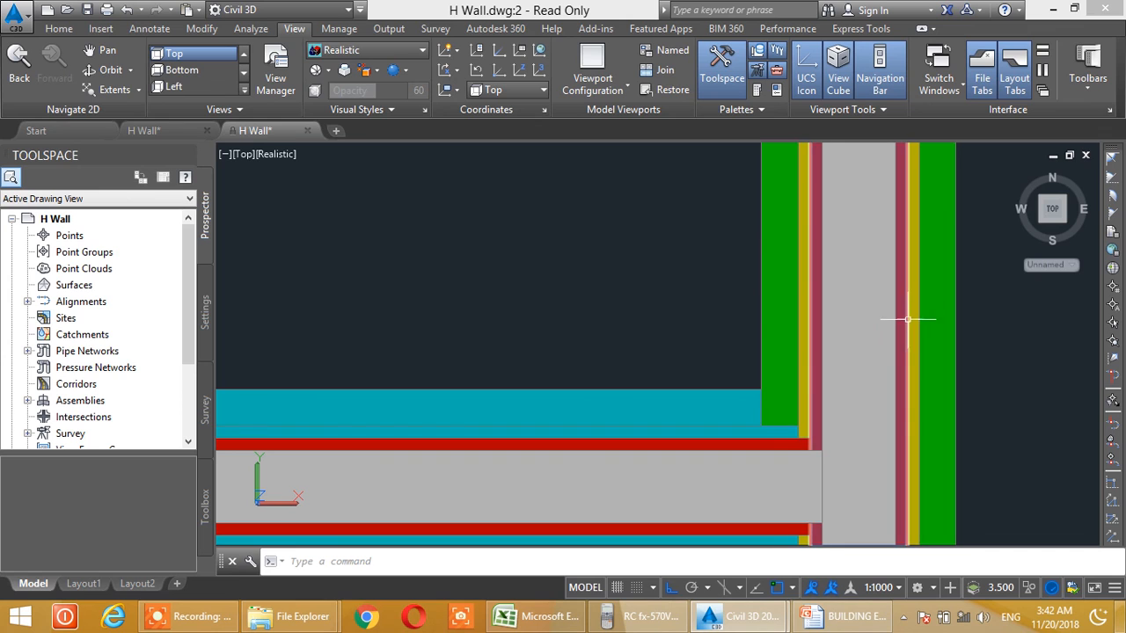
# - Follow the Wall 2 layers between both junctions and compare them with the layers along the full-length Wall 1
pyautogui.moveTo(791, 308)
pyautogui.mouseDown()
pyautogui.moveTo(817, 259)
pyautogui.moveTo(856, 234)
pyautogui.mouseUp()
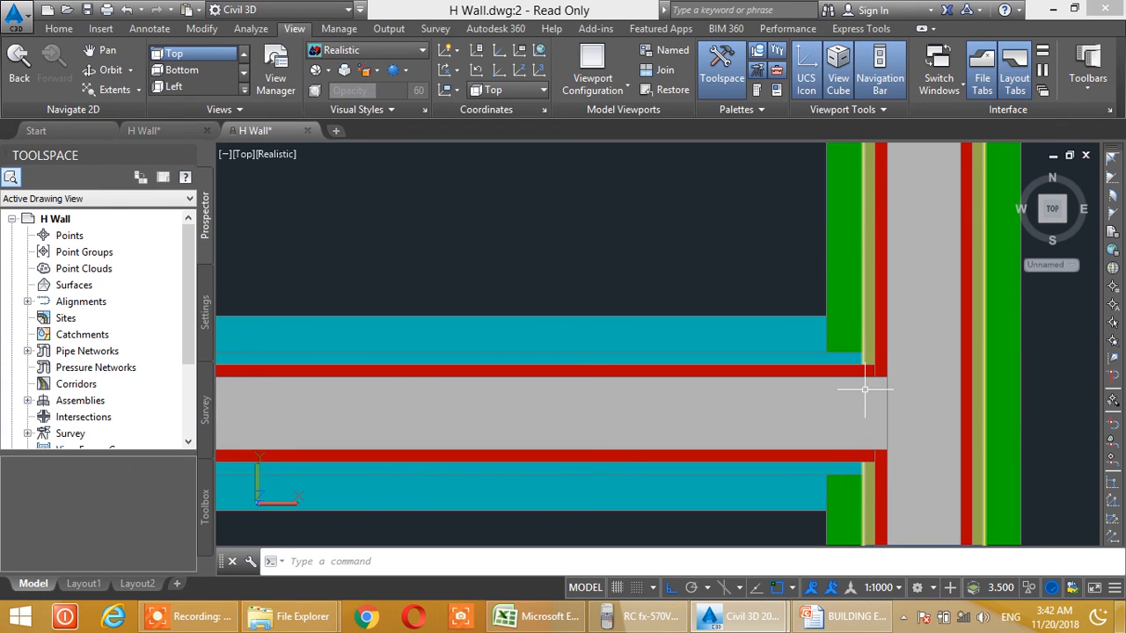
pyautogui.moveTo(410, 368); pyautogui.dragTo(928, 368)
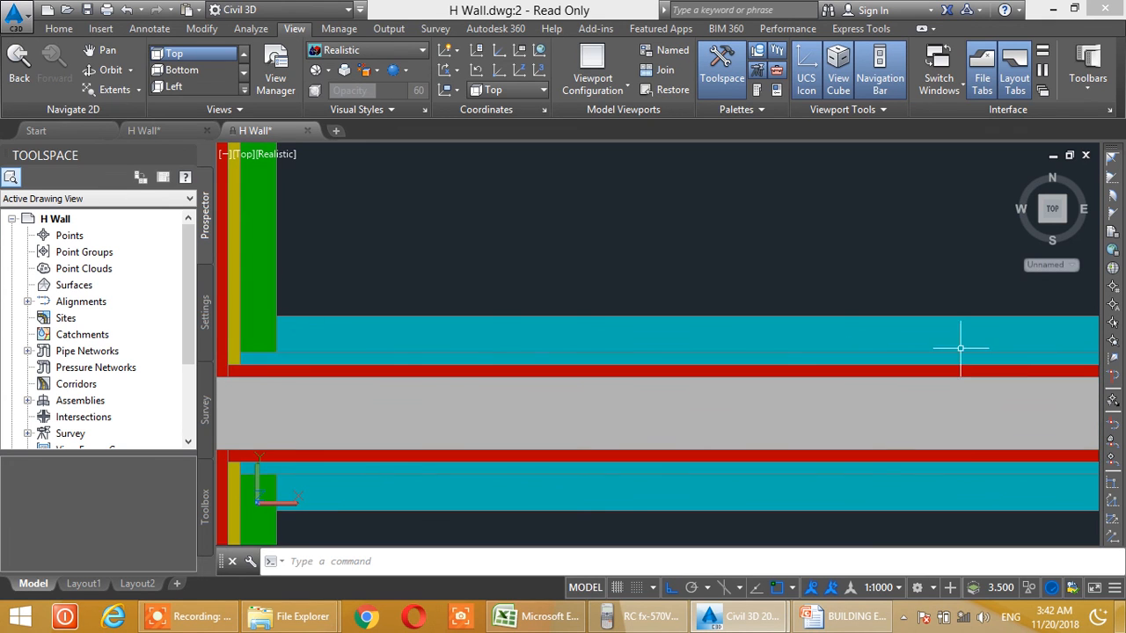
pyautogui.moveTo(490, 350); pyautogui.dragTo(445, 269)
pyautogui.scroll(-2, 578, 275)
pyautogui.moveTo(831, 276); pyautogui.dragTo(845, 388)
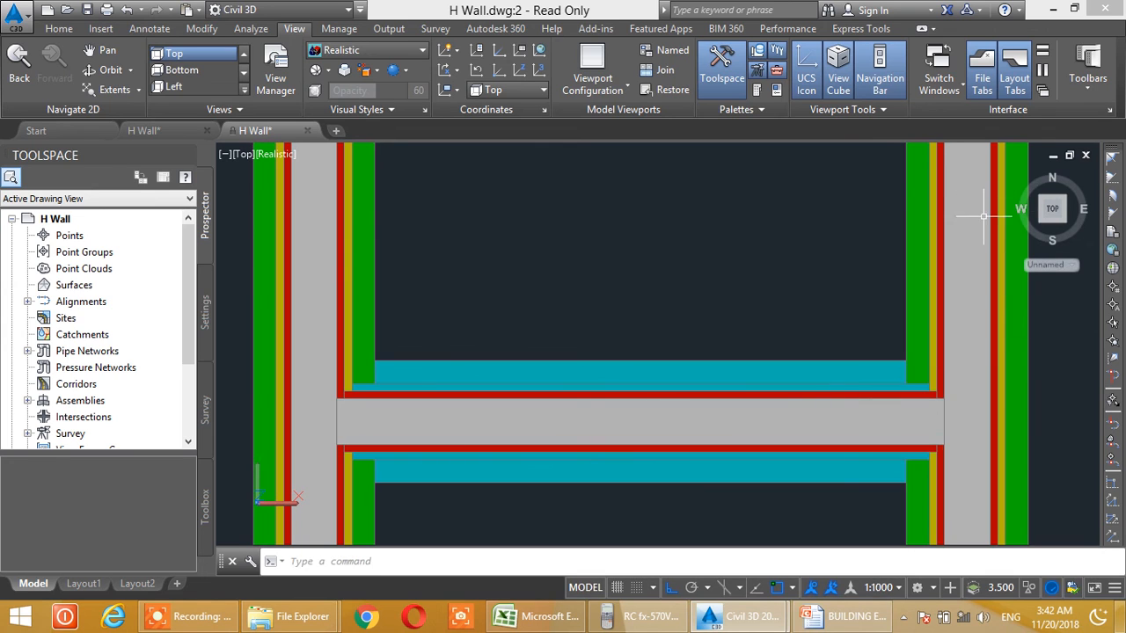
pyautogui.moveTo(975, 219); pyautogui.dragTo(980, 364)
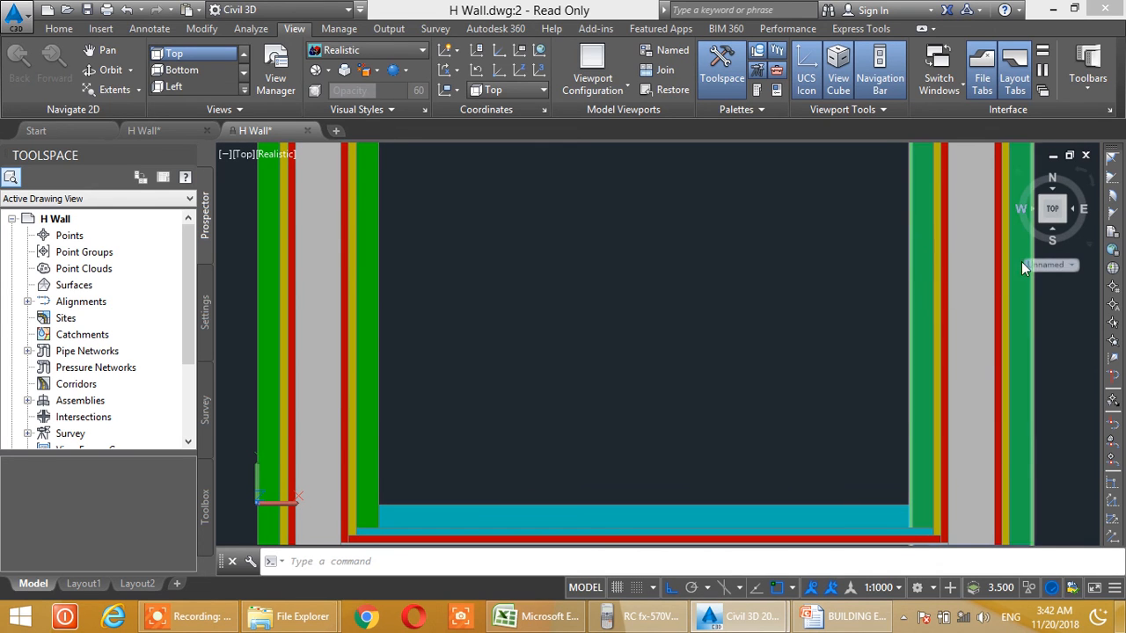
pyautogui.moveTo(938, 261); pyautogui.dragTo(940, 303)
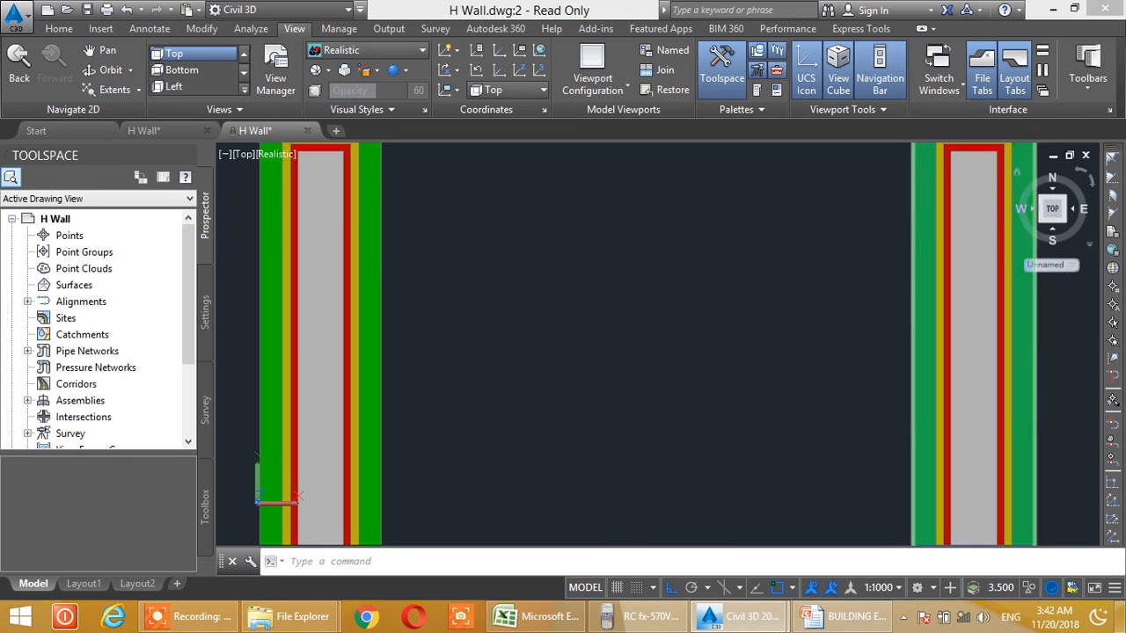
pyautogui.moveTo(930, 427); pyautogui.dragTo(943, 280)
pyautogui.press('Escape')
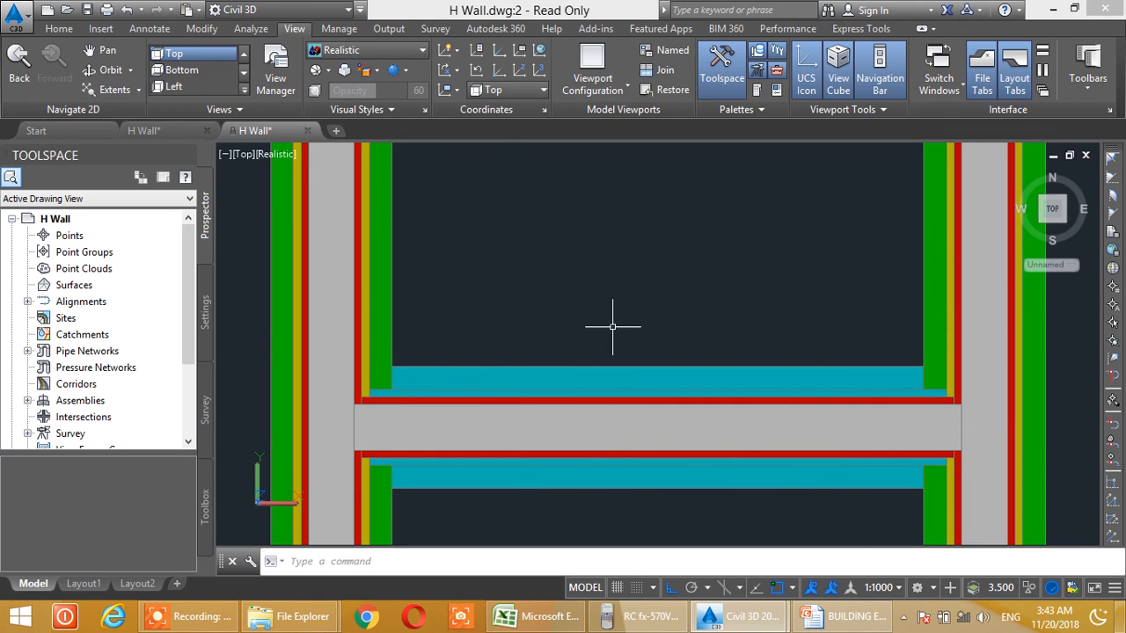
# - Compare the Wall 2 layers at the junction with the Wall 2 length dimensions above the H-wall plan
pyautogui.scroll(-4, 650, 378)
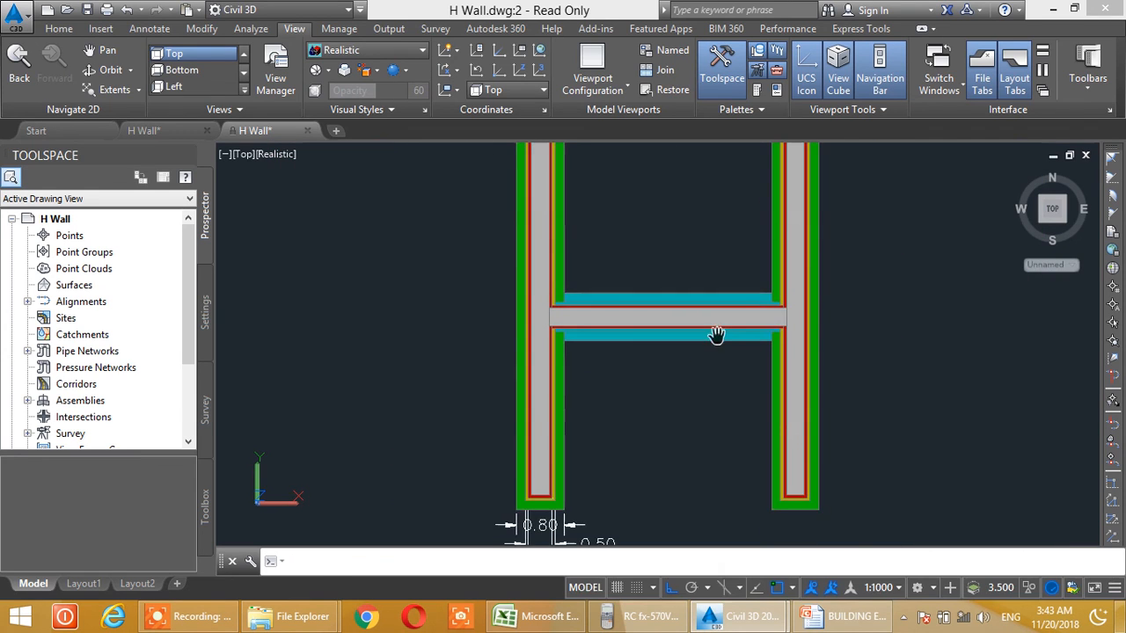
pyautogui.scroll(5, 719, 334)
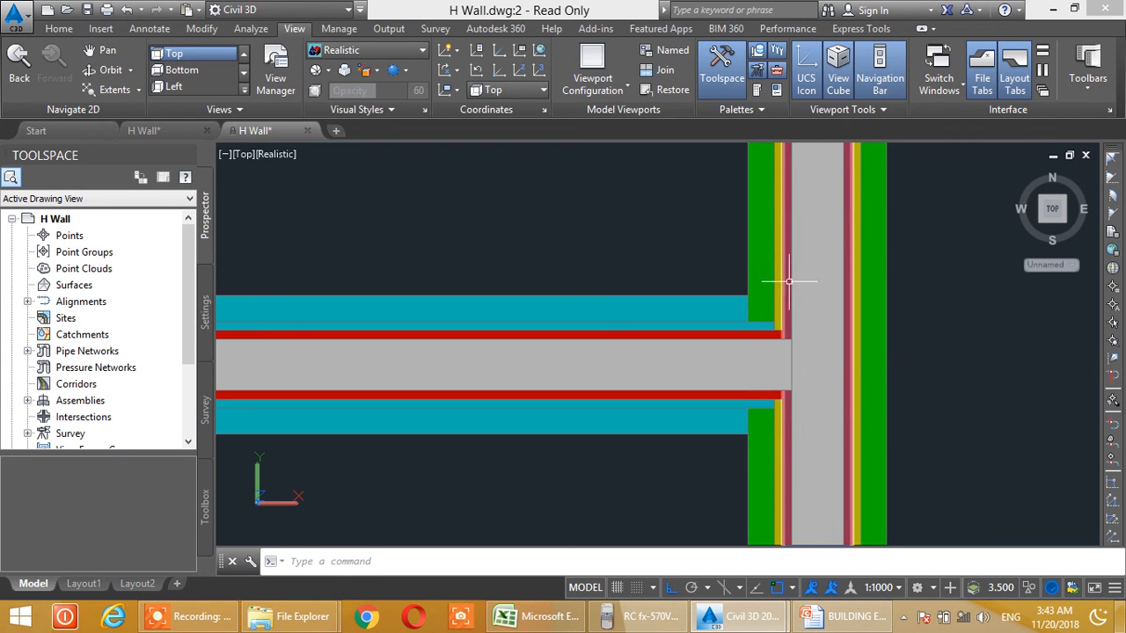
pyautogui.scroll(-5, 442, 311)
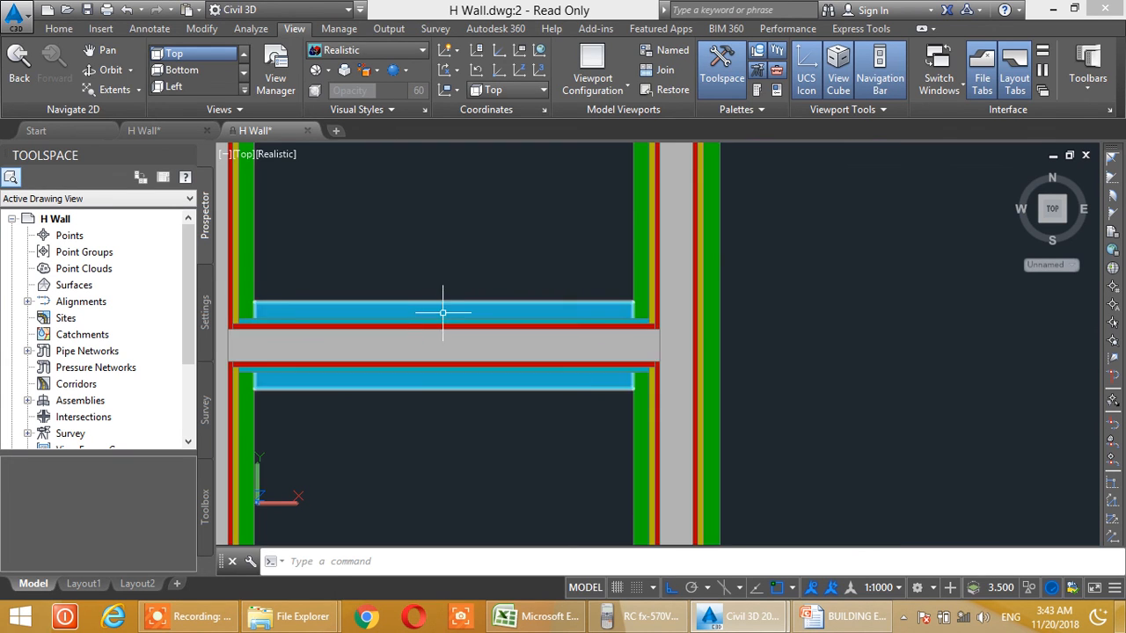
pyautogui.scroll(-3, 621, 402)
pyautogui.moveTo(614, 299); pyautogui.dragTo(605, 399)
pyautogui.scroll(4, 606, 397)
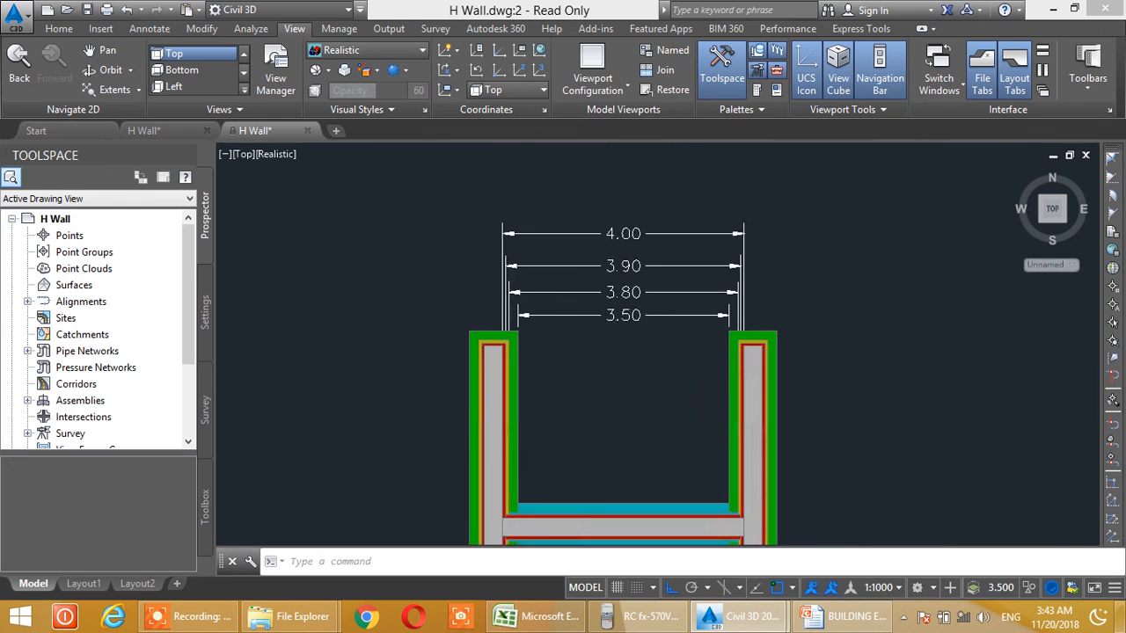
pyautogui.moveTo(681, 338); pyautogui.dragTo(573, 271)
pyautogui.moveTo(610, 219); pyautogui.dragTo(628, 314)
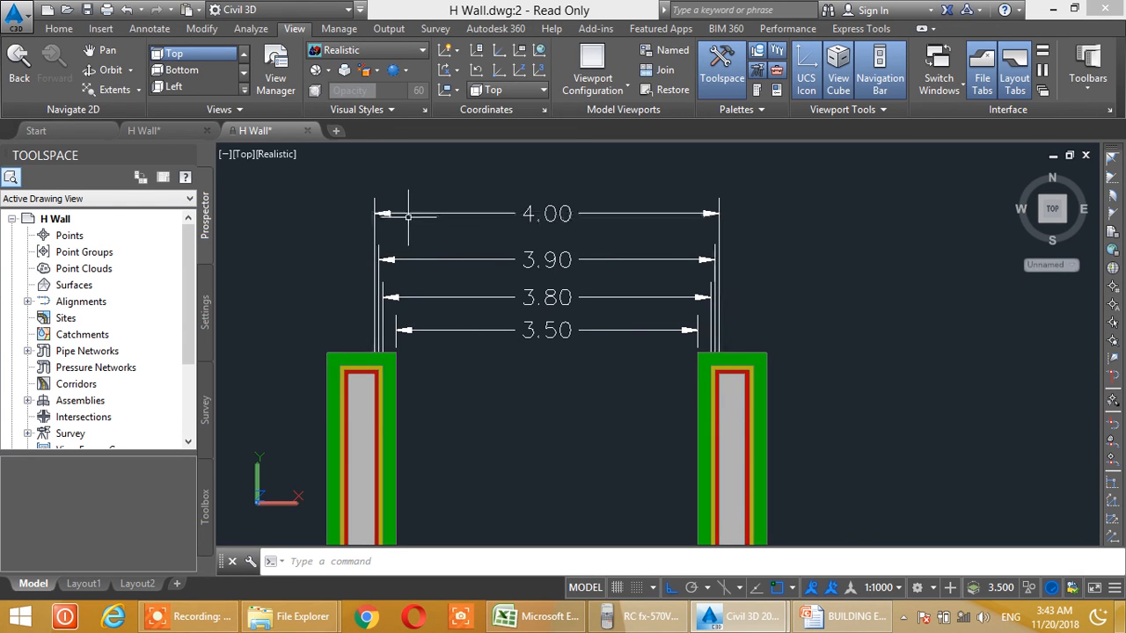
pyautogui.scroll(2, 718, 361)
pyautogui.moveTo(476, 355); pyautogui.dragTo(607, 468)
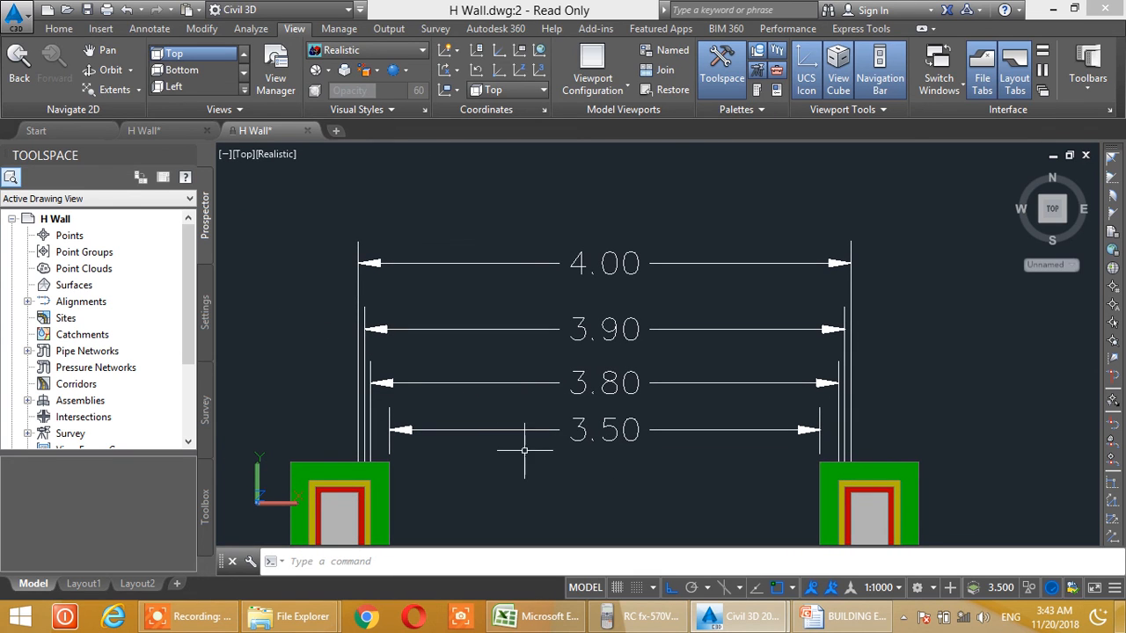
pyautogui.moveTo(703, 404); pyautogui.dragTo(711, 244)
pyautogui.scroll(-2, 709, 264)
pyautogui.moveTo(633, 322); pyautogui.dragTo(600, 205)
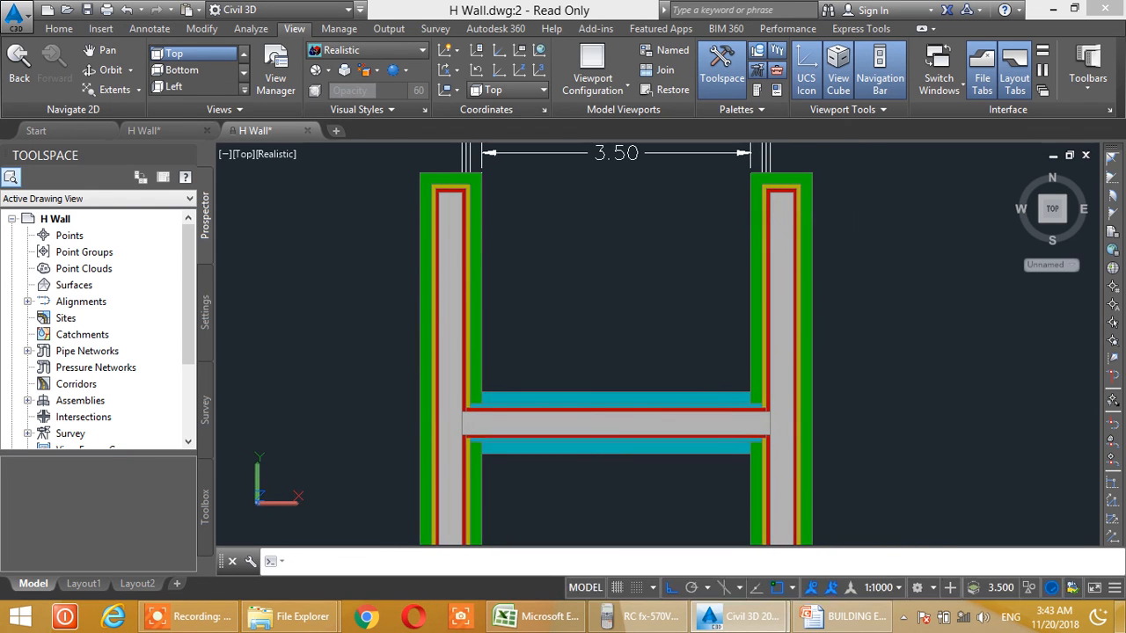
pyautogui.moveTo(628, 326); pyautogui.dragTo(601, 247)
pyautogui.scroll(-2, 601, 247)
pyautogui.moveTo(606, 289); pyautogui.dragTo(560, 391)
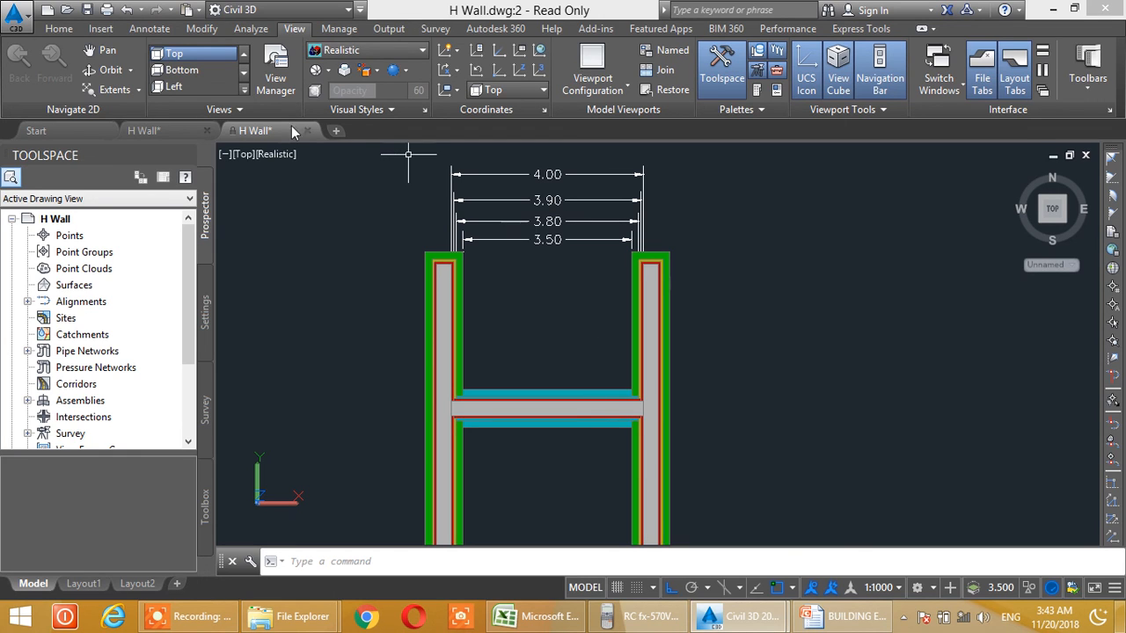
# - Switch to the H Wall drawing that shows the model in four viewports
pyautogui.click(155, 130)
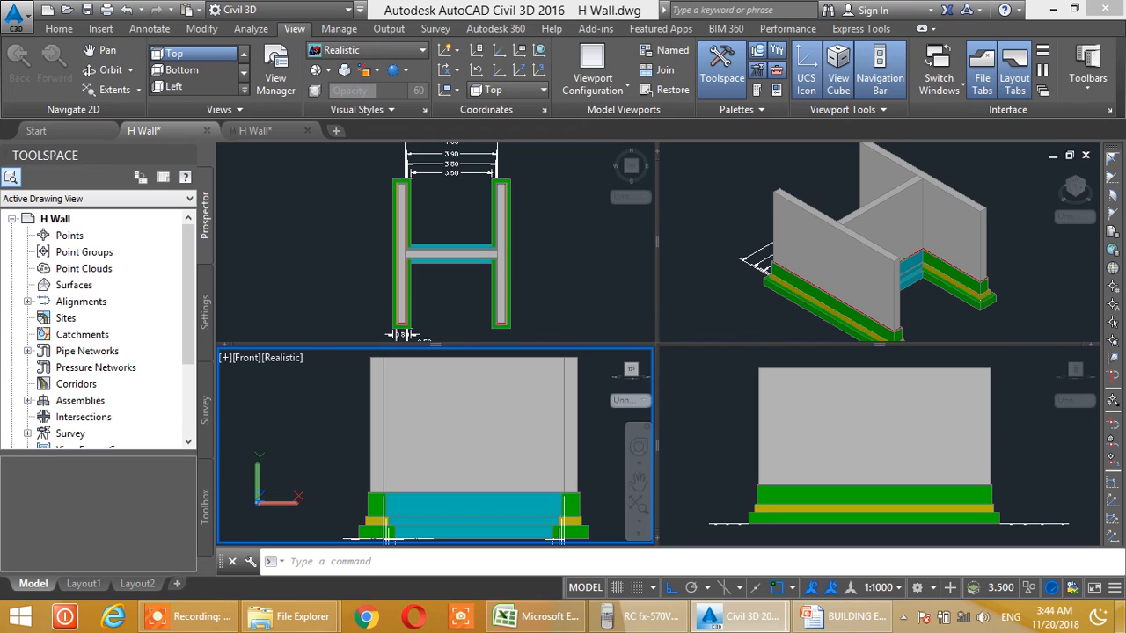